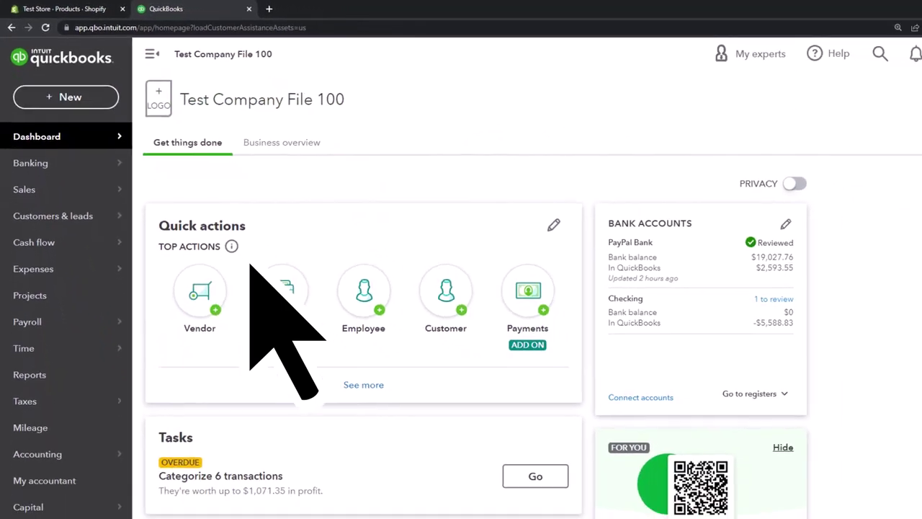
Duplicate the QuickBooks company home page into two additional browser tabs.
click(886, 56)
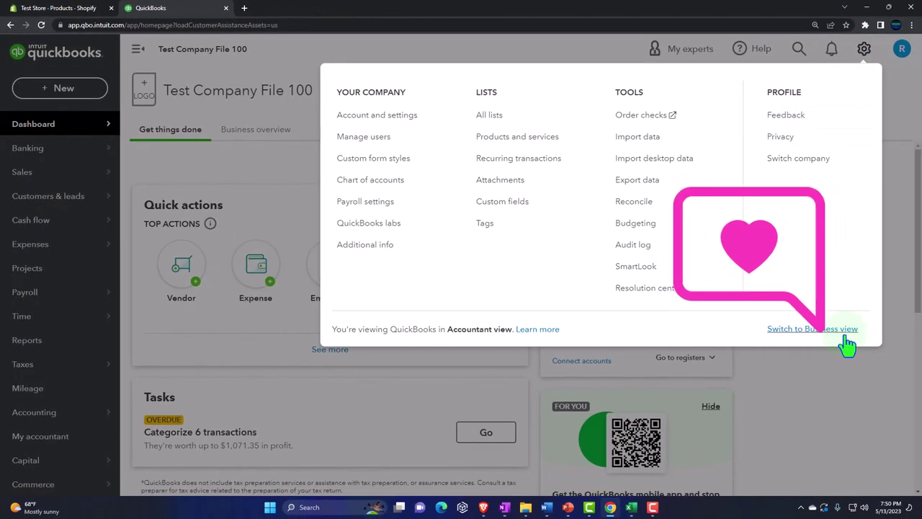
click(844, 331)
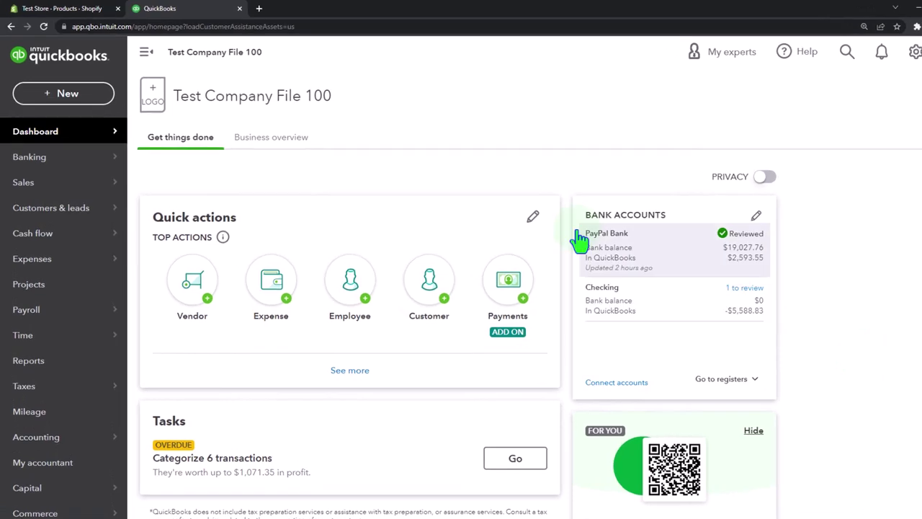
right_click(222, 9)
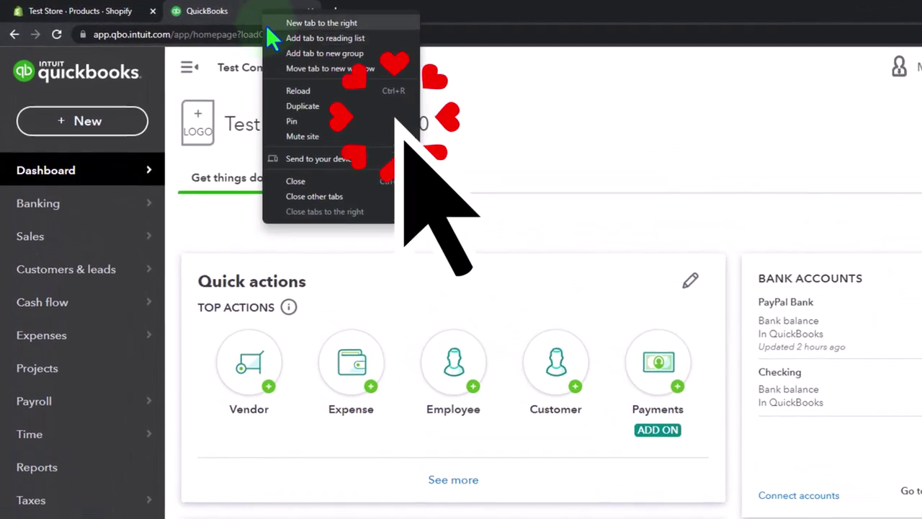
click(307, 106)
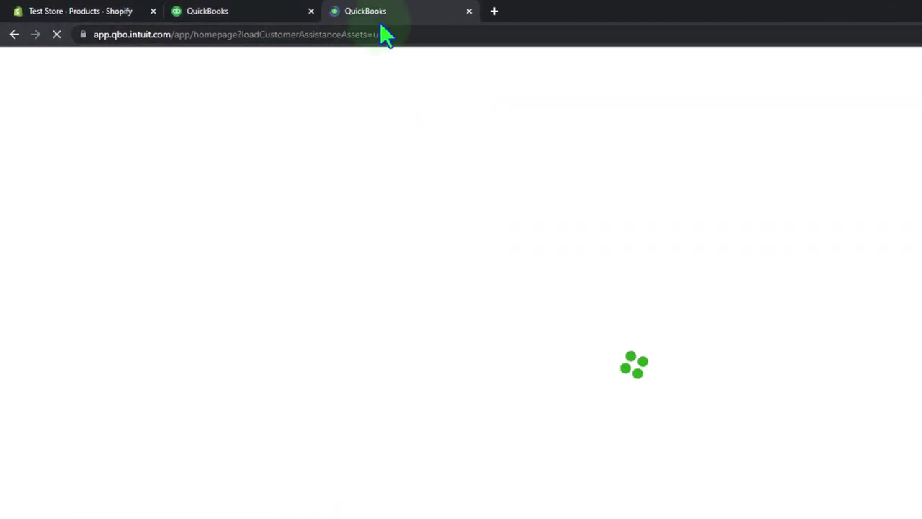
right_click(381, 13)
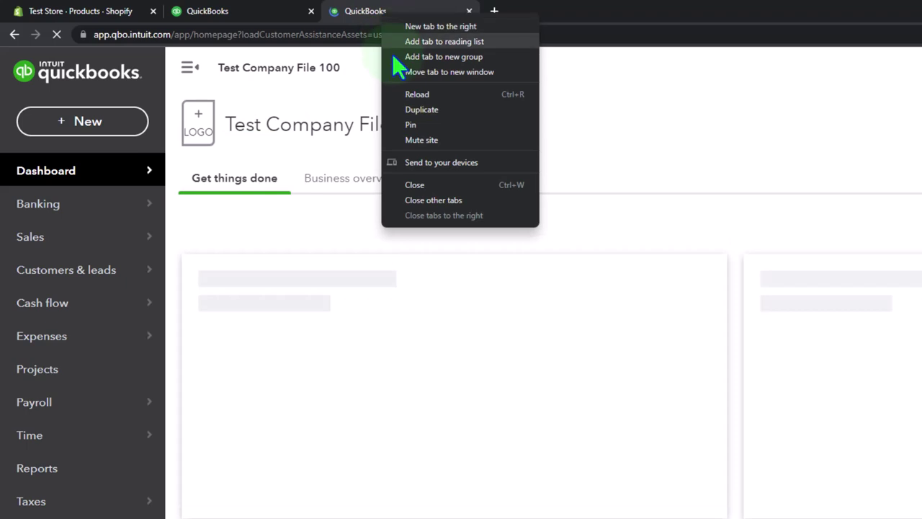
click(458, 114)
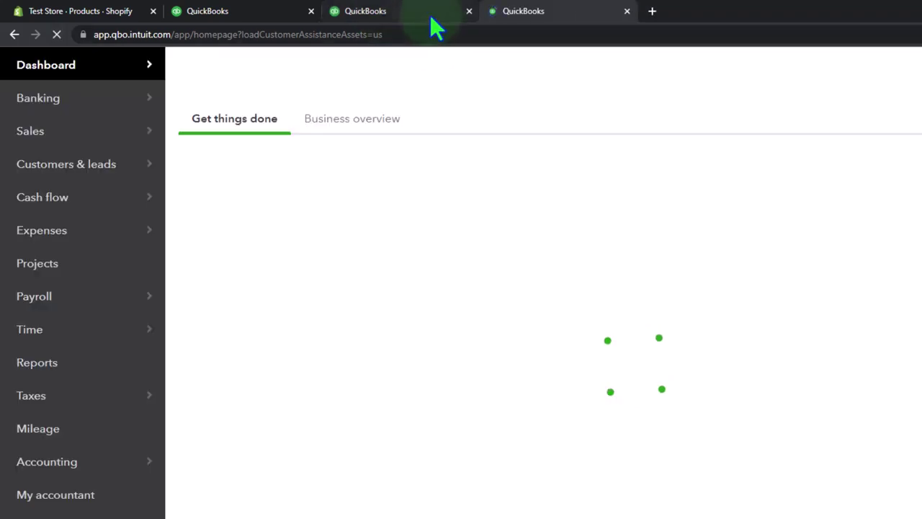
Open the Balance Sheet report in the first duplicated QuickBooks tab.
click(432, 20)
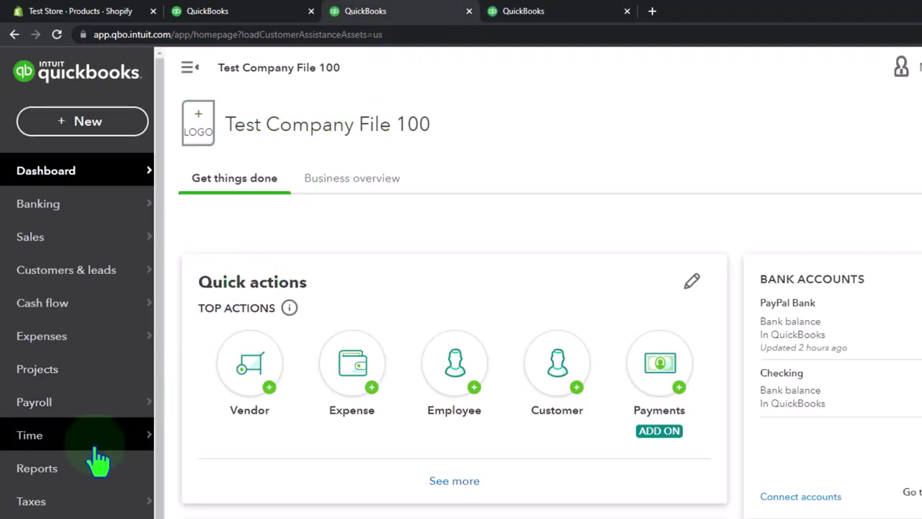
click(85, 472)
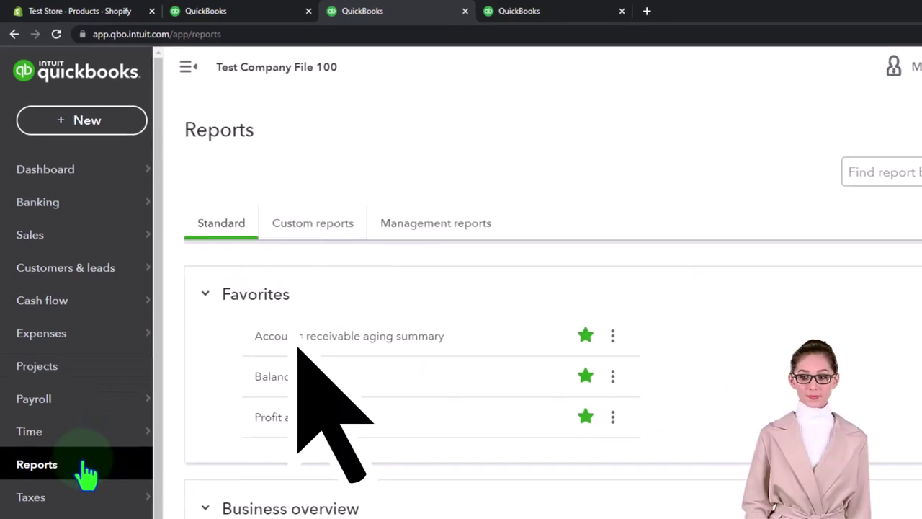
click(266, 375)
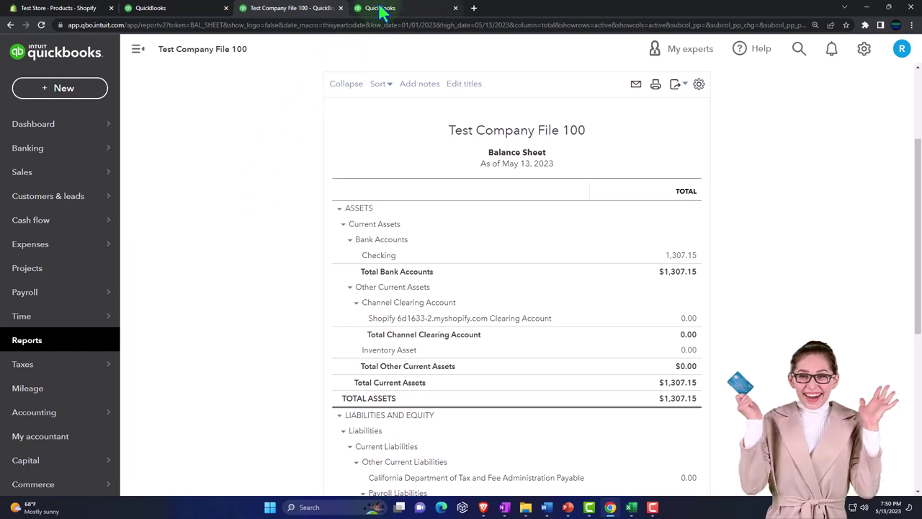
Open the Profit and Loss report in the second duplicated QuickBooks tab.
click(381, 9)
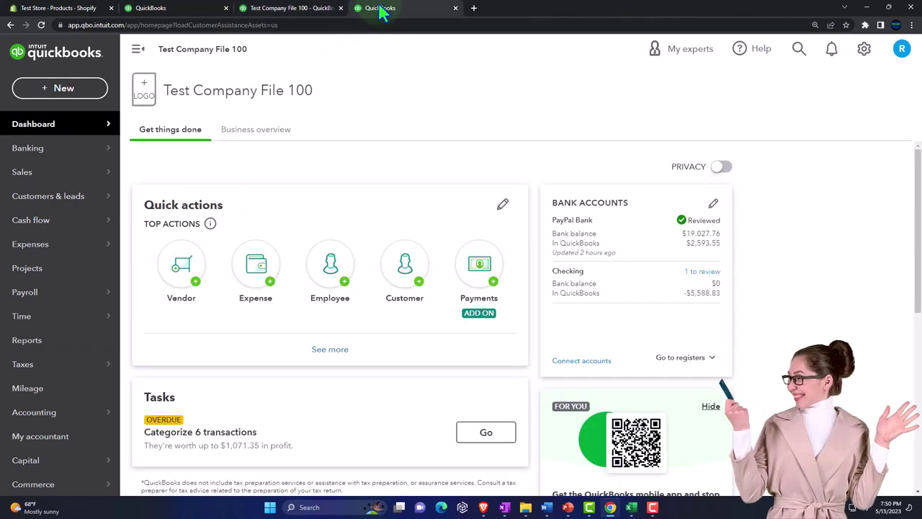
click(63, 341)
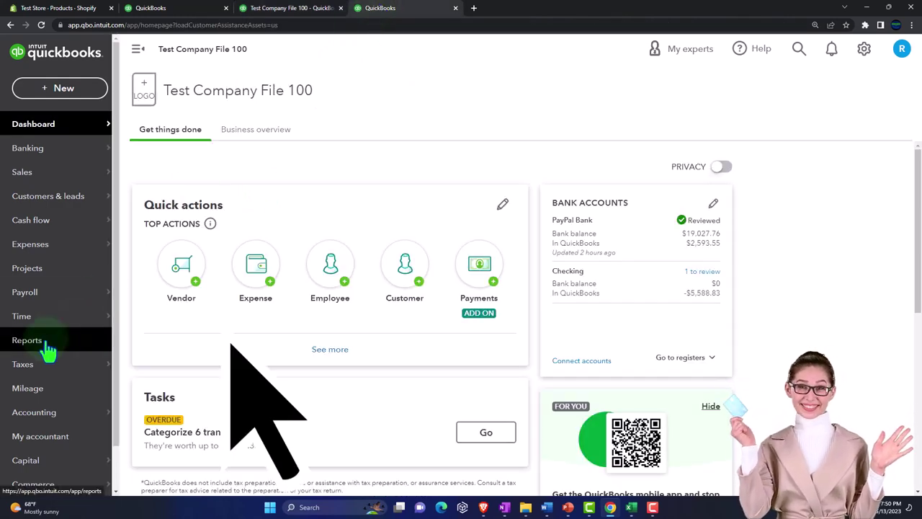
click(201, 307)
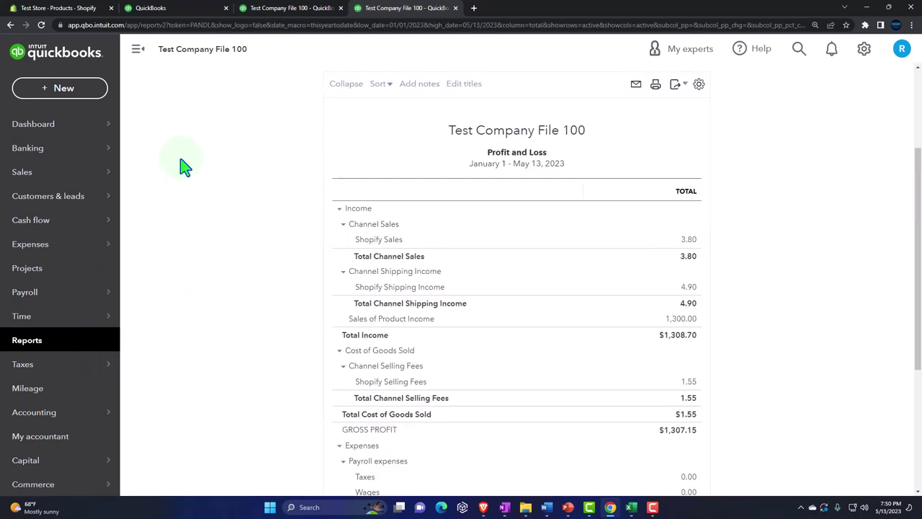
Hide the navigation sidebar and set the Profit and Loss report period to 04/01/2024 through 05/31/2024.
click(137, 51)
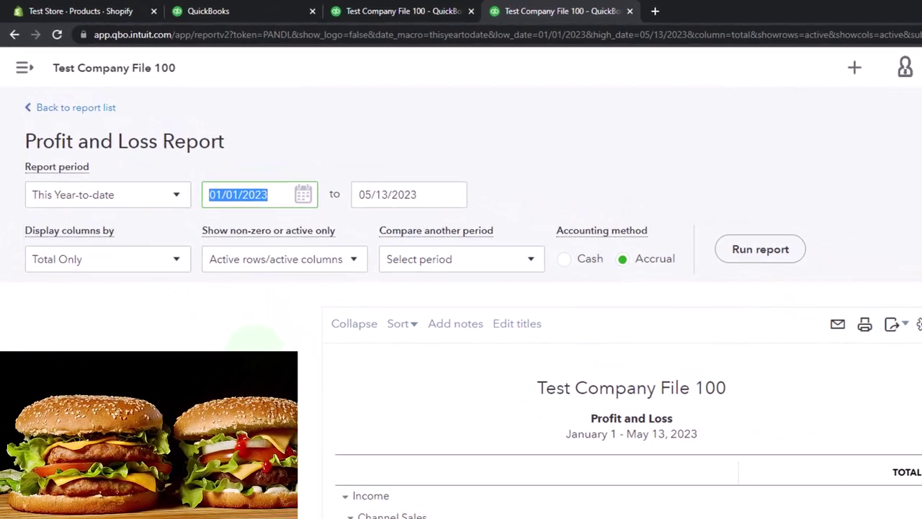
text(04)
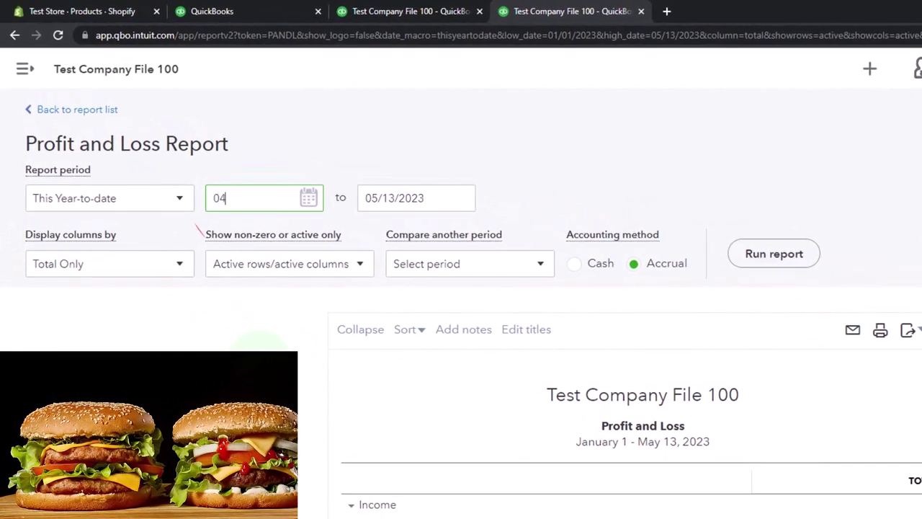
text(/01/2024)
key(Tab)
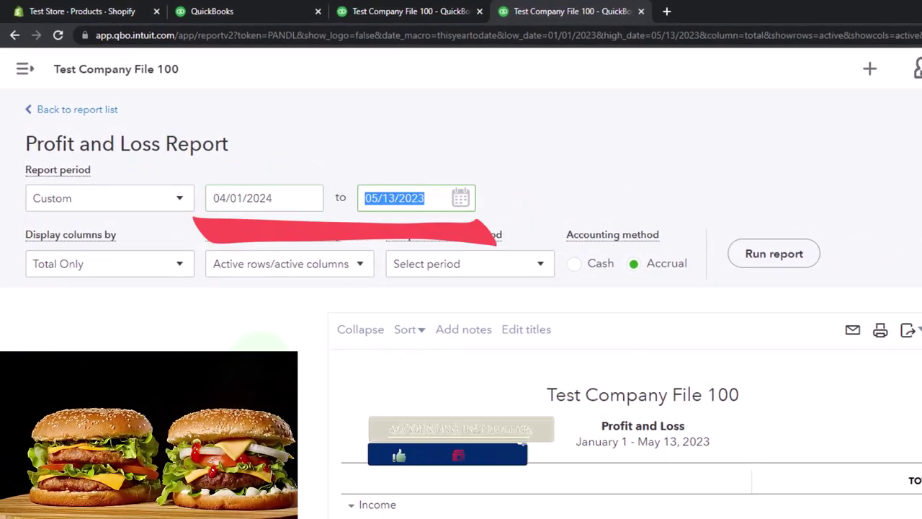
text(05)
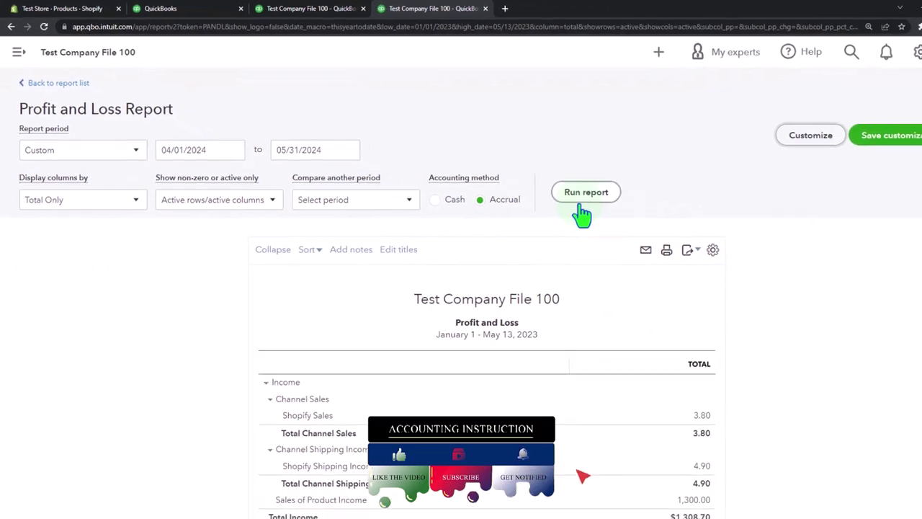
Display the Profit and Loss report's columns by Months and run the report.
click(136, 203)
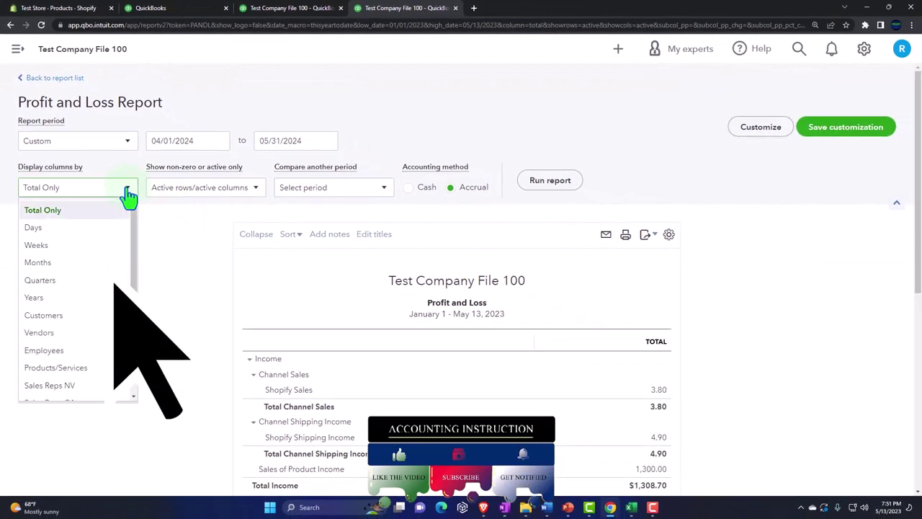
click(99, 263)
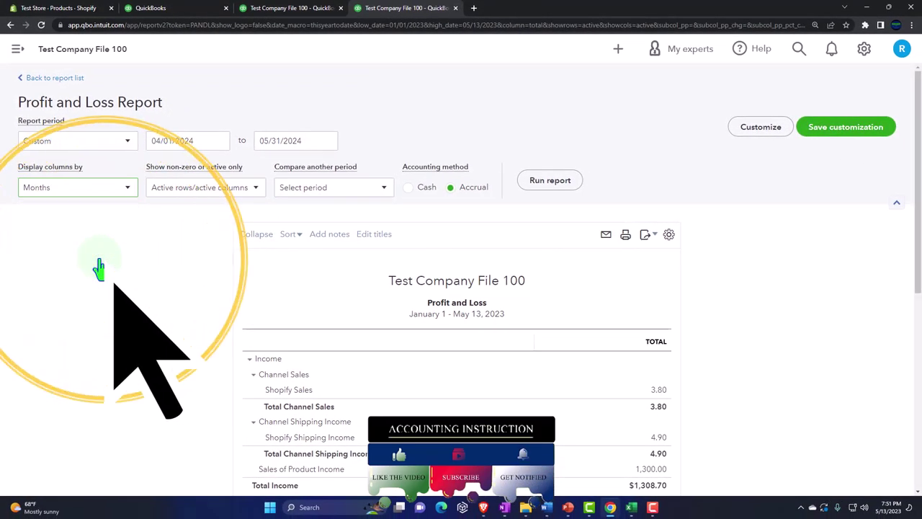
click(548, 181)
scroll(468, 144, down, 1)
Switch to the Balance Sheet report, hide the navigation sidebar and open the report period's start date for editing.
click(309, 13)
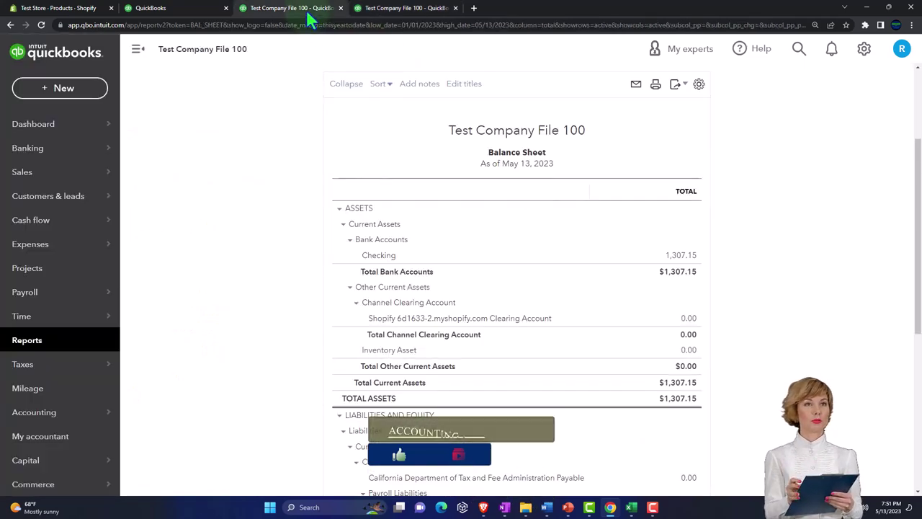
click(136, 49)
scroll(177, 229, up, 3)
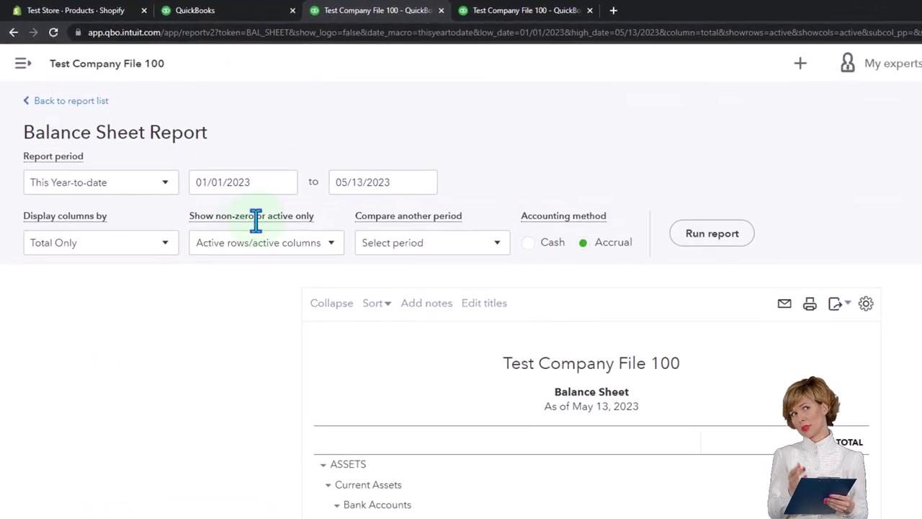
click(263, 184)
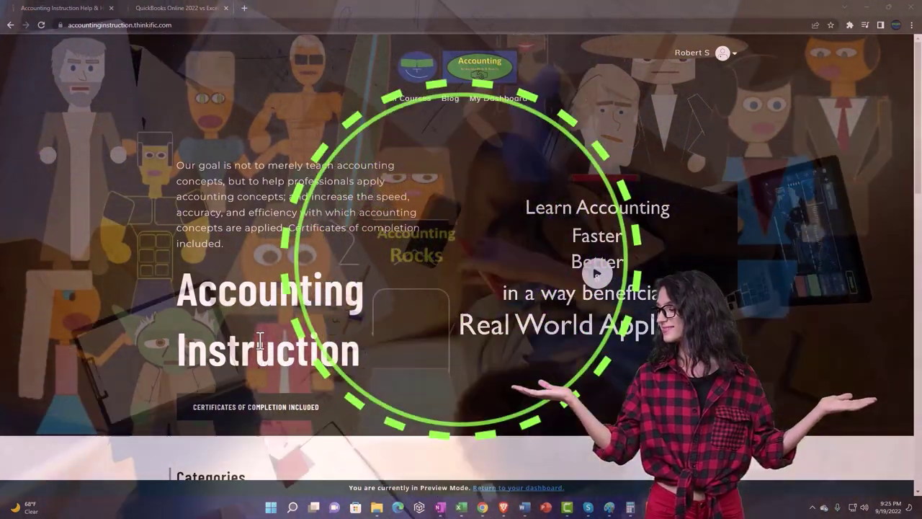
Browse the course categories on the Accounting Instruction site and view the QuickBooks Online 2022 course's OneNote - Getting Started 2022 section.
scroll(126, 401, down, 7)
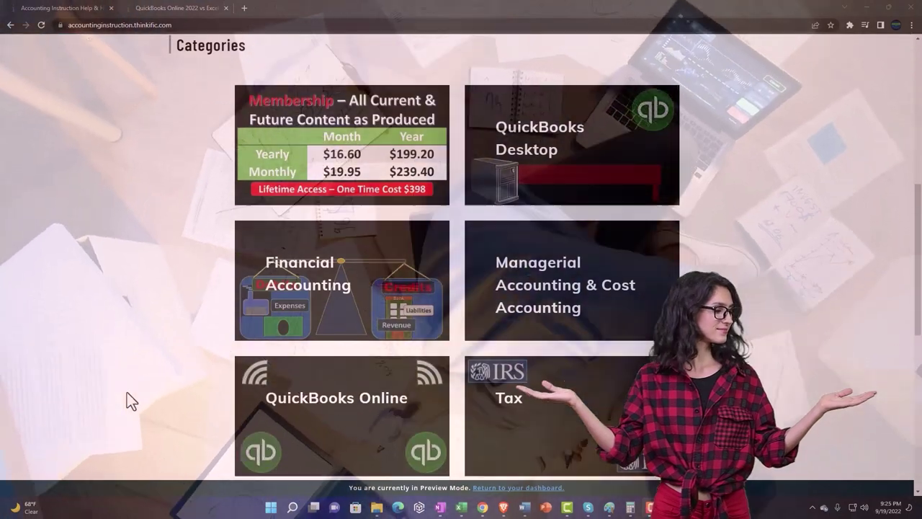
scroll(127, 393, down, 5)
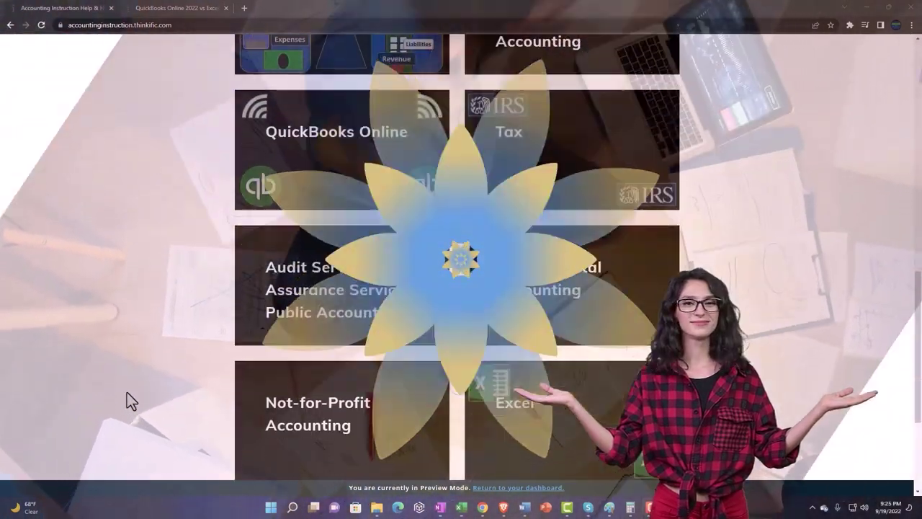
scroll(128, 394, down, 1)
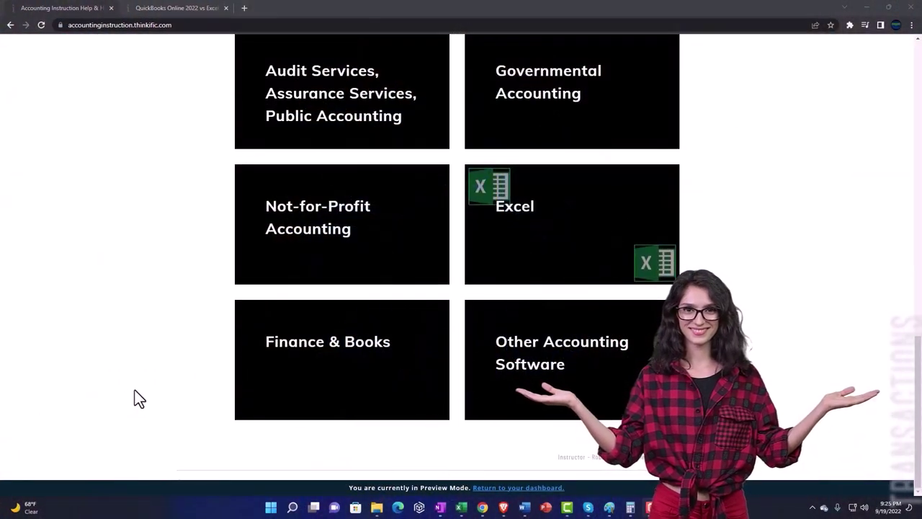
click(167, 13)
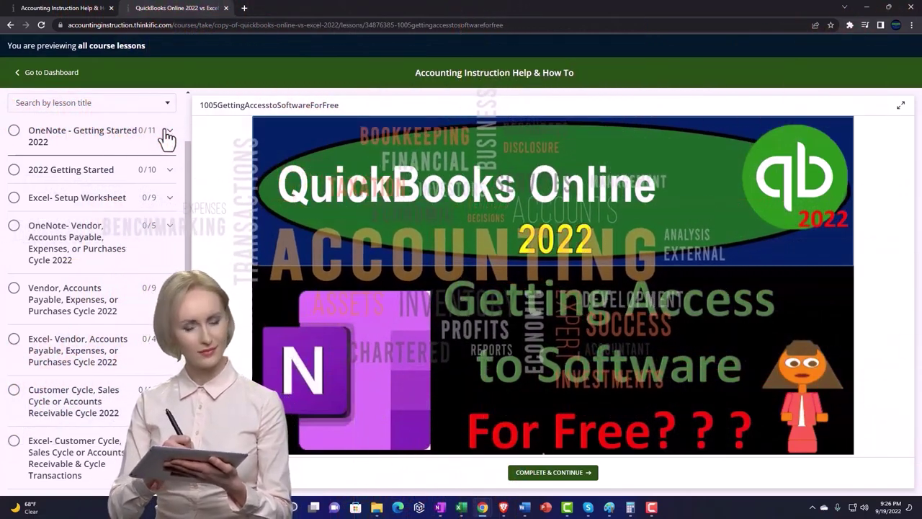
click(167, 137)
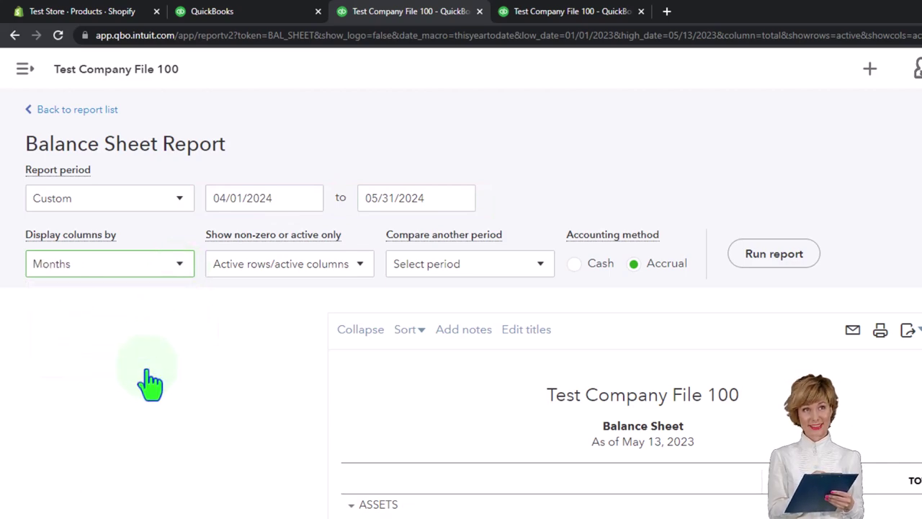
Run the Balance Sheet report for 04/01/2024 to 05/31/2024 with monthly columns, then return to the company home page.
click(774, 253)
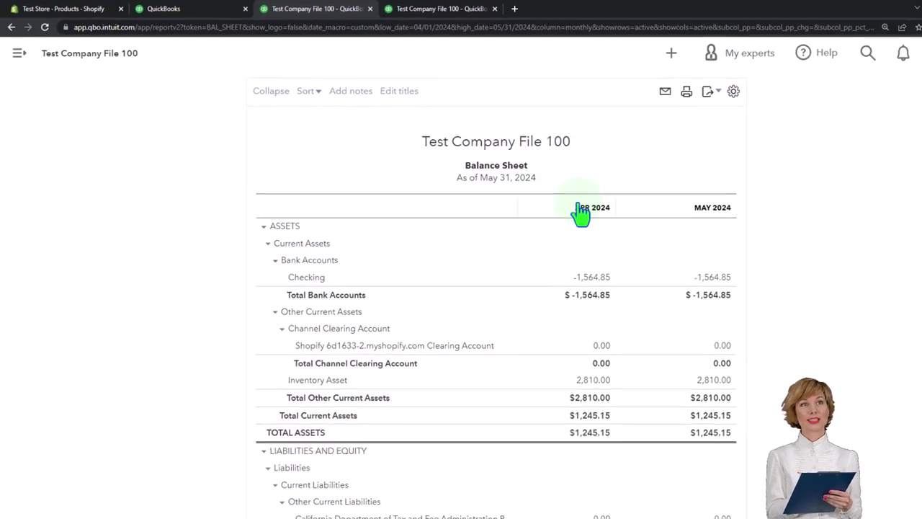
click(205, 9)
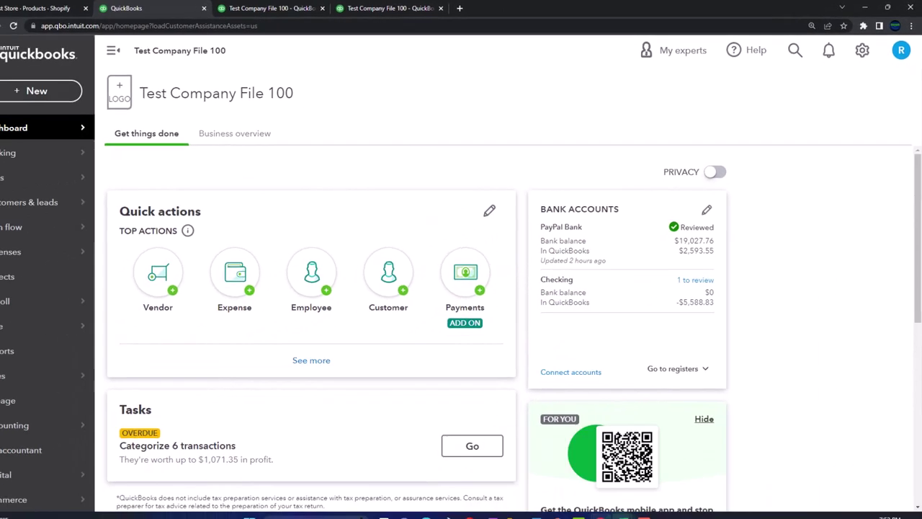
Switch to the 2450 Student Worksheet FIFO Practice Problem workbook in Excel and examine the units sold and costs for Product 1.
mouse_move(623, 518)
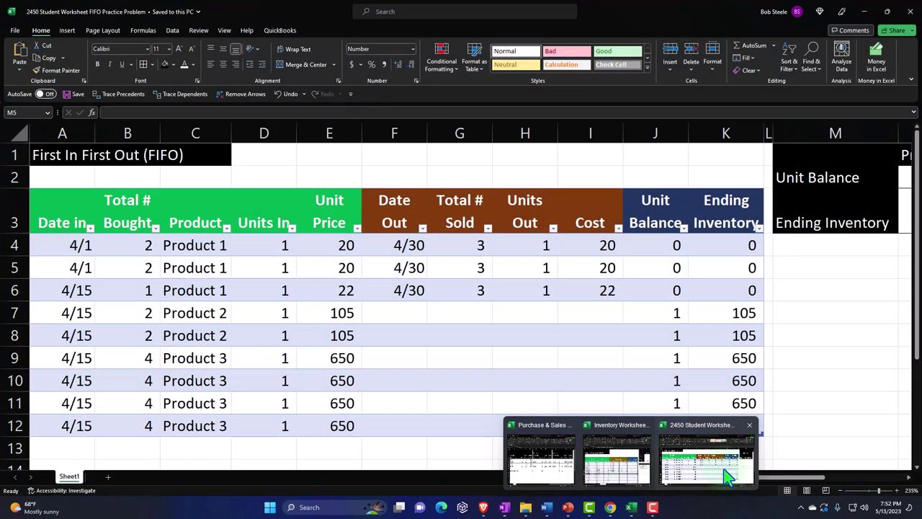
click(728, 475)
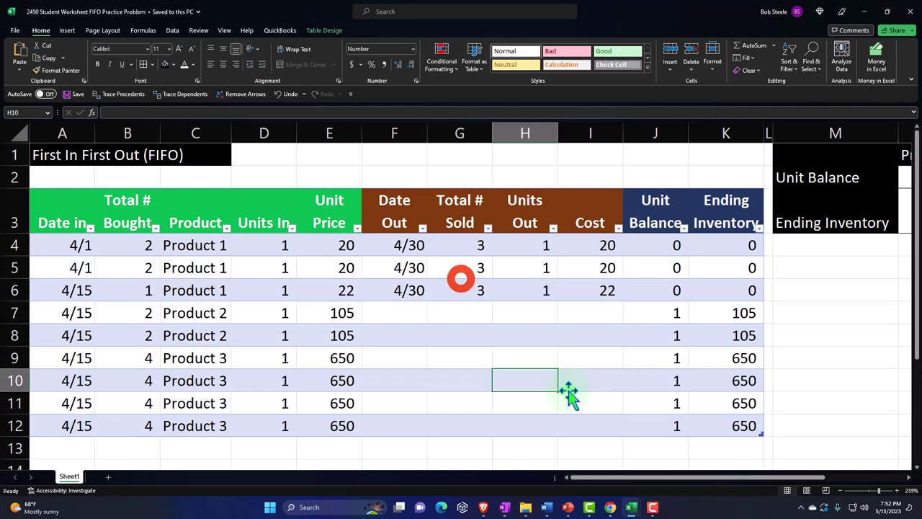
key(Left)
key(Left)
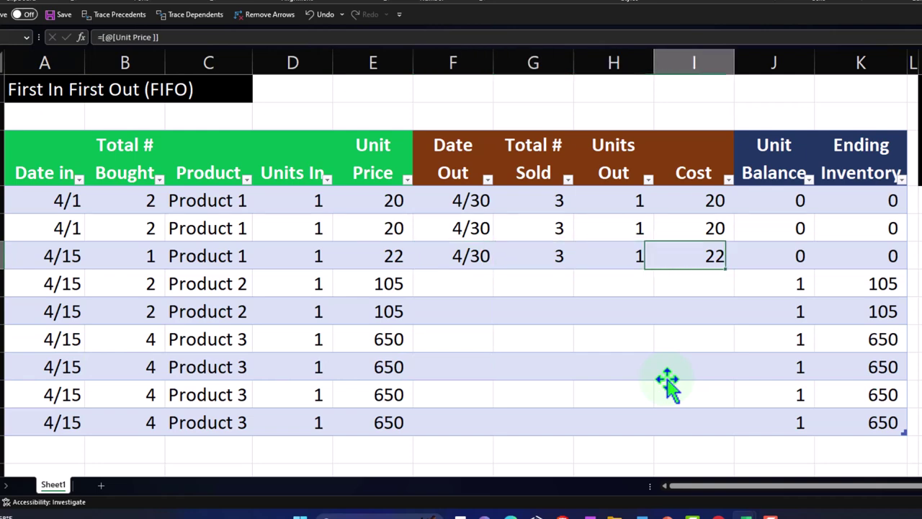
Clear the check calculations in cells Q5:Q6 below the total ending inventory.
scroll(667, 386, right, 5)
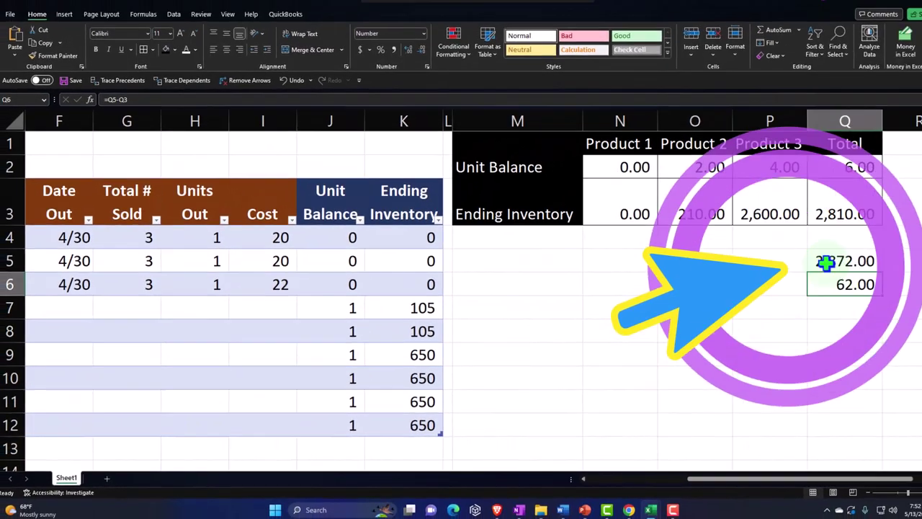
drag(821, 263, 803, 285)
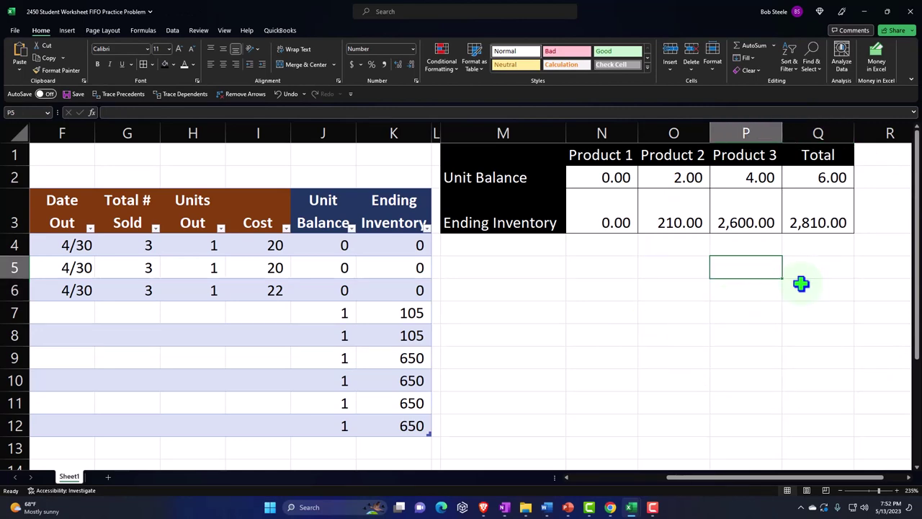
Switch back to QuickBooks in the browser and check the Inventory Asset line on the Balance Sheet report.
click(610, 506)
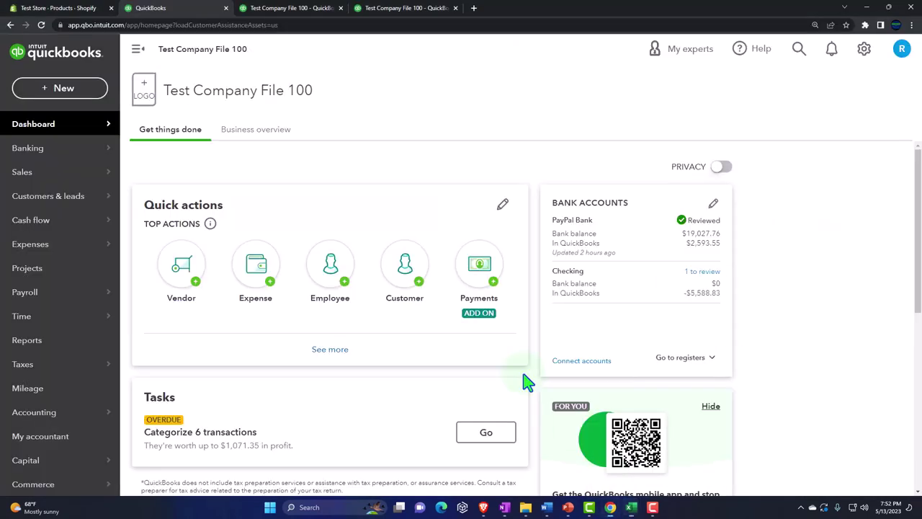
click(292, 7)
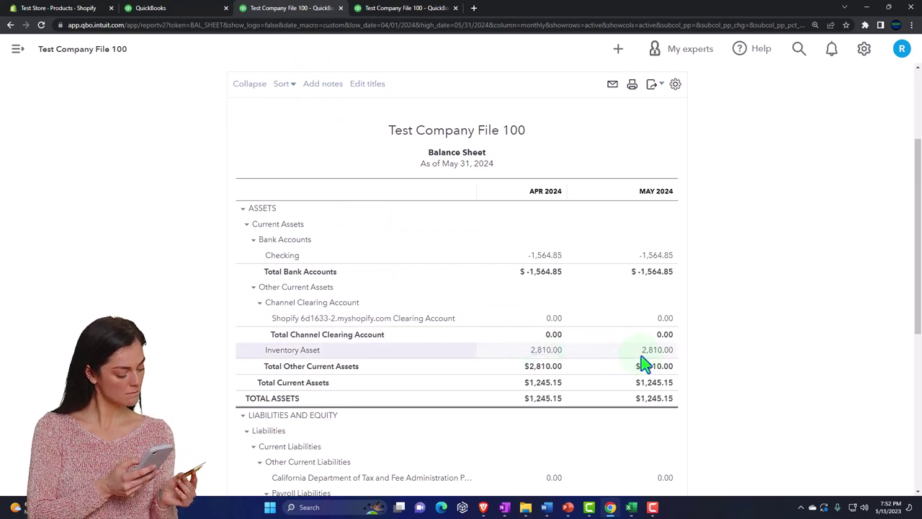
Check the April–May 2024 Profit and Loss report and return to the QuickBooks company home page.
click(407, 7)
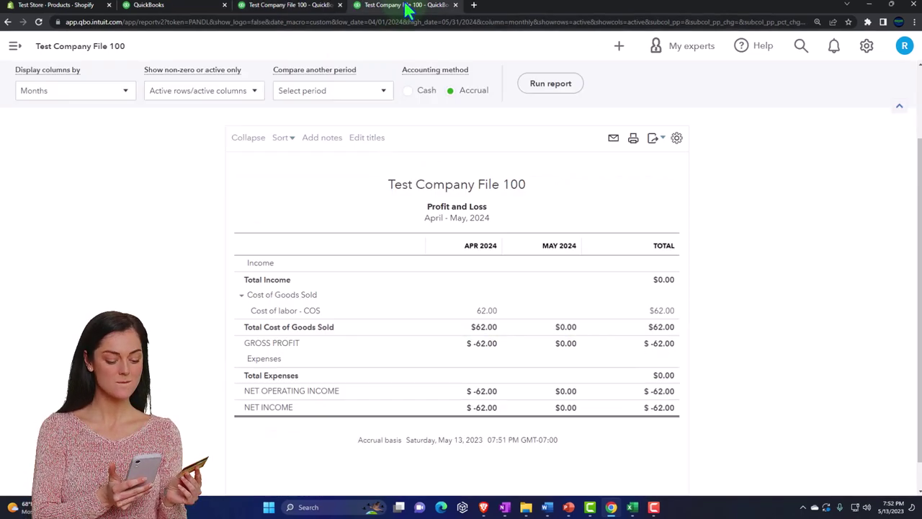
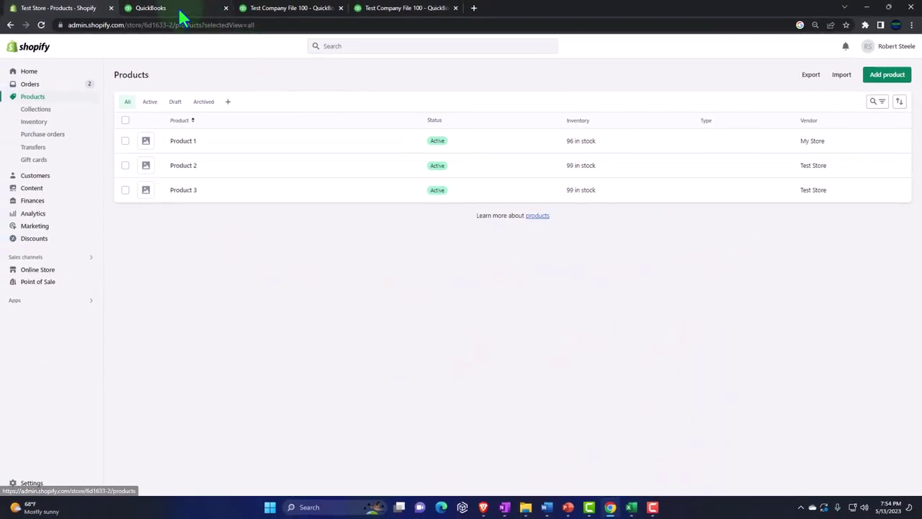
click(175, 4)
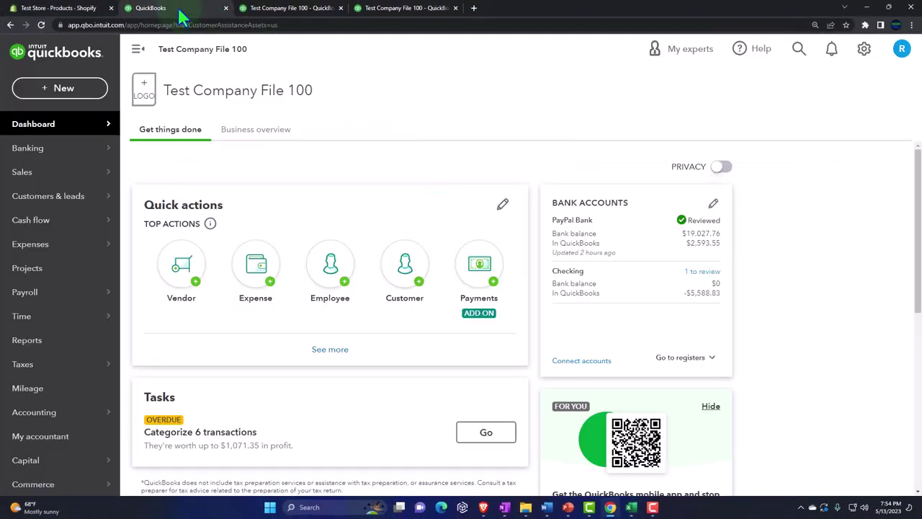
Switch to the 2450 Student Worksheet FIFO Practice Problem workbook in Excel and select cell A13 below the inventory table.
mouse_move(636, 508)
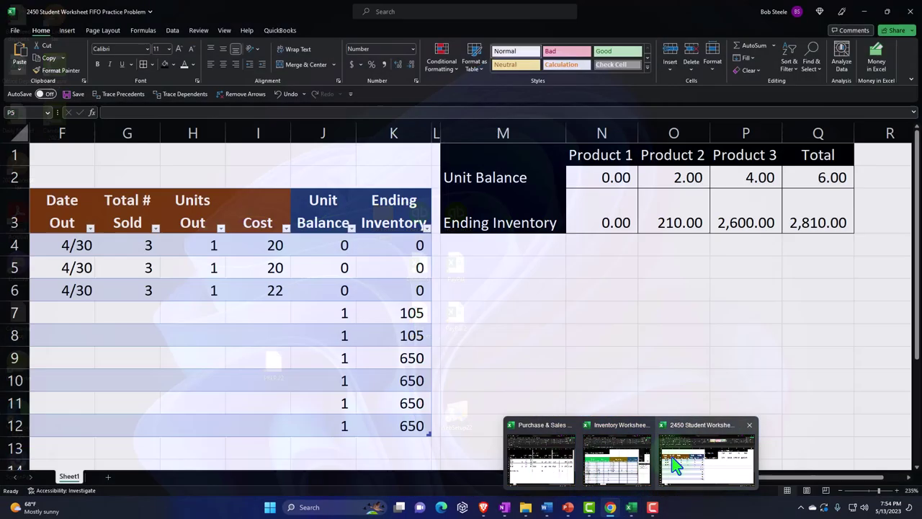
click(673, 464)
click(499, 395)
key(Left)
key(Left)
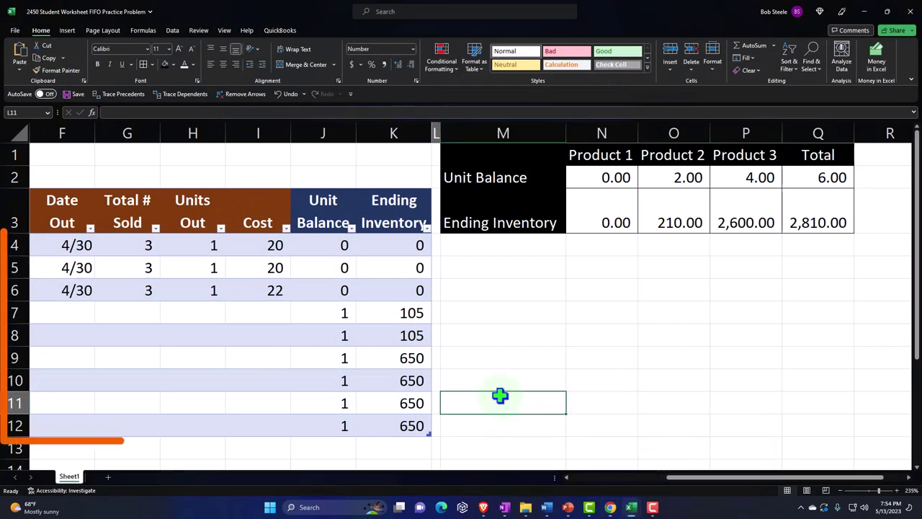
key(Home)
key(Down)
key(Down)
key(Down)
key(Down)
key(Down)
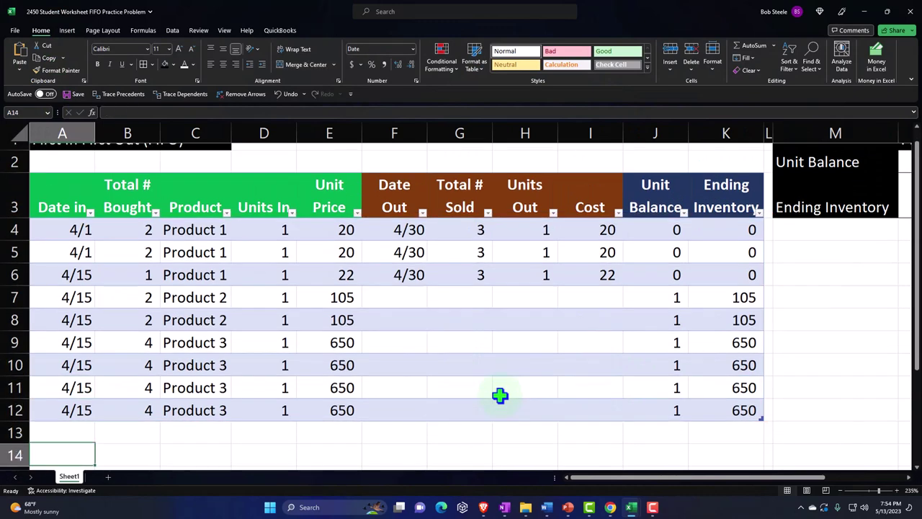
key(Up)
key(Up)
key(Up)
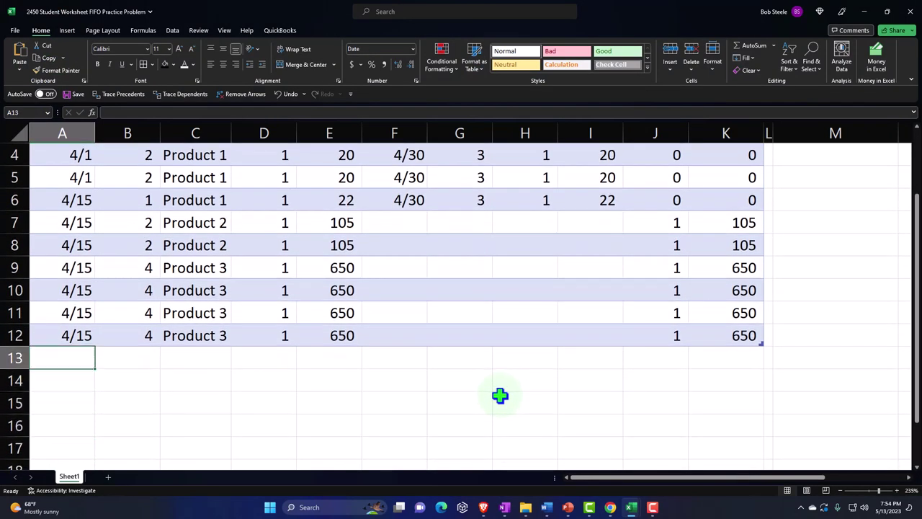
scroll(497, 367, up, 1)
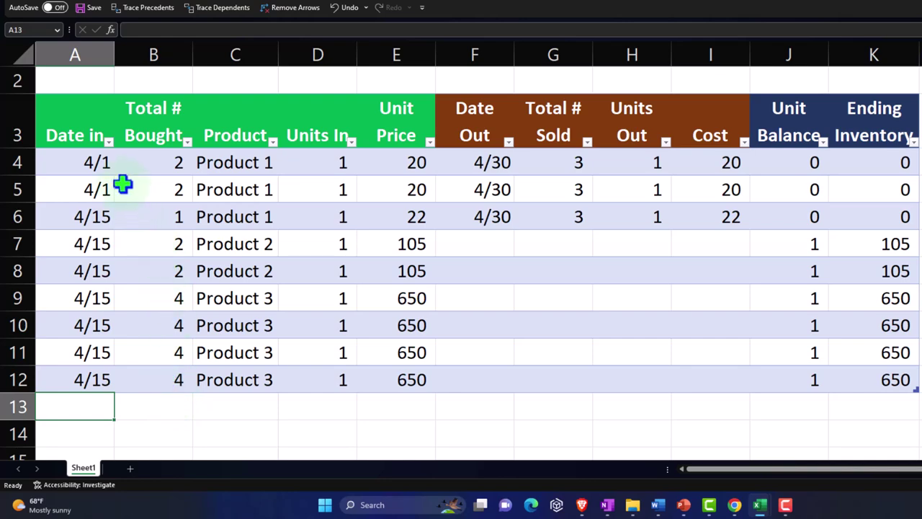
Sort the inventory table by Date in from oldest to newest and add a row dated 5/1 below it.
click(108, 140)
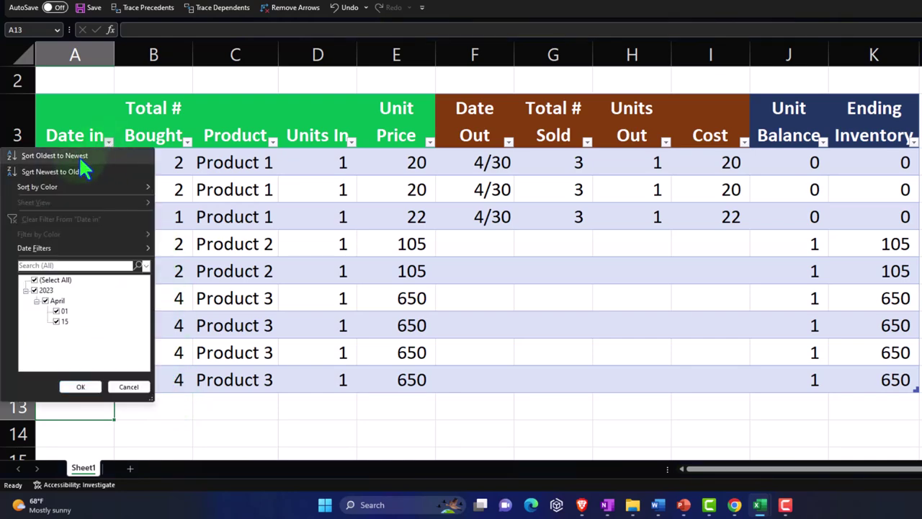
click(77, 154)
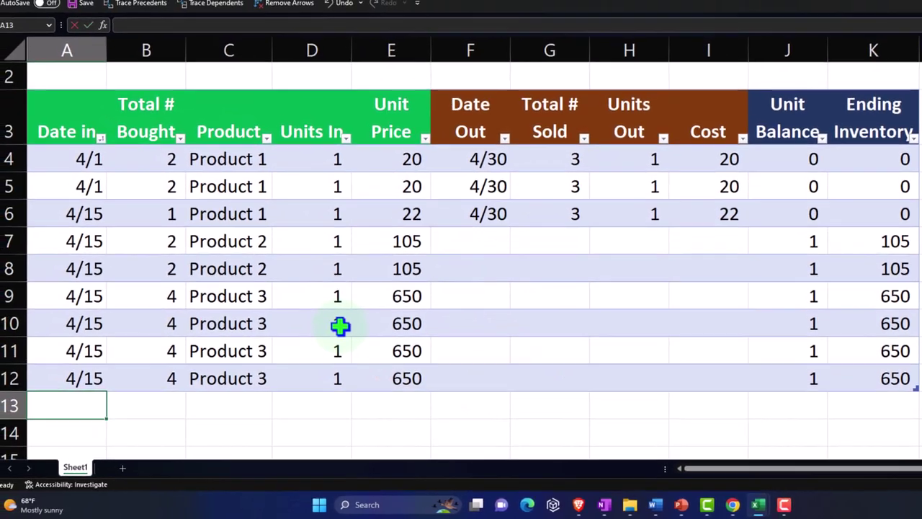
text(5/1)
key(Return)
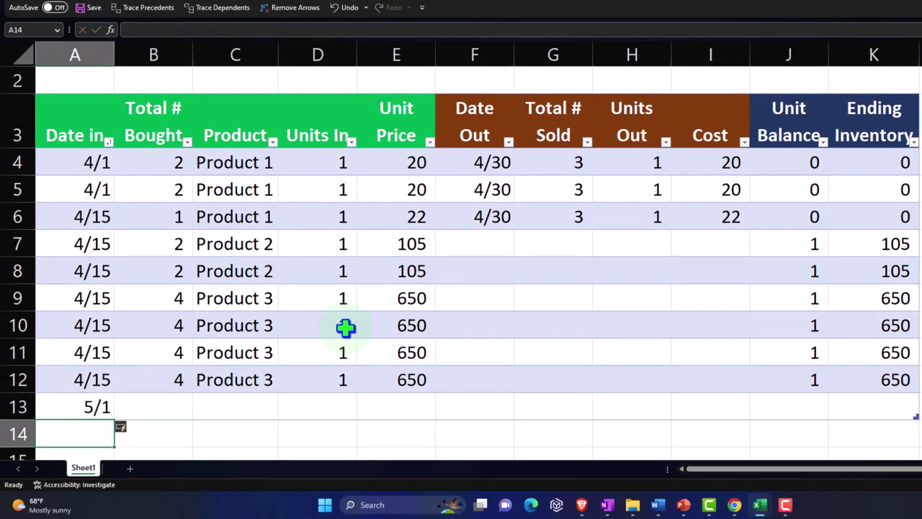
Enter 6 as the total number bought and Product 1 as the product in the 5/1 row.
click(174, 409)
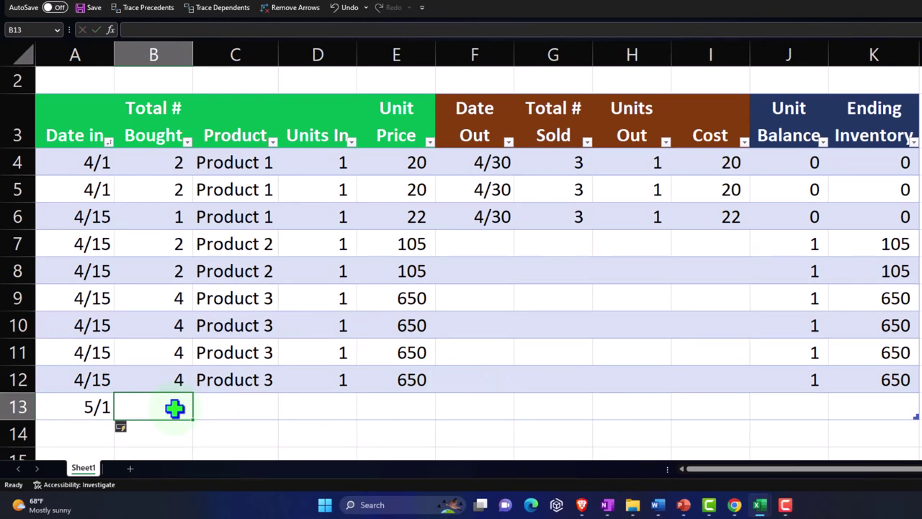
text(6)
key(Tab)
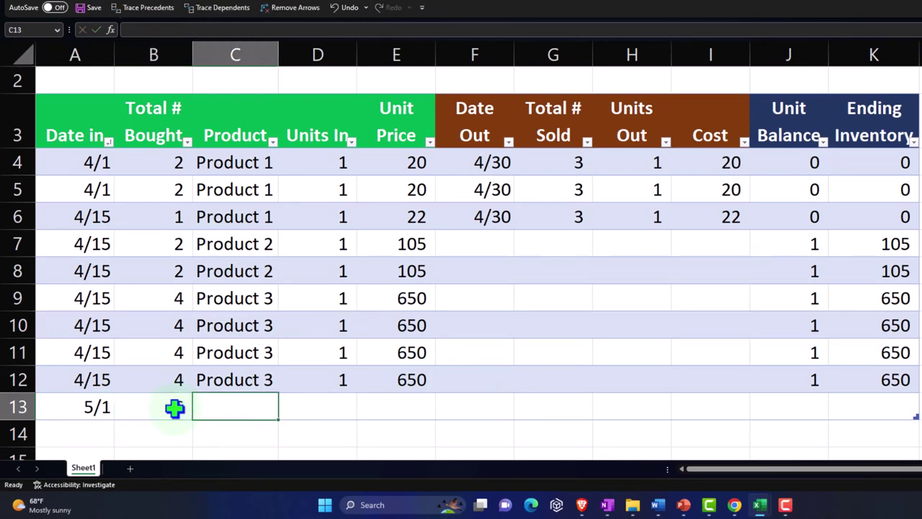
text(rP)
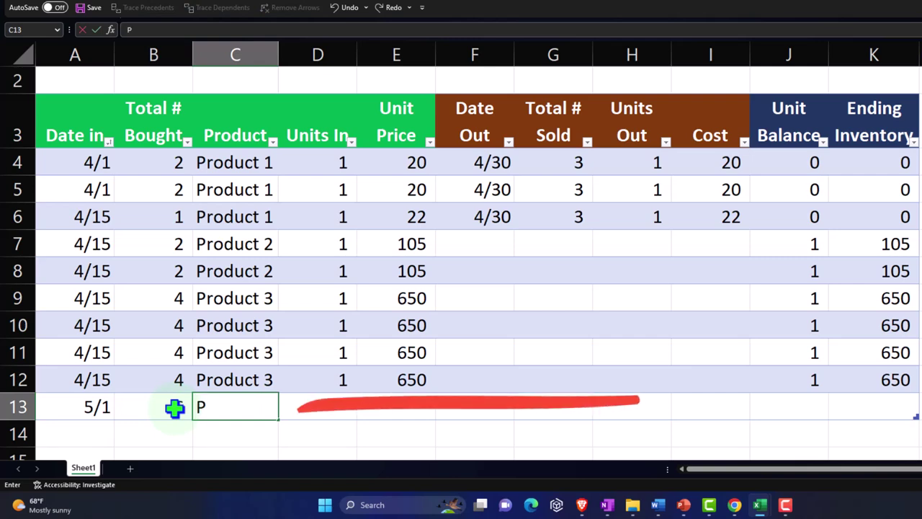
text(roduct )
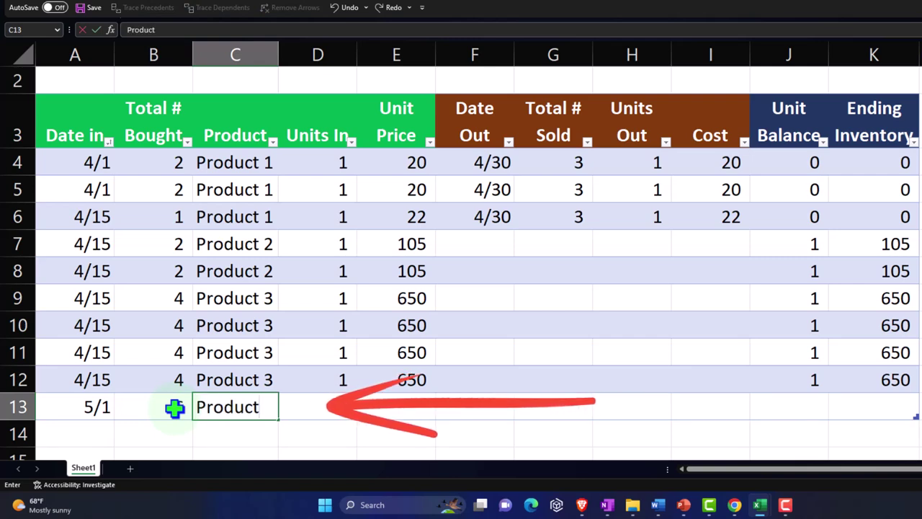
text(1)
key(Return)
Enter 1 for Units In and 23 for Unit Price in the 5/1 row for Product 1.
key(Up)
key(Right)
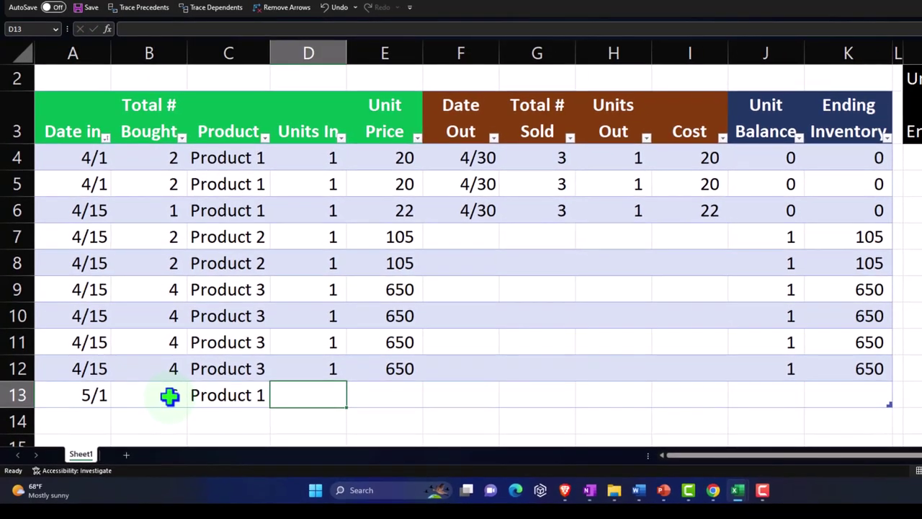
text(1)
key(Return)
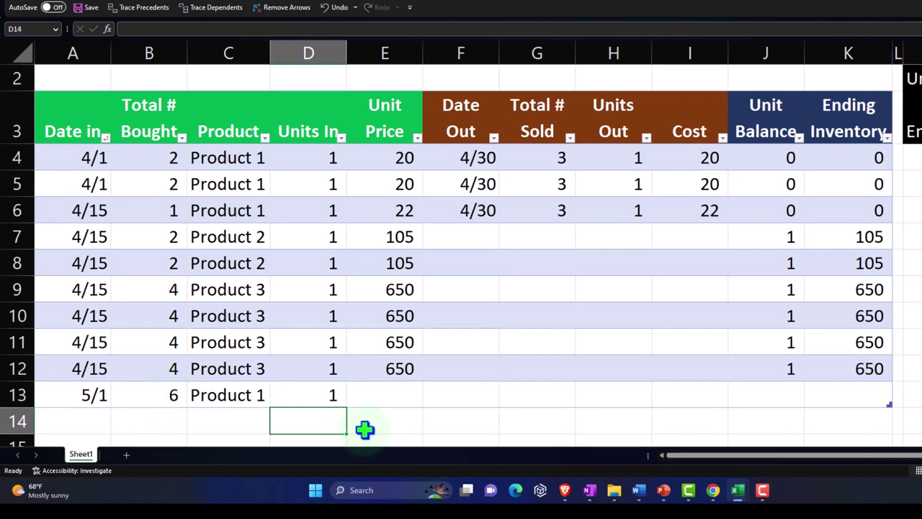
click(383, 396)
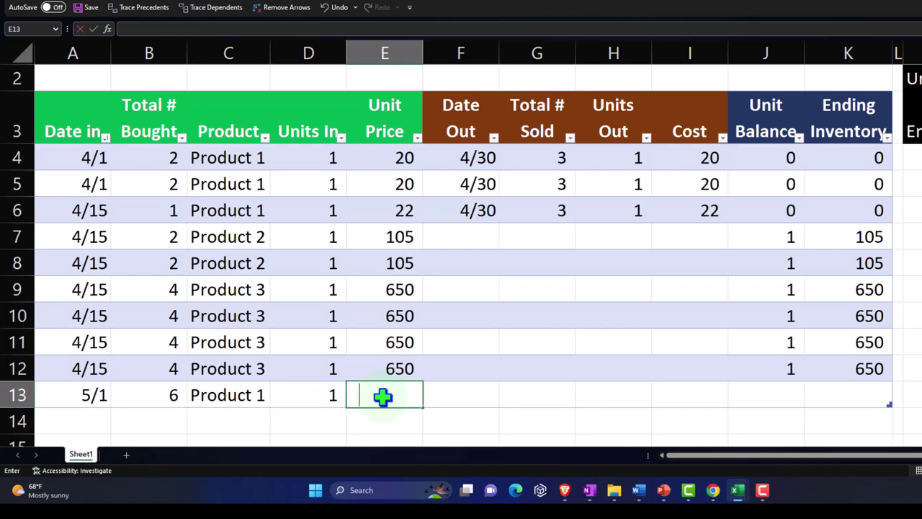
text(27)
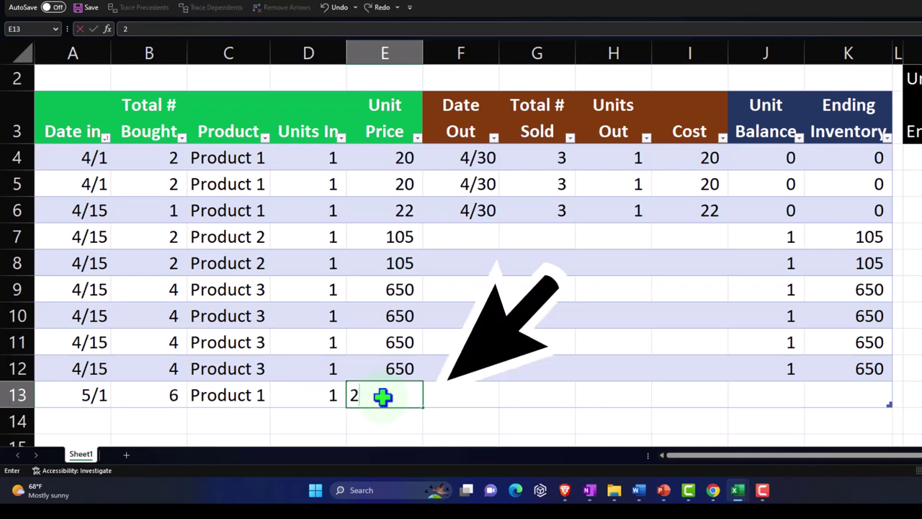
text(3)
key(Return)
Copy the 5/1 Product 1 purchase entry in A13:E13 into the five rows below, through row 18.
click(401, 158)
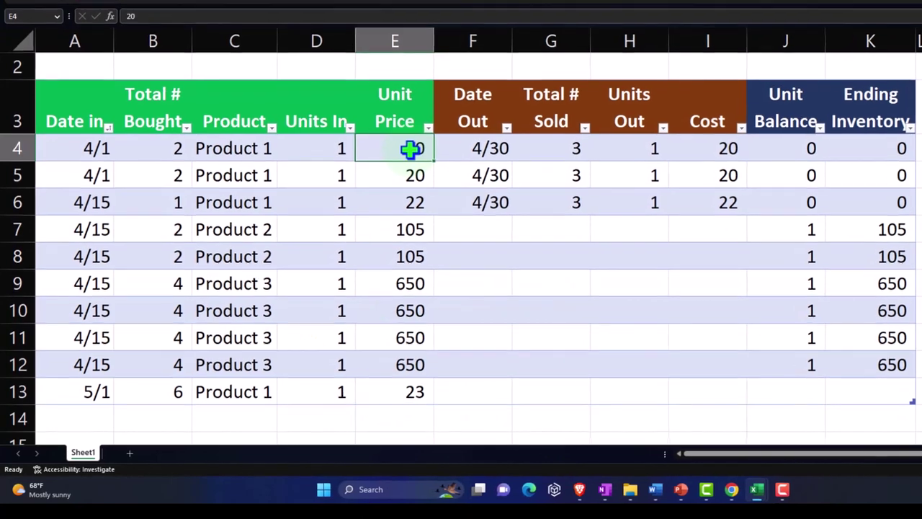
scroll(413, 180, down, 1)
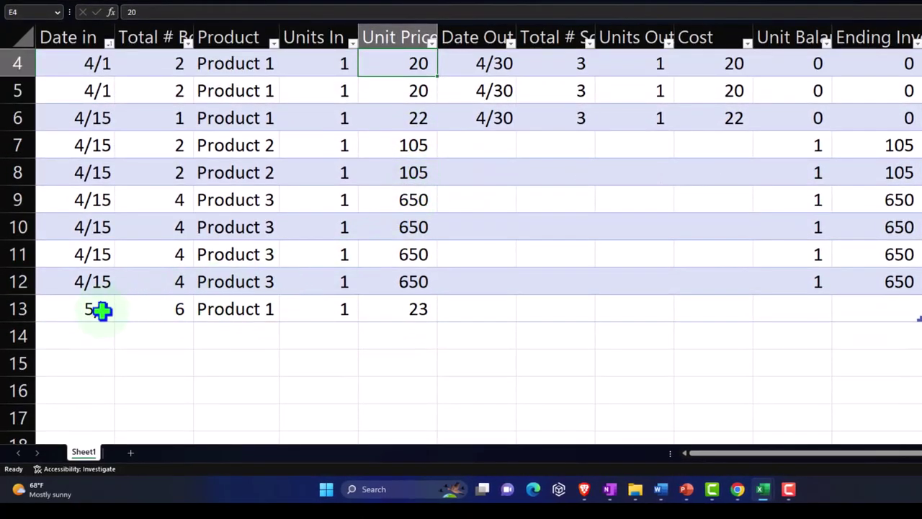
drag(101, 310, 387, 307)
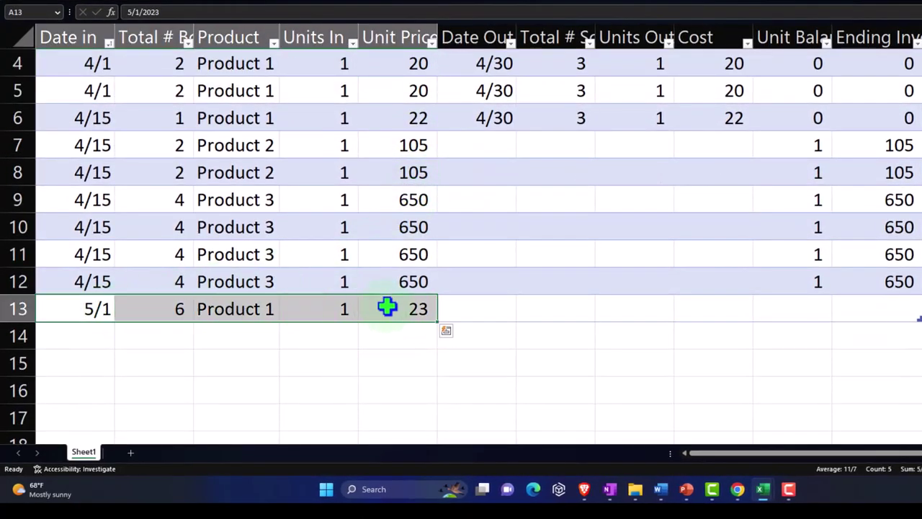
key(ctrl+c)
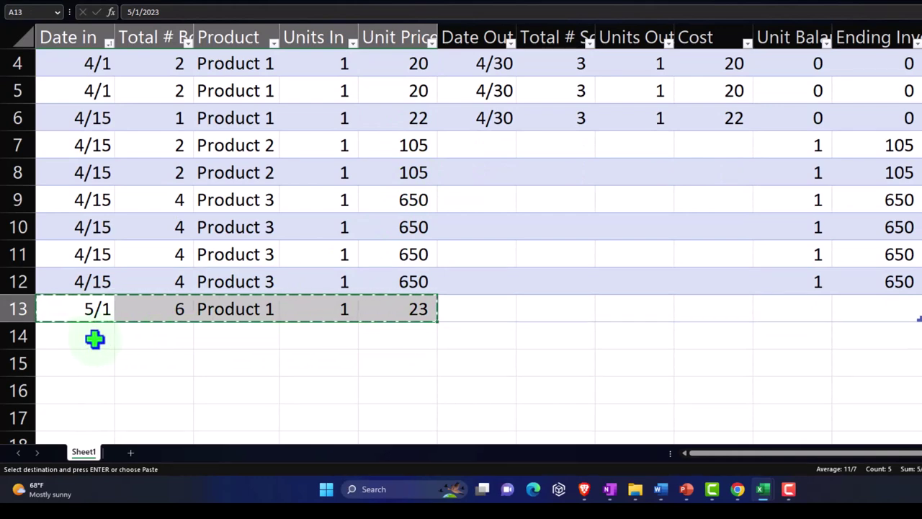
click(94, 338)
drag(94, 338, 95, 439)
key(ctrl+v)
scroll(147, 344, down, 1)
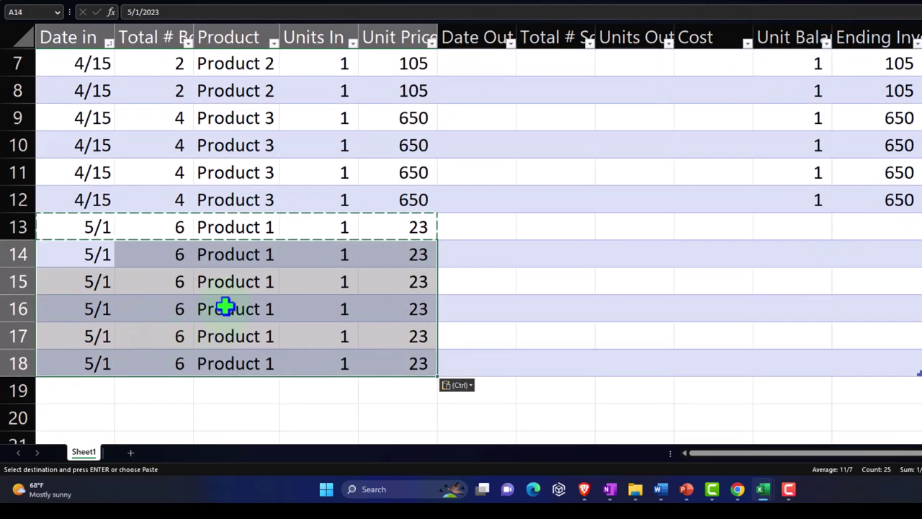
Fill the Unit Balance and Ending Inventory formulas down from row 12 through row 18.
click(799, 200)
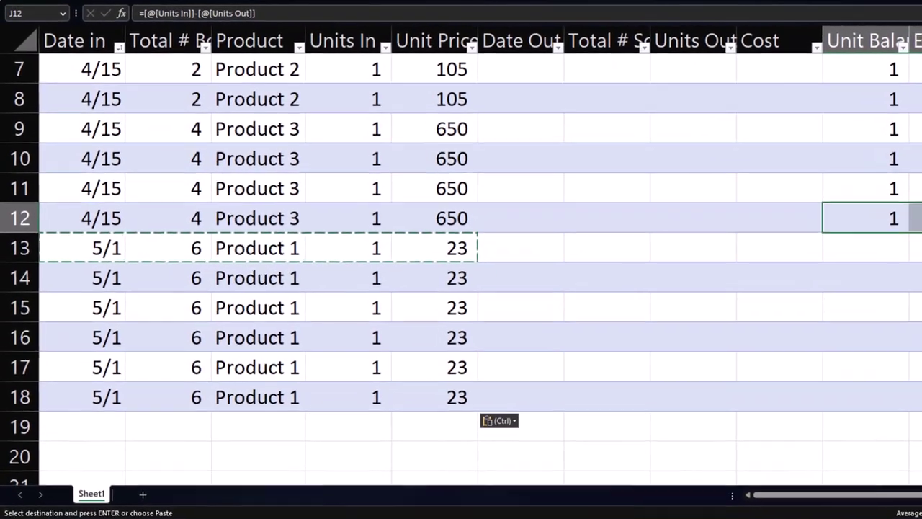
key(shift+Down)
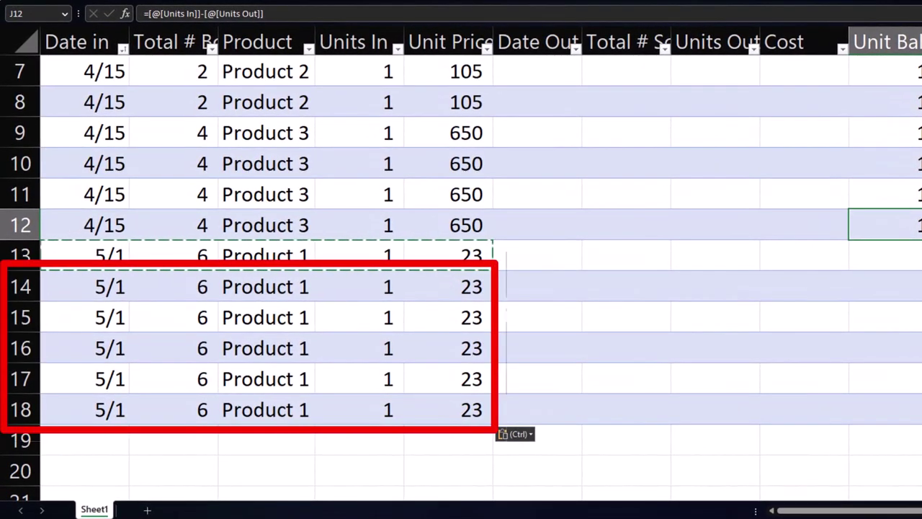
key(shift+Down)
key(shift+Down)
key(shift+Down)
key(shift+Down)
key(shift+Down)
key(ctrl+d)
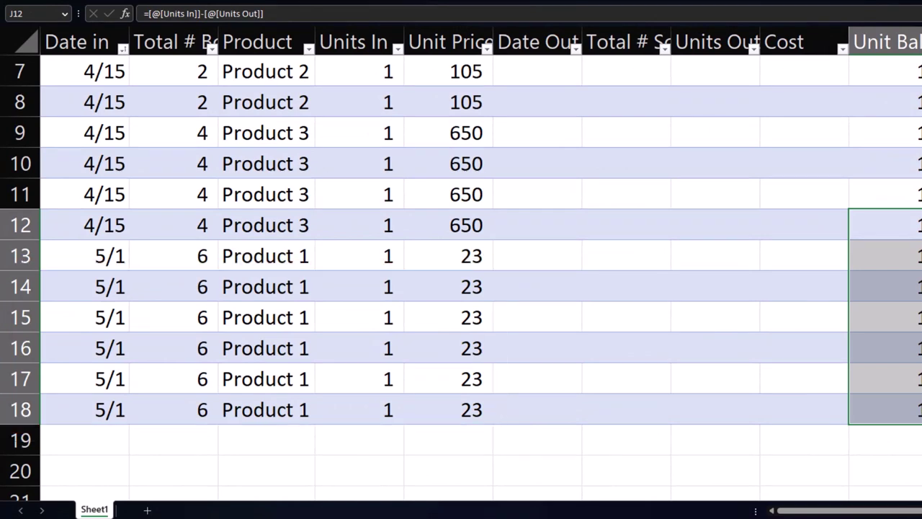
click(918, 441)
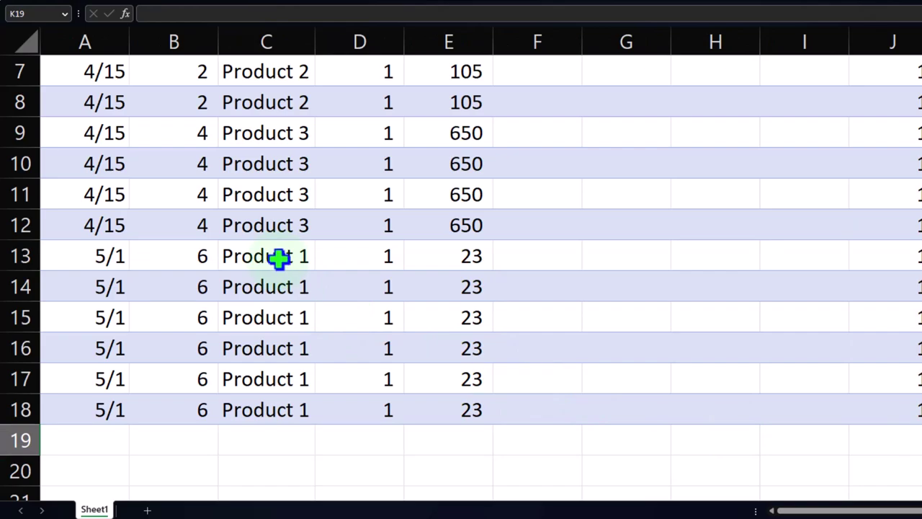
Examine the unit prices of the six 5/1 Product 1 units in E13:E18 for the total purchase cost.
click(366, 256)
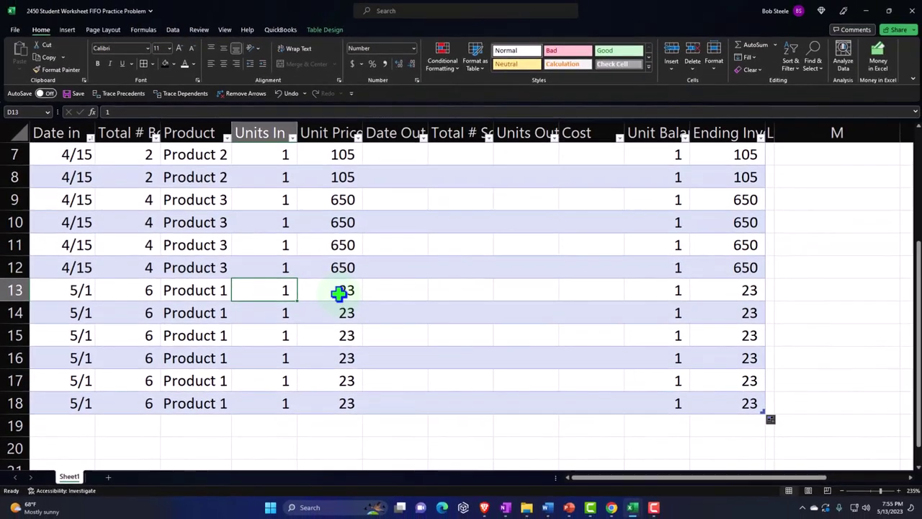
drag(338, 293, 341, 400)
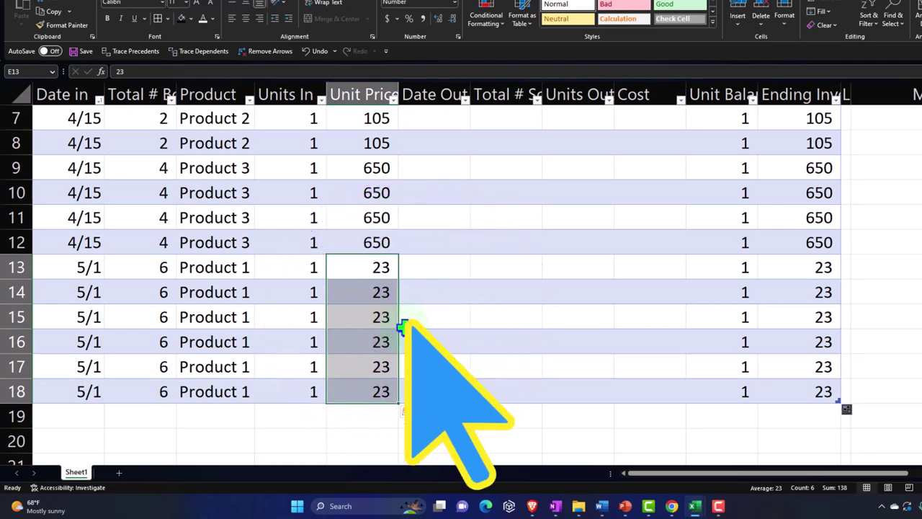
key(Down)
key(Down)
key(Down)
key(Down)
key(Down)
key(Down)
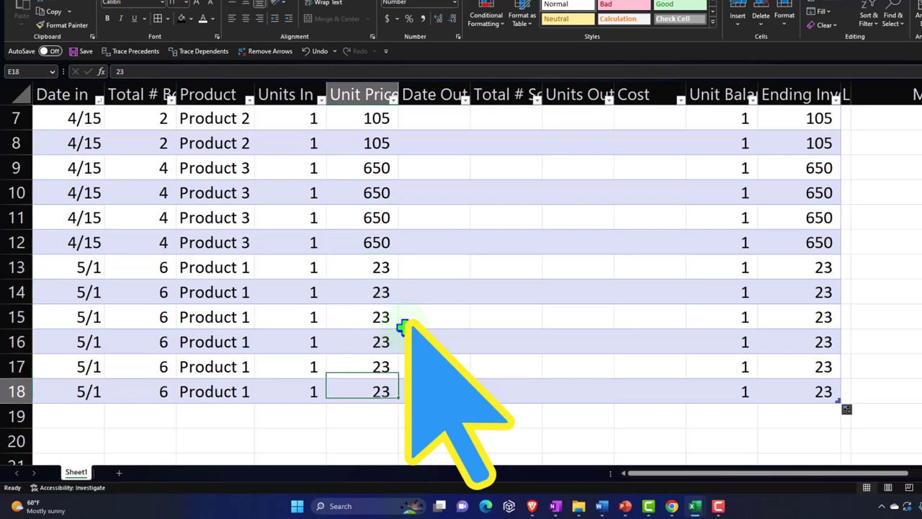
key(Left)
key(Left)
key(Left)
key(Left)
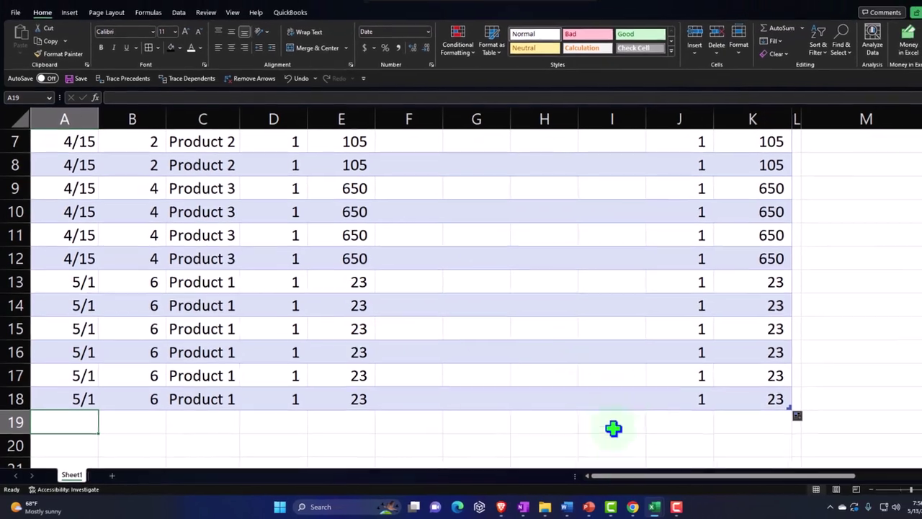
Switch to QuickBooks Online and start a new expense with Vendor 1 as the payee.
mouse_move(671, 507)
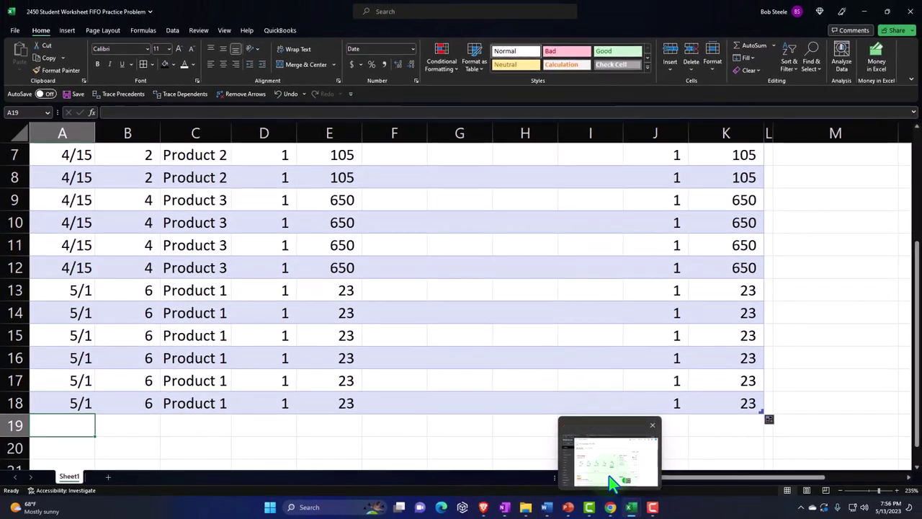
click(612, 478)
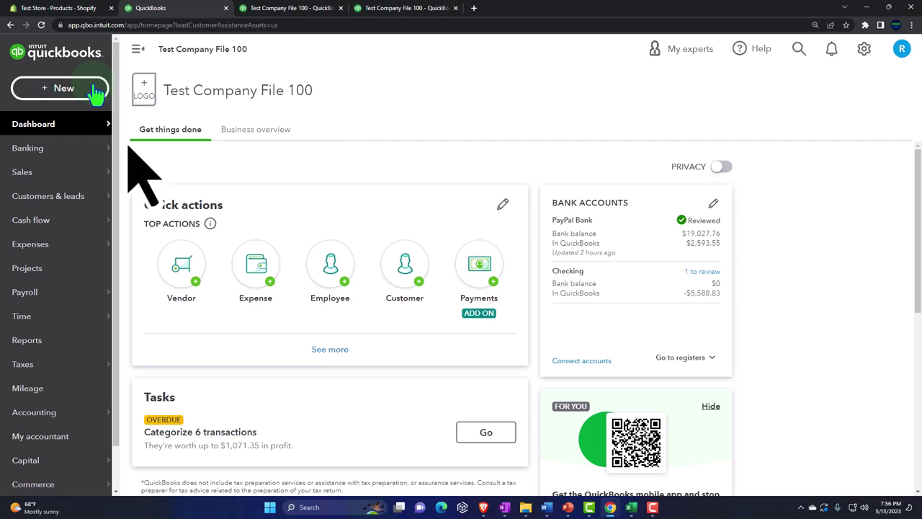
click(96, 93)
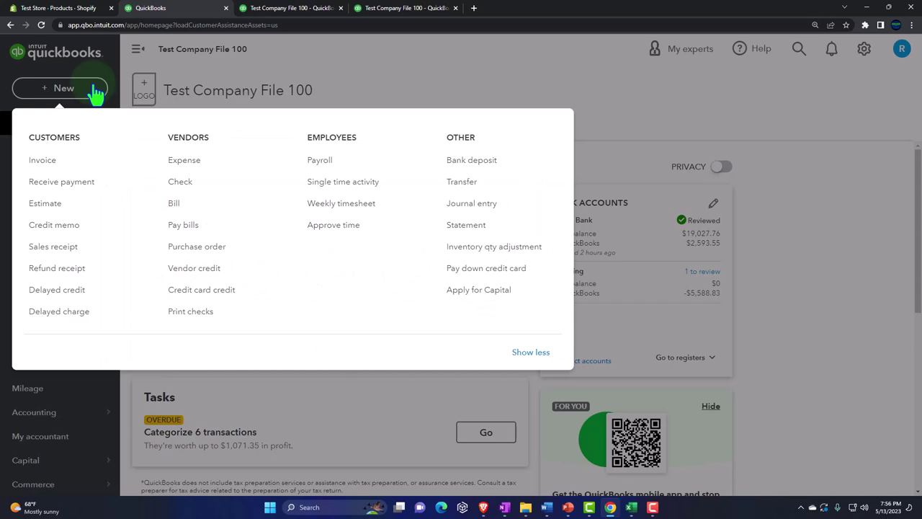
click(182, 163)
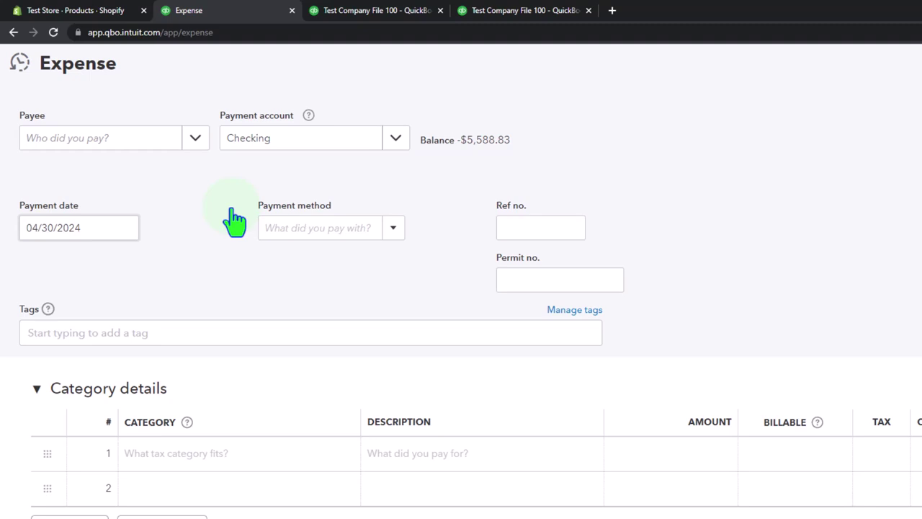
click(195, 137)
Set the expense's payment date to 05/01/2024 and move to the amount of the Inventory Asset category line.
click(112, 239)
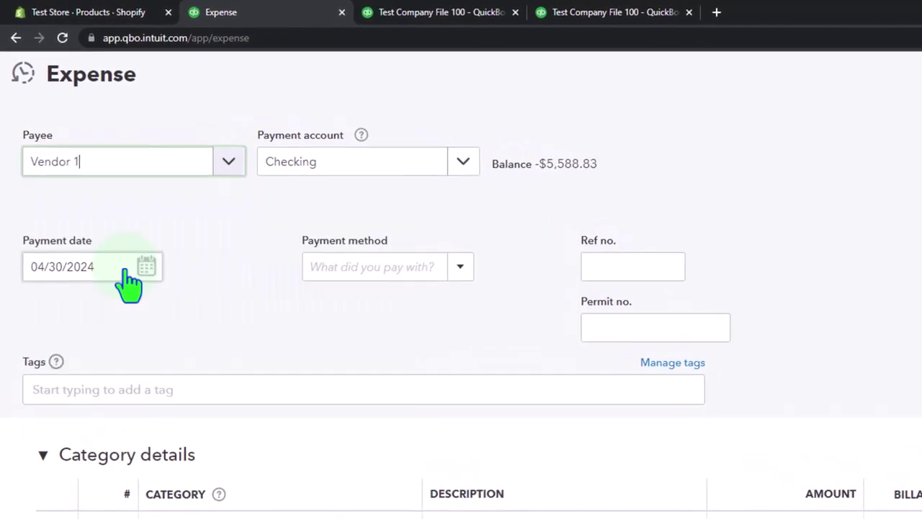
key(Tab)
key(Tab)
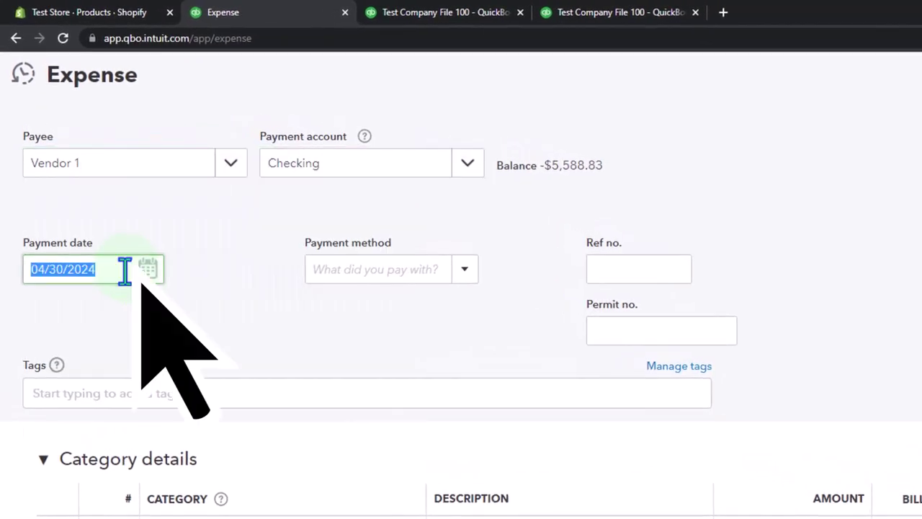
text(0501)
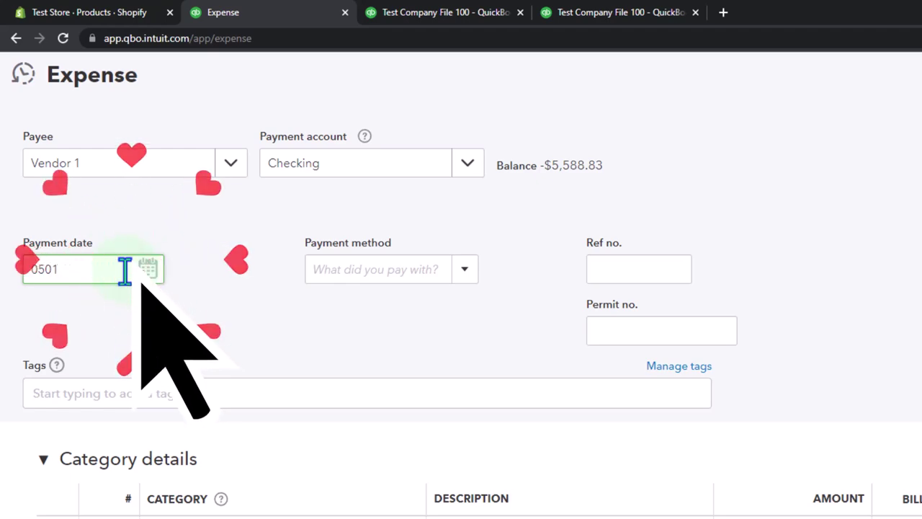
text(24)
key(Tab)
key(Tab)
key(Tab)
key(Tab)
key(Tab)
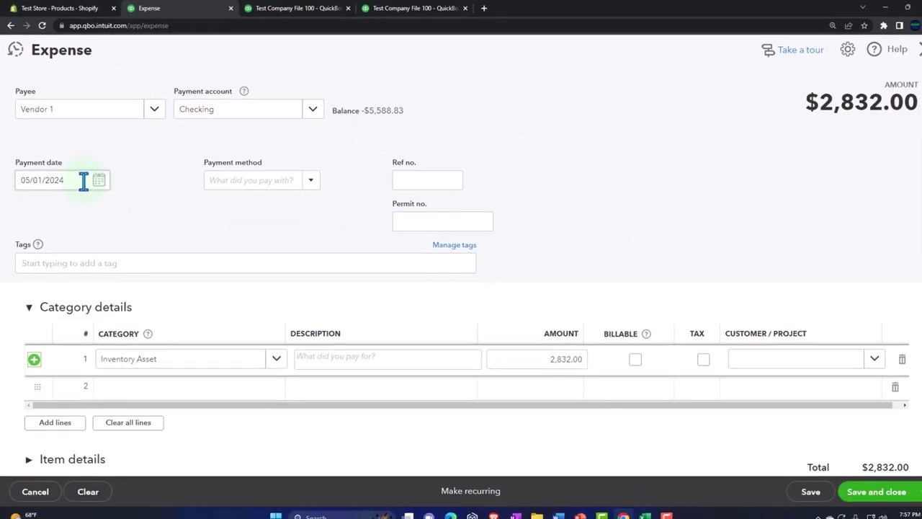
key(Tab)
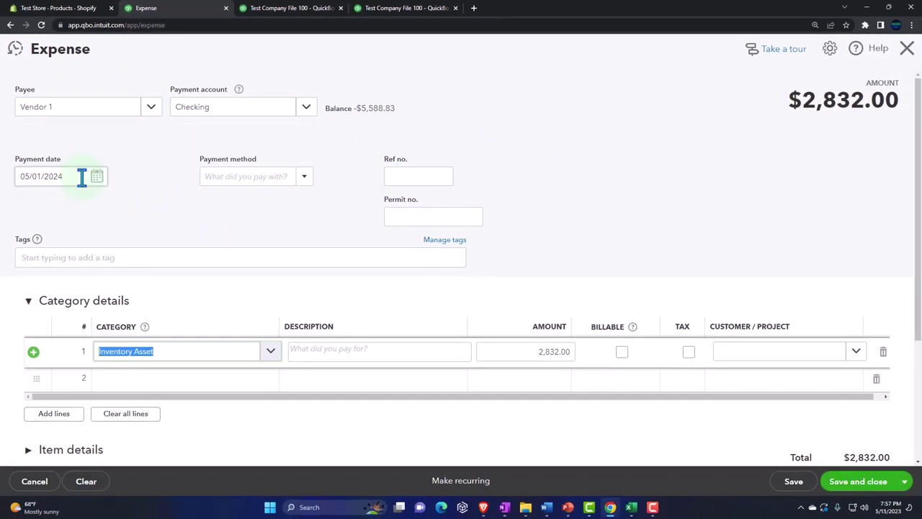
key(Tab)
key(Tab)
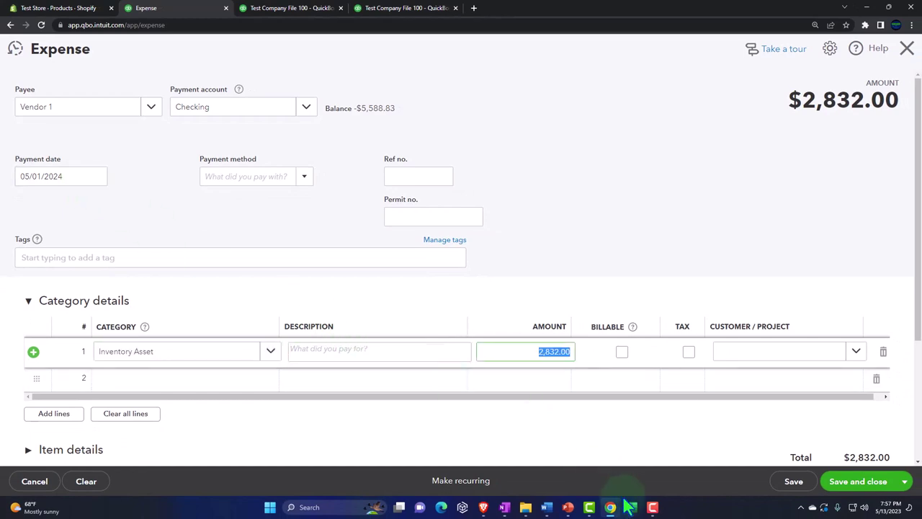
Switch to the Excel FIFO worksheet and check the sum of the 5/1 Product 1 unit prices in E13:E18.
mouse_move(631, 507)
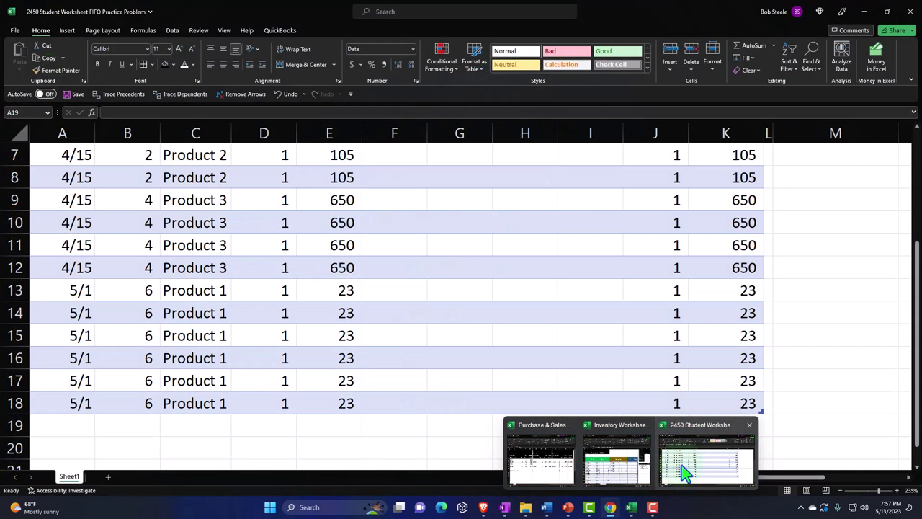
click(680, 461)
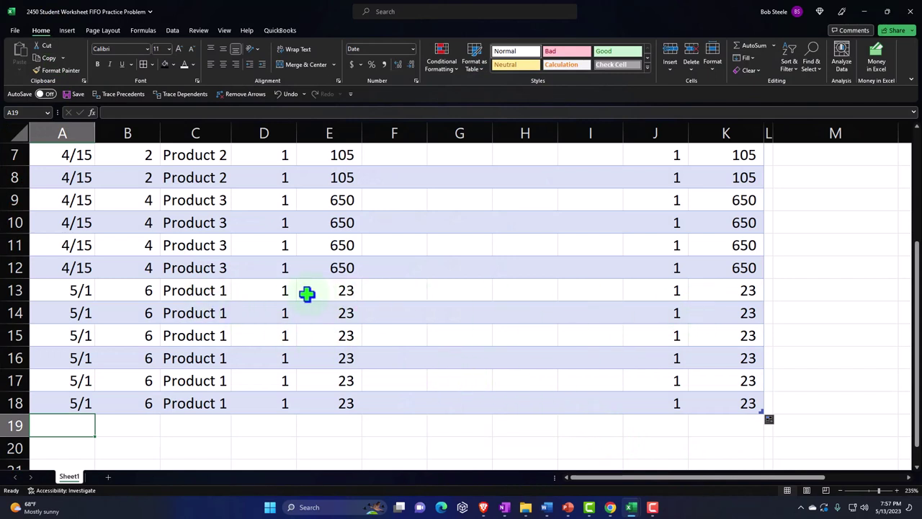
drag(313, 290, 323, 403)
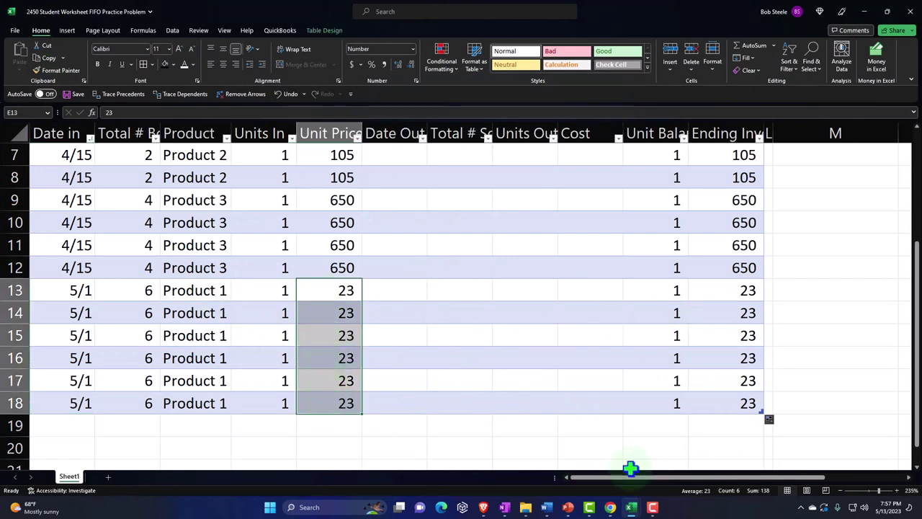
Return to the QuickBooks expense, set the Inventory Asset line's amount to 138.00, and save and close the expense.
click(862, 12)
click(489, 312)
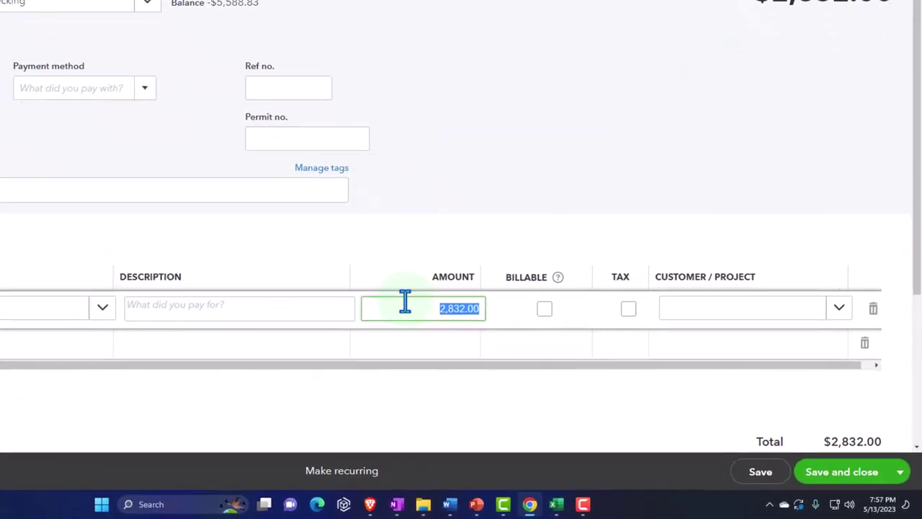
text(138)
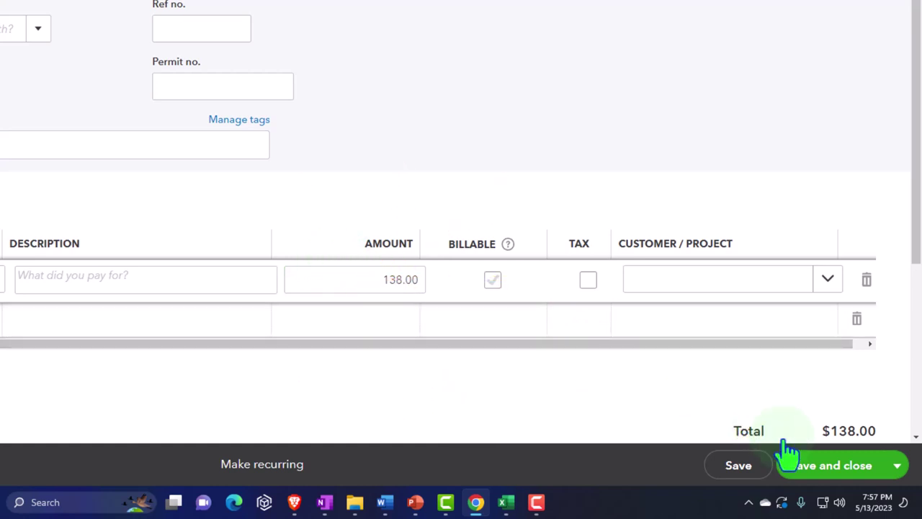
click(842, 486)
Rerun the Balance Sheet report and examine the May 2024 Inventory Asset and Checking balances.
click(294, 10)
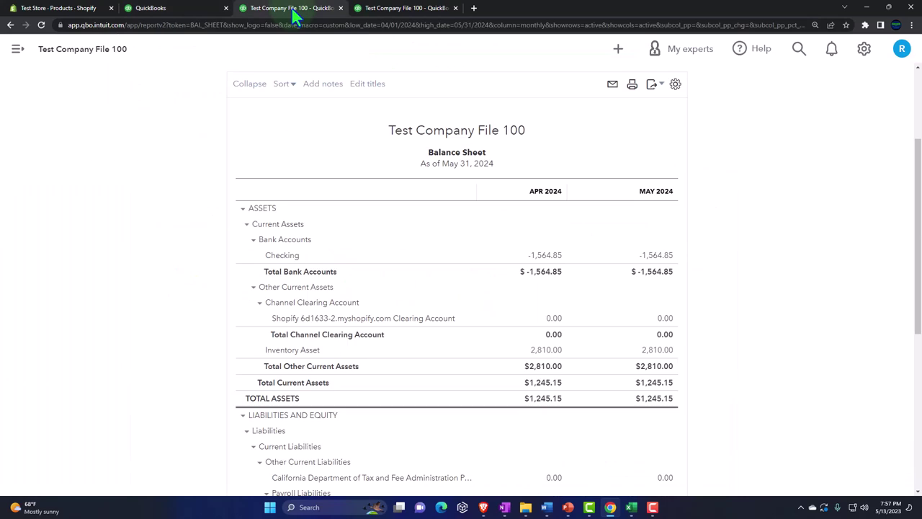
scroll(417, 272, up, 2)
click(548, 181)
scroll(723, 367, down, 2)
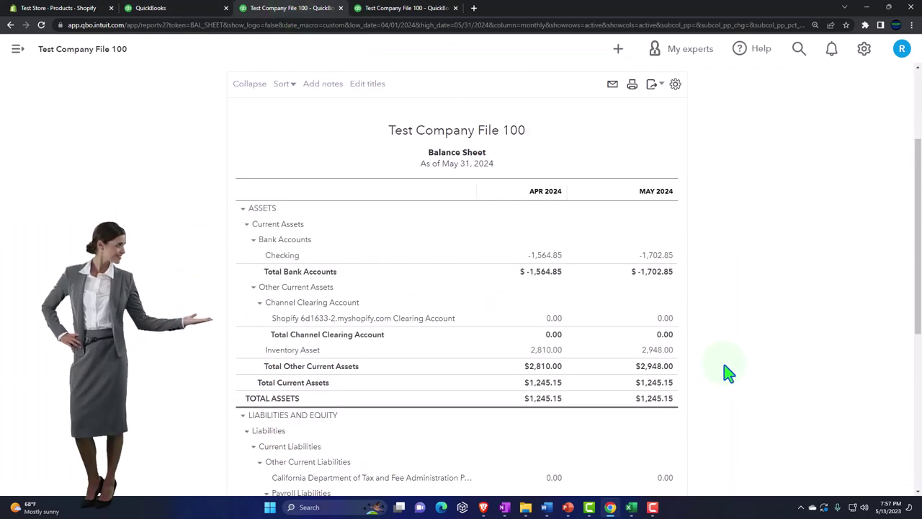
scroll(727, 370, down, 1)
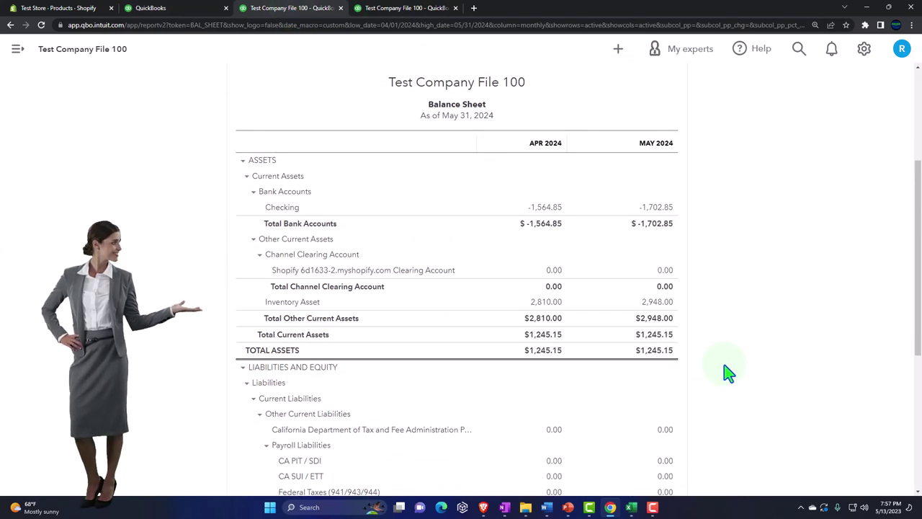
key(ctrl+plus)
scroll(724, 372, down, 1)
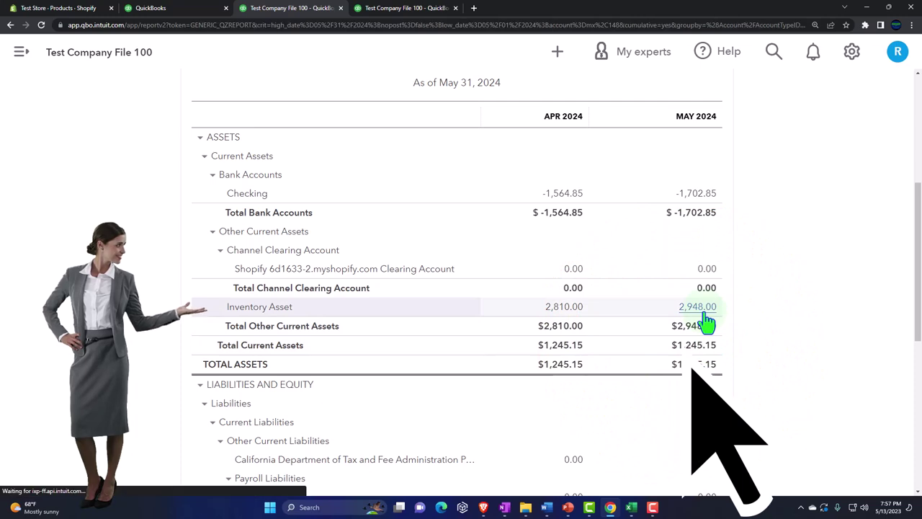
Review the transactions behind the May 2024 Inventory Asset balance and return to the Balance Sheet without saving the report.
click(705, 314)
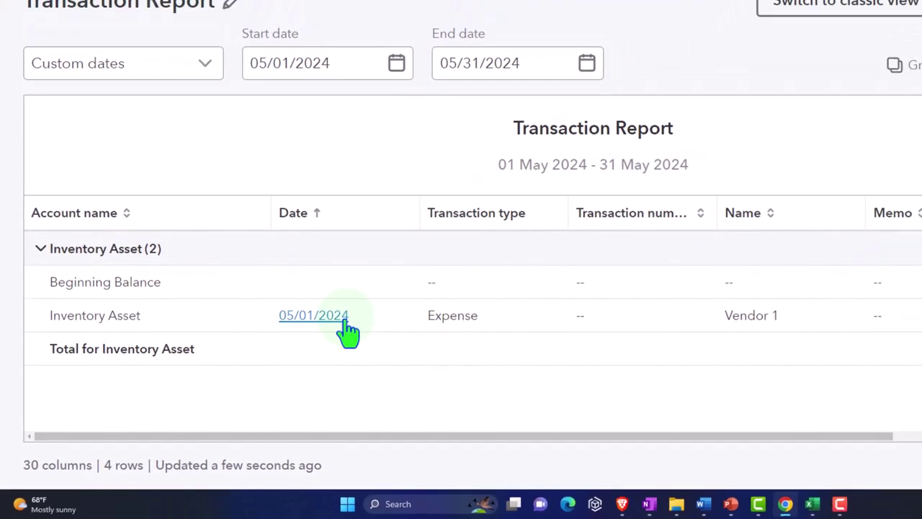
click(82, 88)
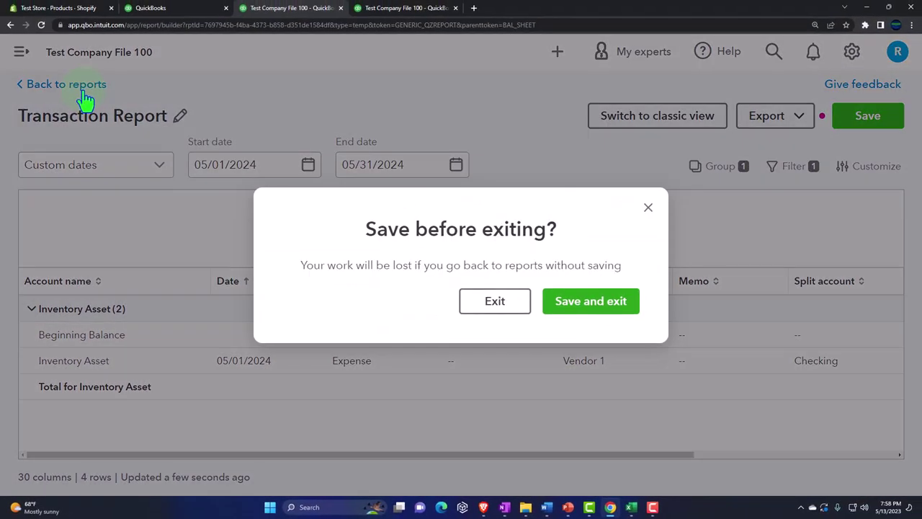
click(469, 309)
Review the April - May 2024 Profit and Loss, revisit the Balance Sheet, and view the product stock list in Shopify.
click(408, 10)
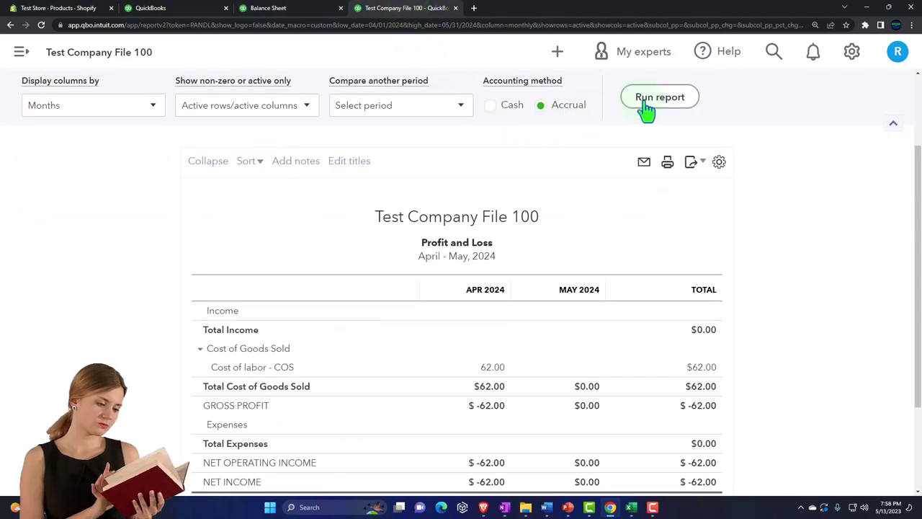
scroll(646, 108, down, 2)
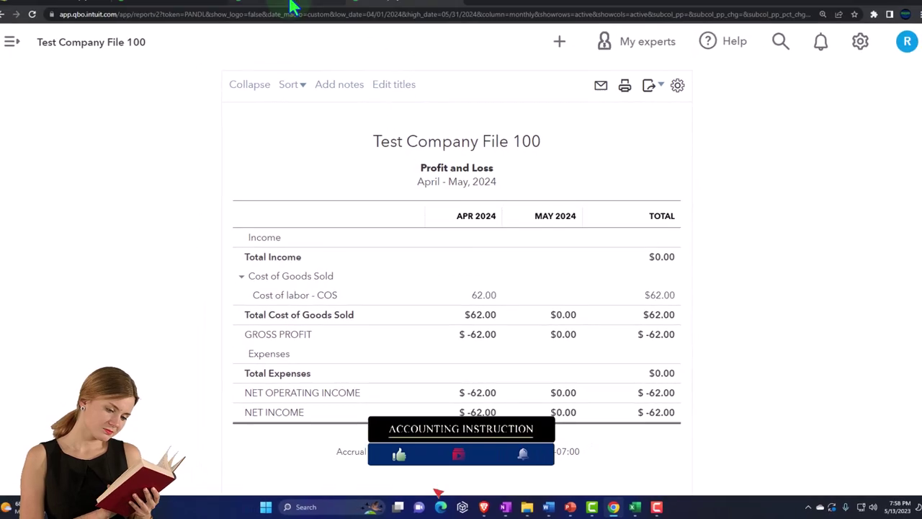
click(291, 6)
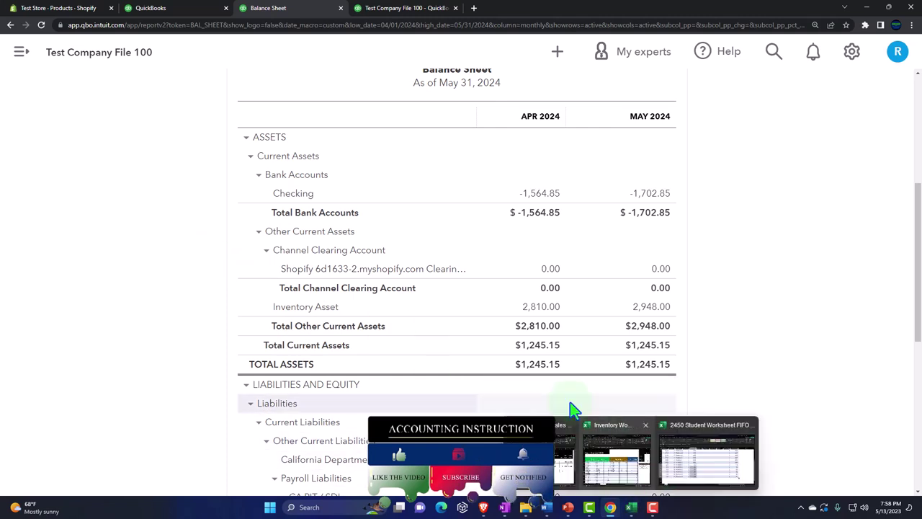
click(76, 9)
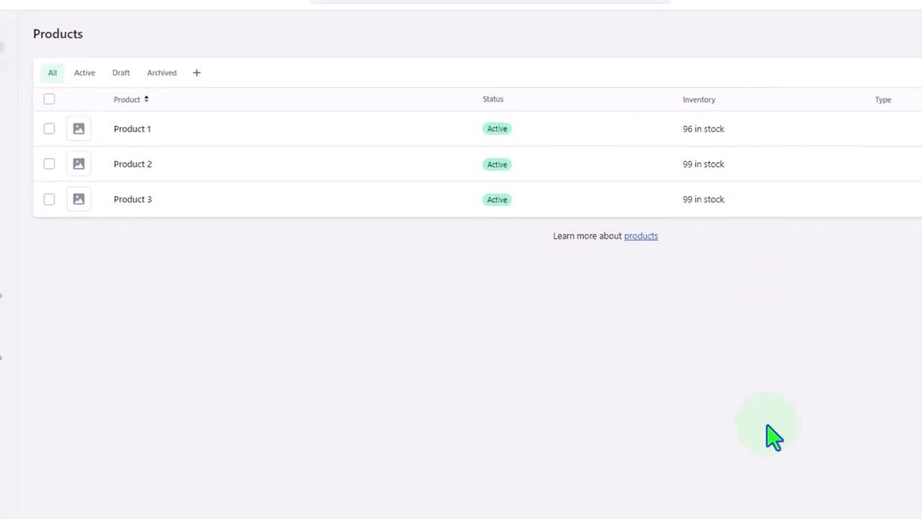
Switch to the Excel FIFO worksheet and enter the date 5/15 in A19, the first empty row below the table.
mouse_move(631, 507)
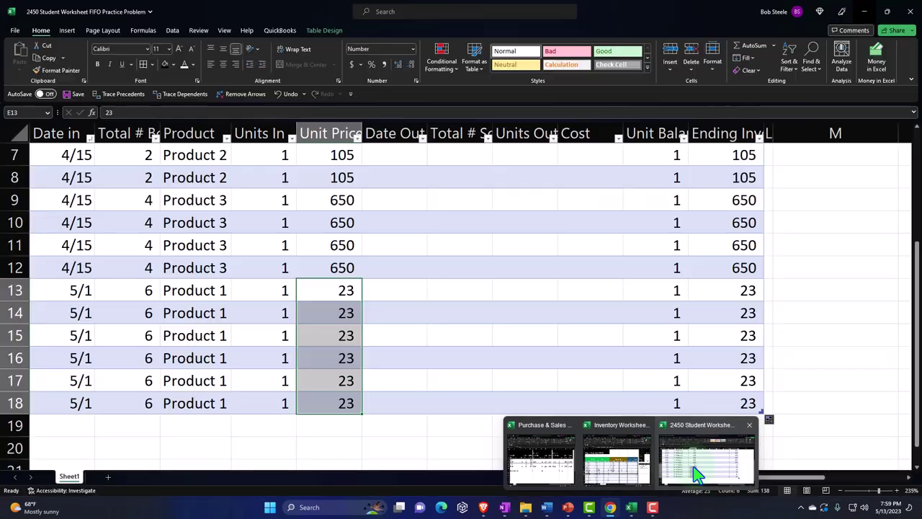
click(696, 473)
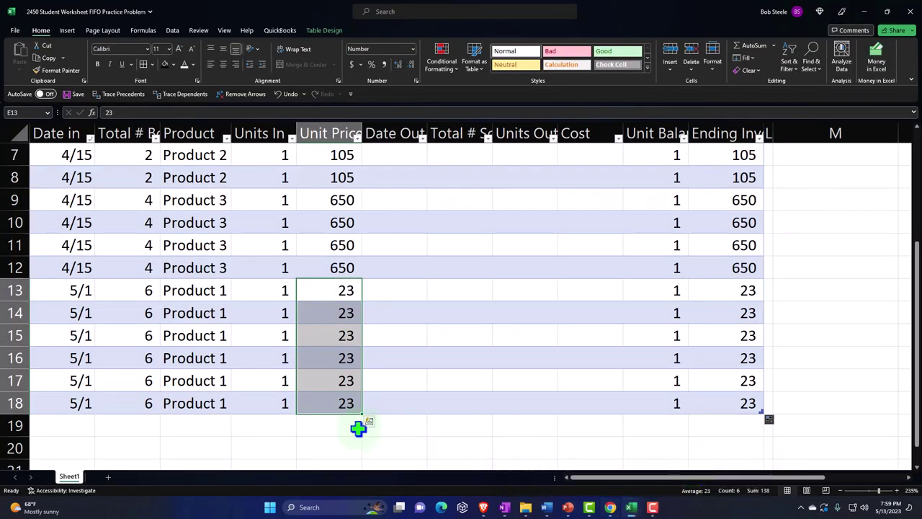
click(335, 429)
key(Left)
key(Left)
key(Left)
key(Left)
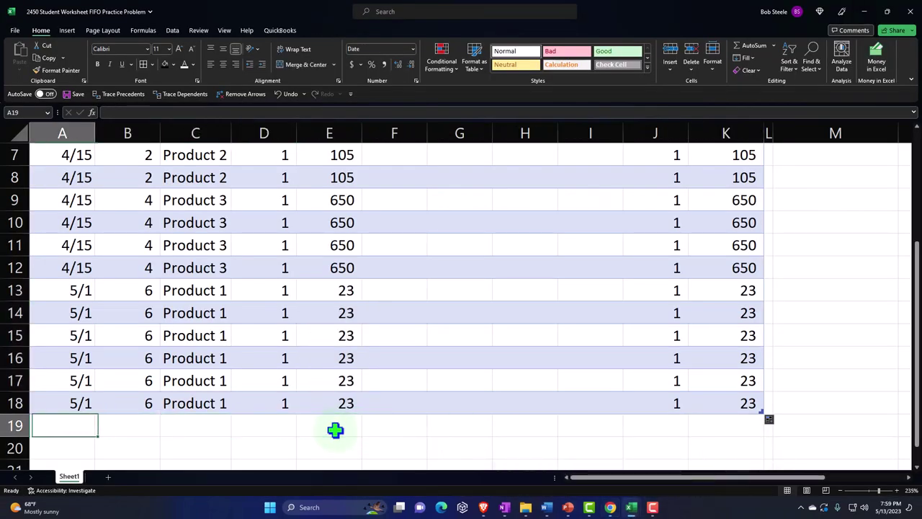
scroll(335, 430, down, 1)
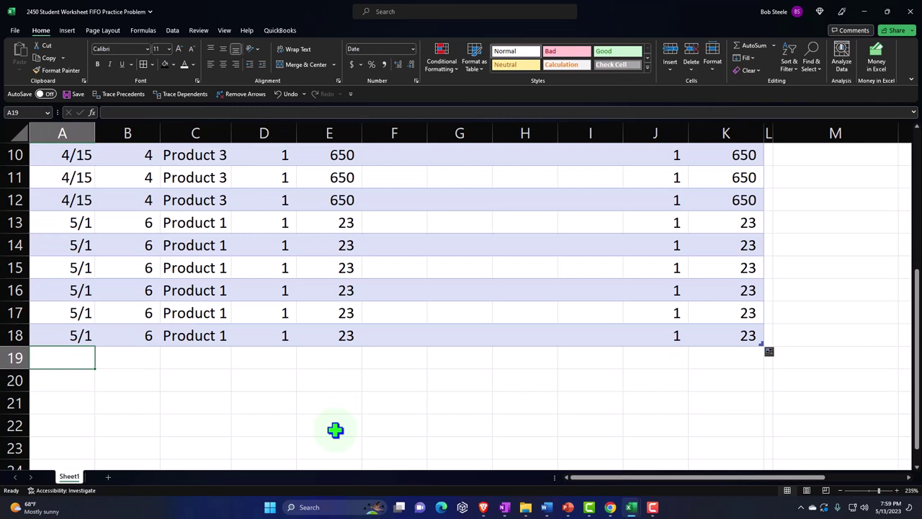
text(5/15)
key(Tab)
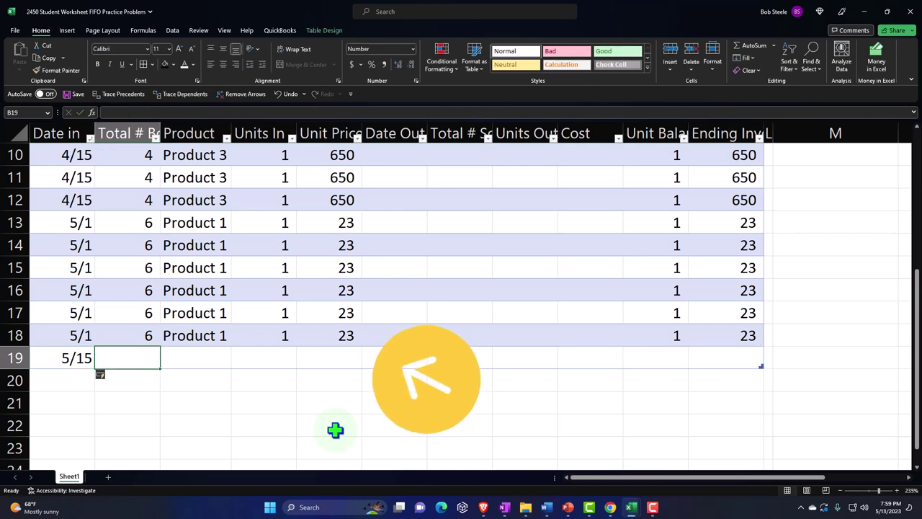
Enter 2 as the total number bought and Product 1 as the product in the 5/15 row.
text(2)
key(Tab)
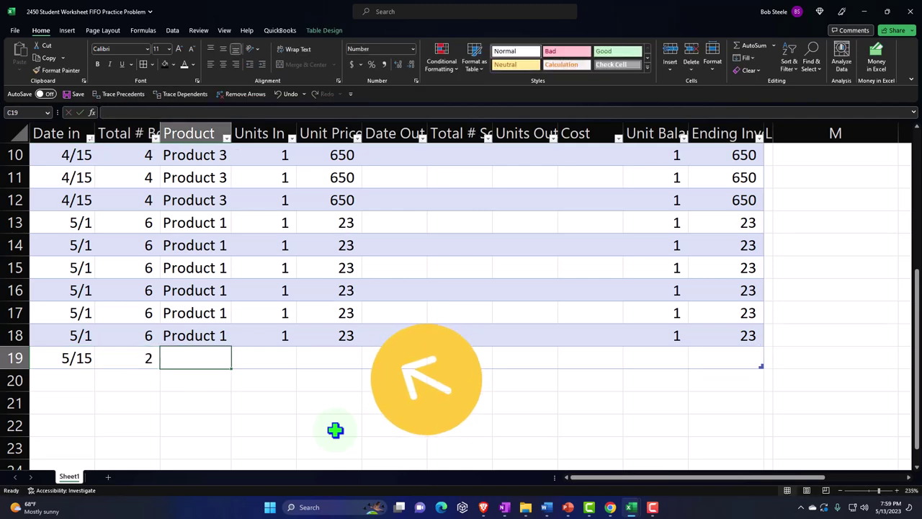
text(PR)
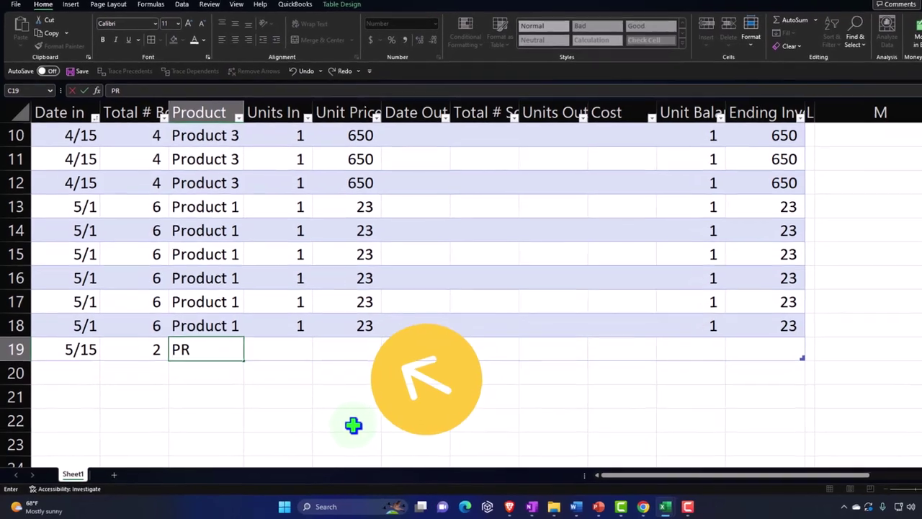
key(BackSpace)
text(roduct 1)
key(Tab)
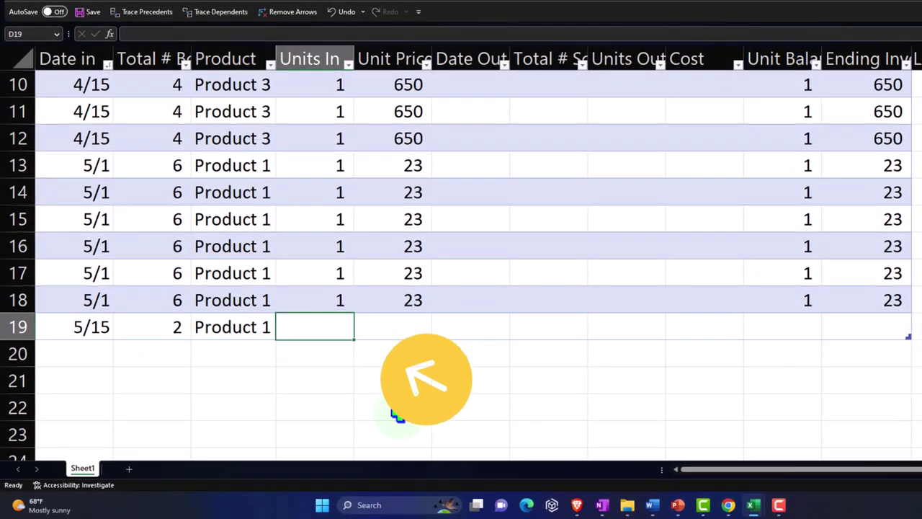
Enter 1 for Units In and 27 for Unit Price in the 5/15 Product 1 row.
text(1)
key(Tab)
text(27)
key(Return)
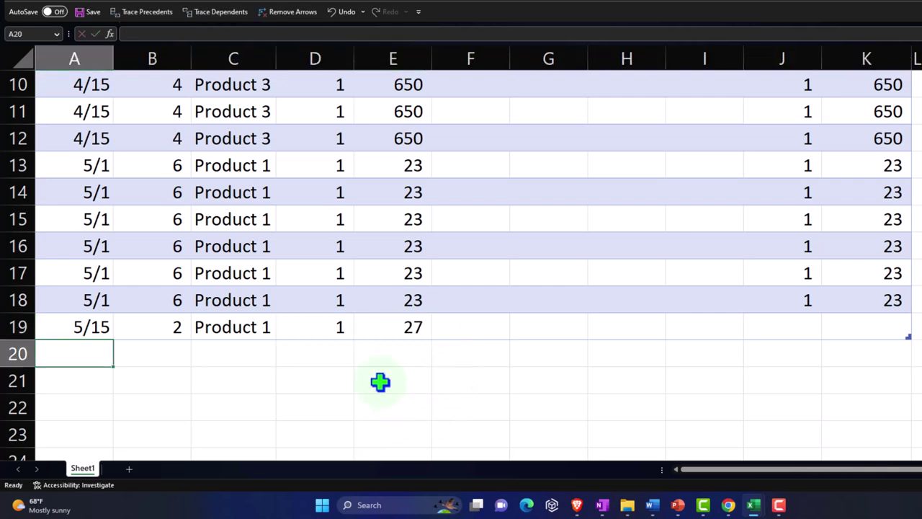
Copy the 5/15 Product 1 entry into row 20 and fill the Unit Balance and Ending Inventory formulas from row 18 through row 20.
drag(101, 328, 363, 328)
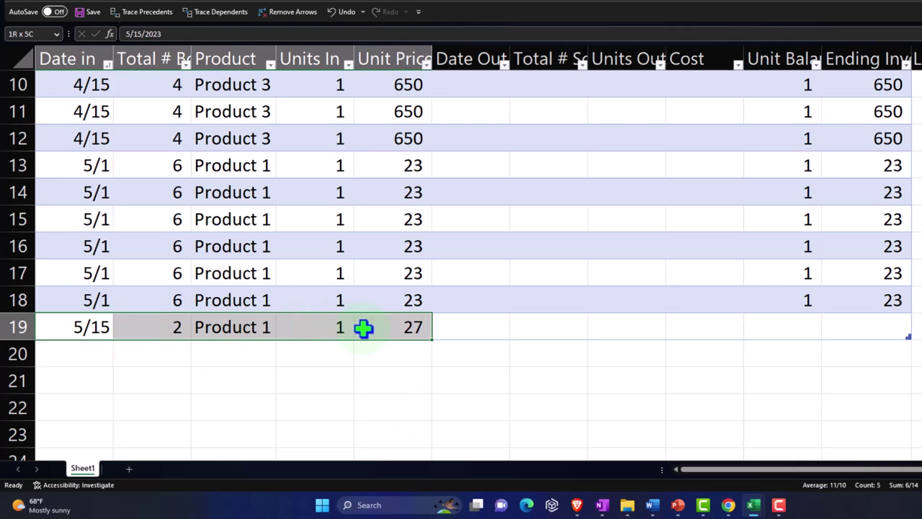
key(ctrl+c)
click(92, 354)
key(ctrl+v)
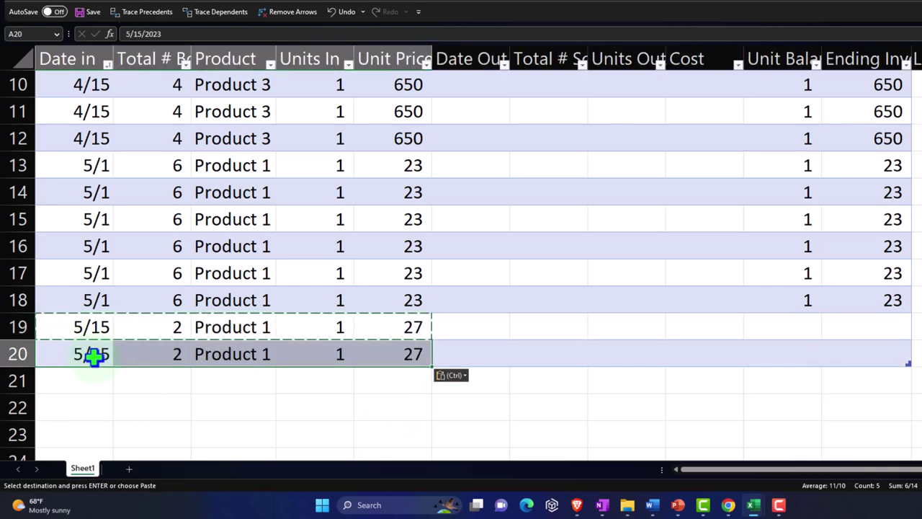
click(241, 405)
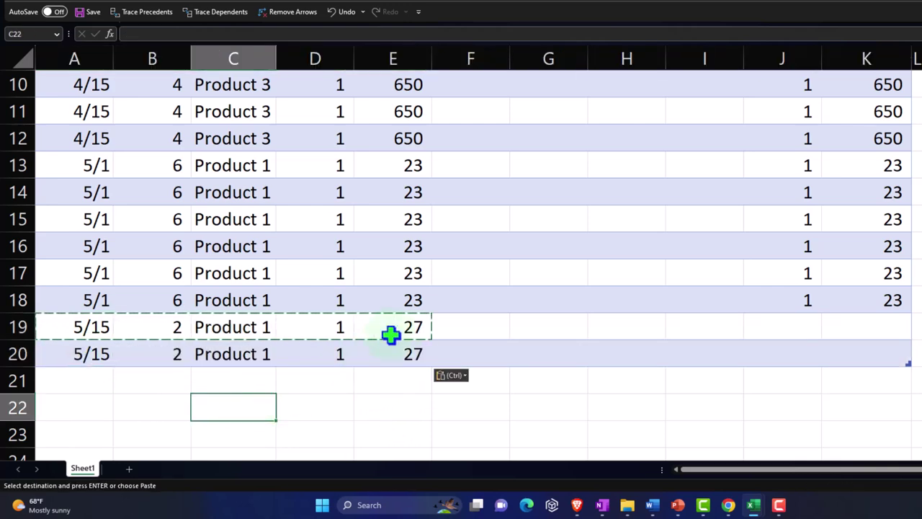
drag(393, 329, 393, 344)
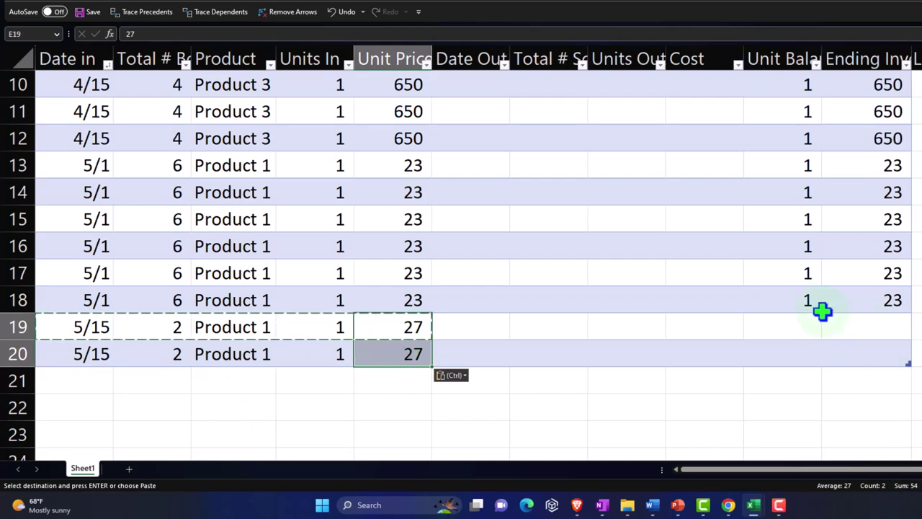
drag(785, 300, 842, 301)
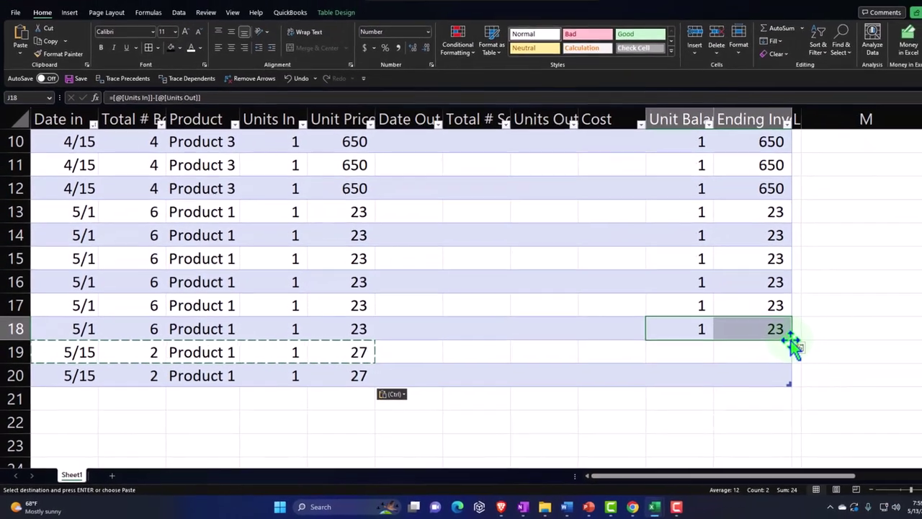
drag(792, 346, 793, 384)
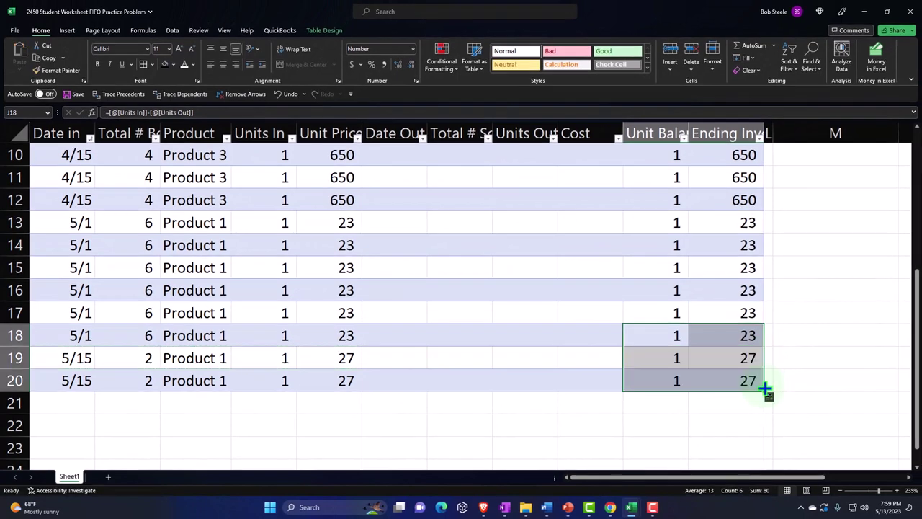
Start a new entry in row 21 with date 5/15, 3 as the total number bought, and Product 2 as the product.
click(76, 400)
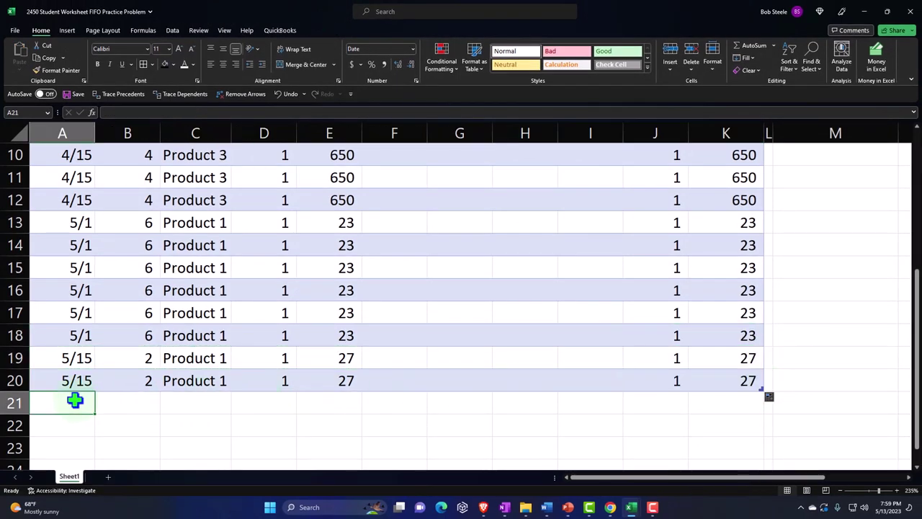
text(5/15)
key(Tab)
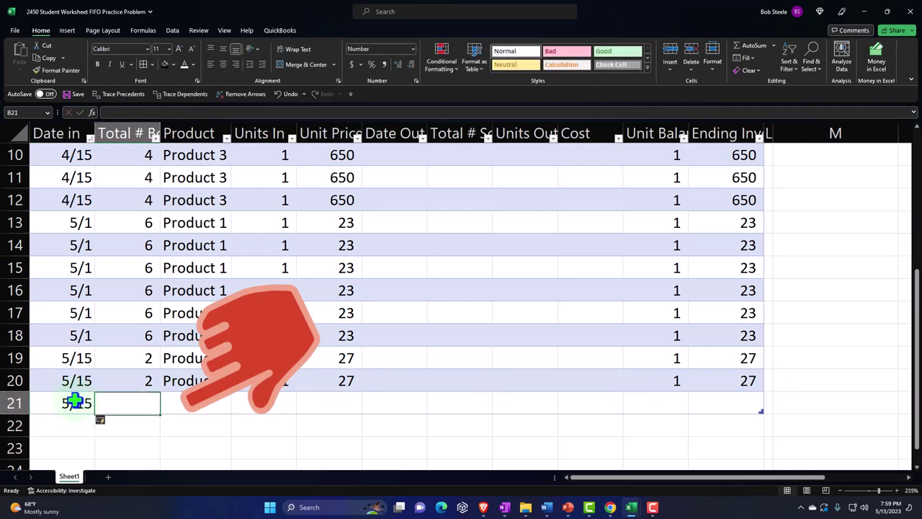
text(3)
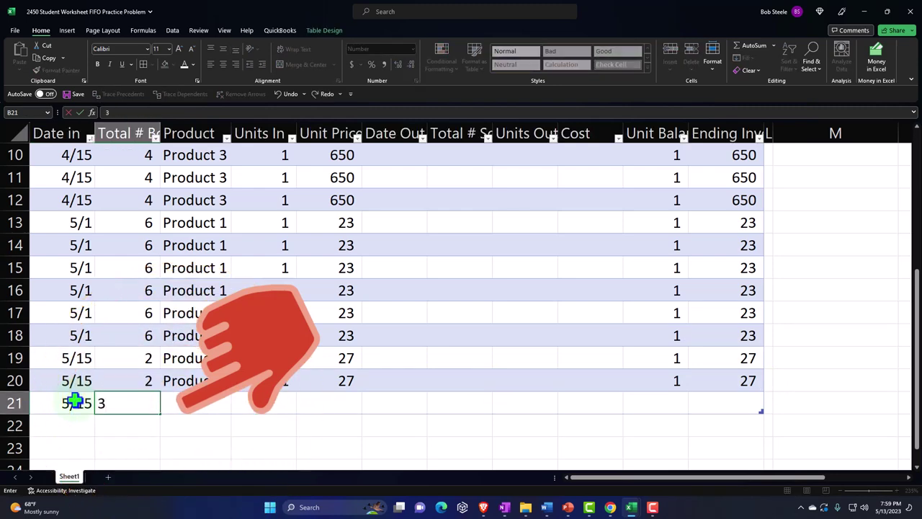
key(Return)
key(Up)
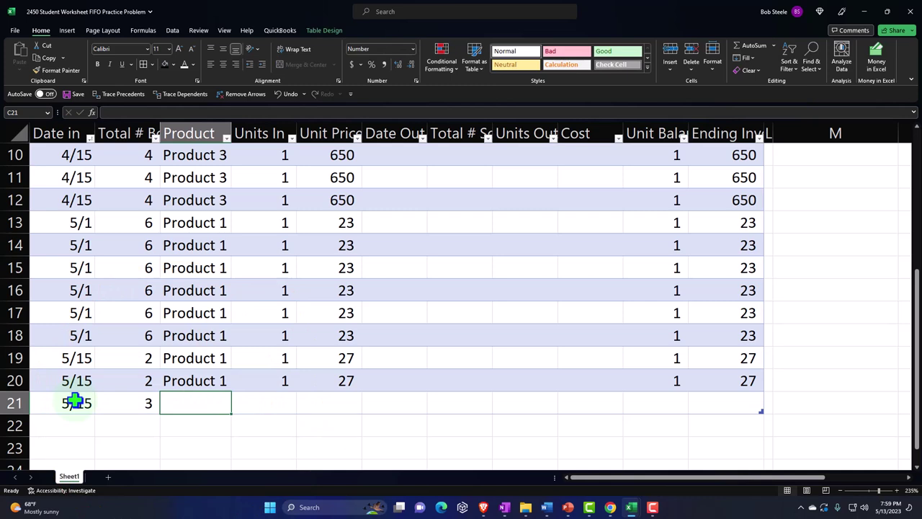
text(Pr)
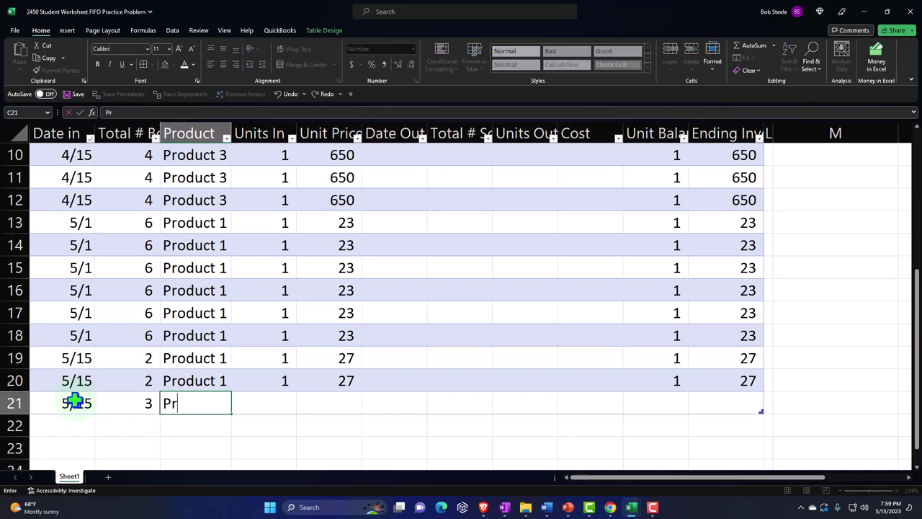
text(oduct 2)
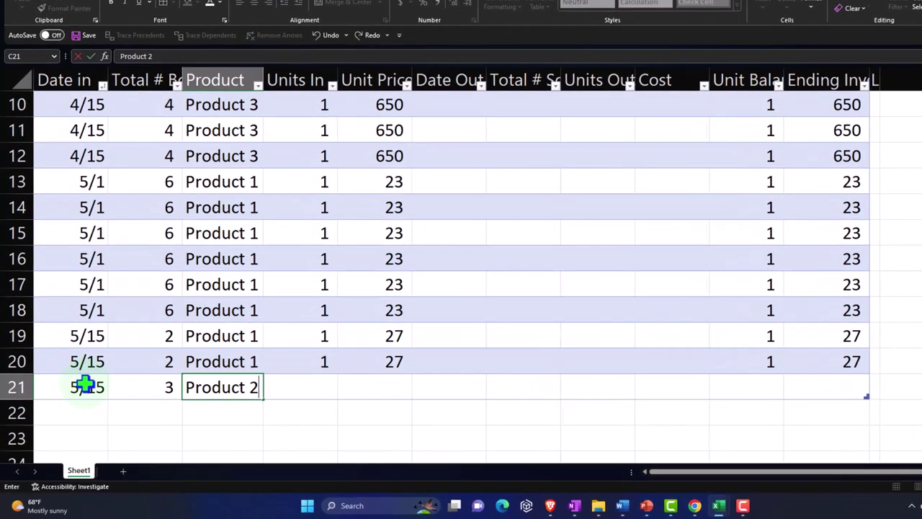
key(Tab)
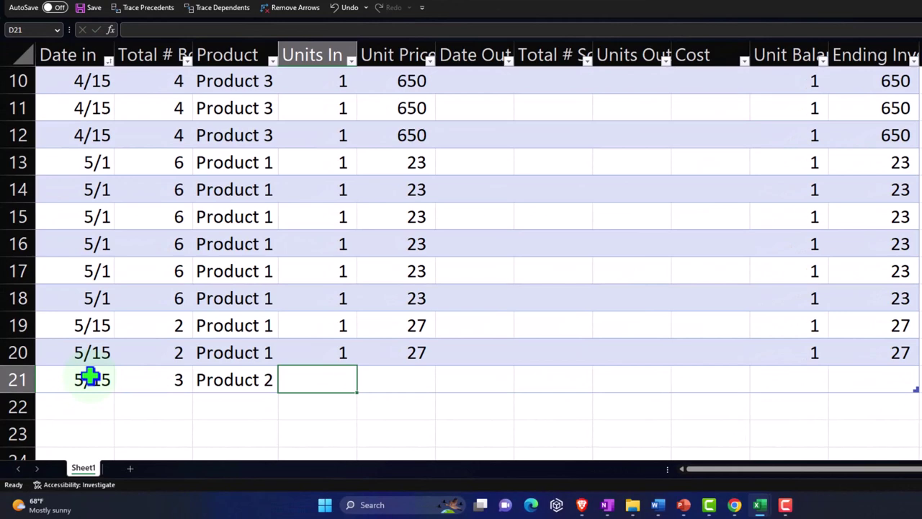
Enter 3 for Units In and 111 for Unit Price in the 5/15 Product 2 row, and compare with earlier Product 2 prices.
text(3)
key(Tab)
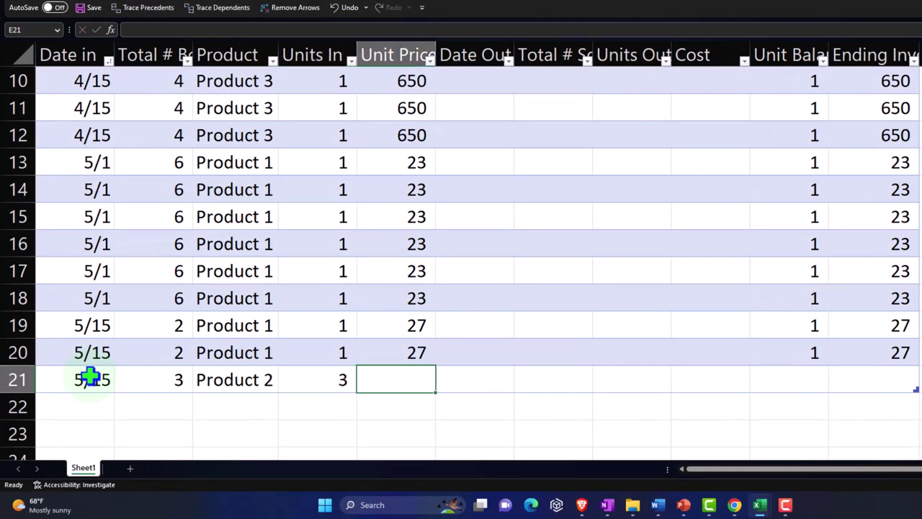
text(111)
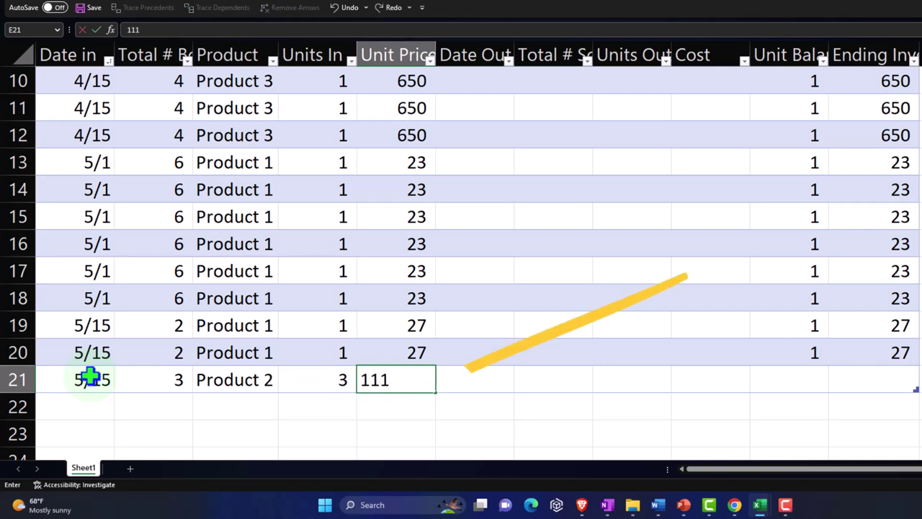
key(Return)
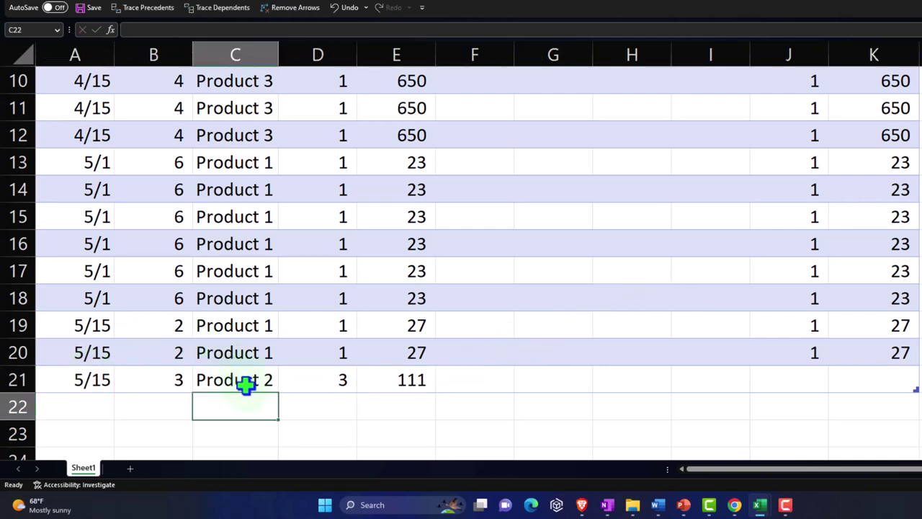
scroll(247, 388, up, 1)
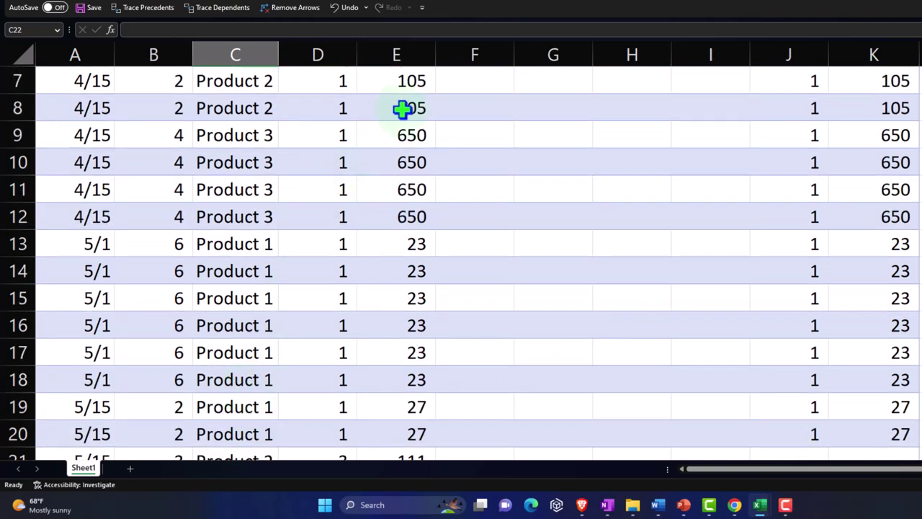
scroll(402, 109, down, 1)
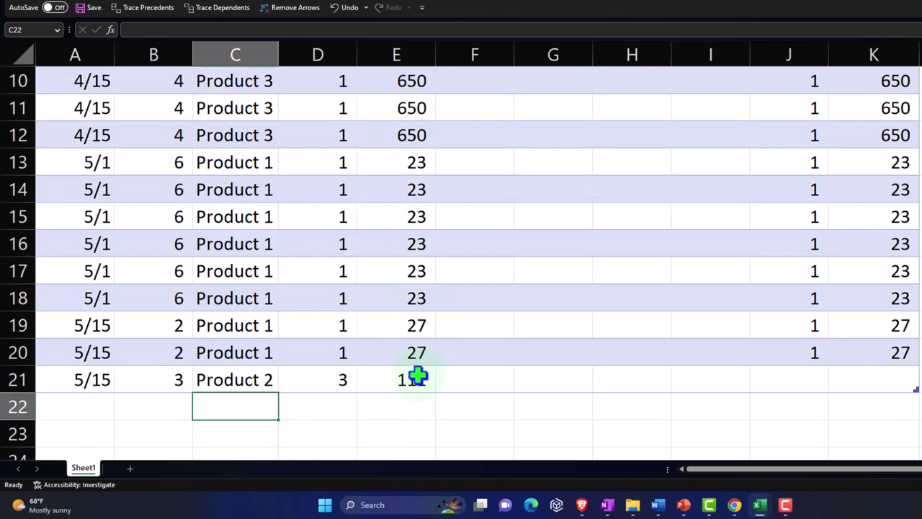
Copy the 5/15 Product 2 entry into rows 22 and 23, and fill the Unit Balance and Ending Inventory formulas through row 23.
drag(84, 380, 380, 380)
key(ctrl+c)
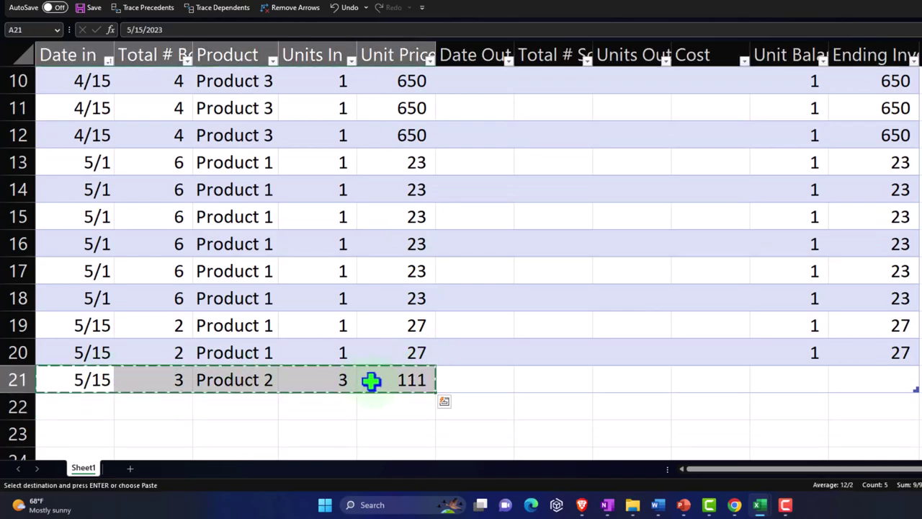
scroll(208, 382, down, 1)
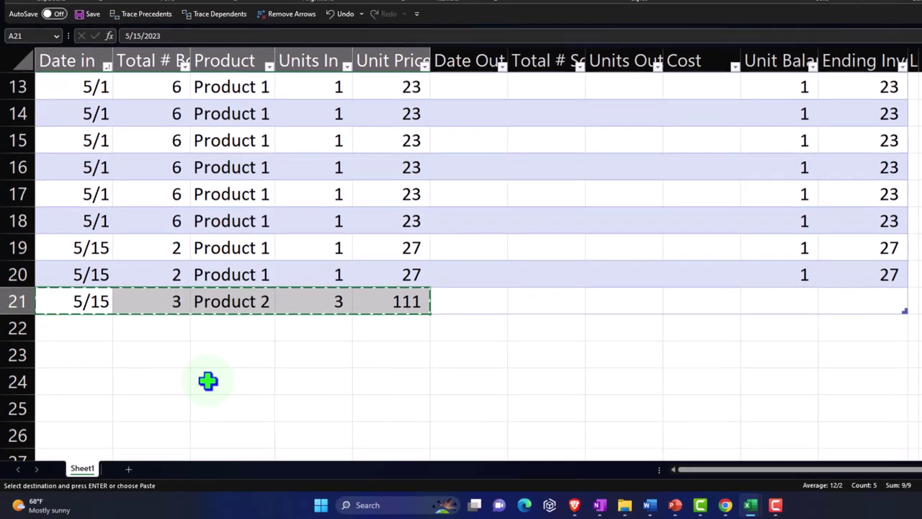
drag(72, 328, 72, 347)
key(ctrl+v)
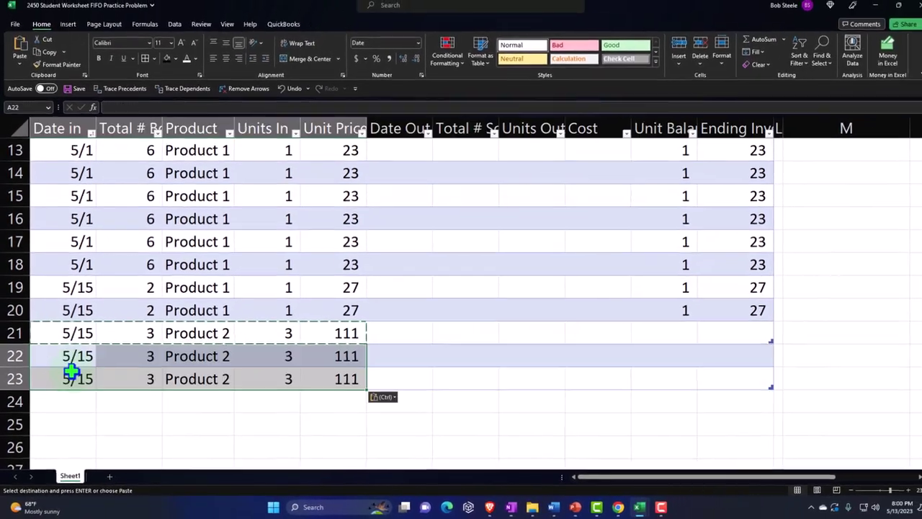
drag(325, 333, 323, 374)
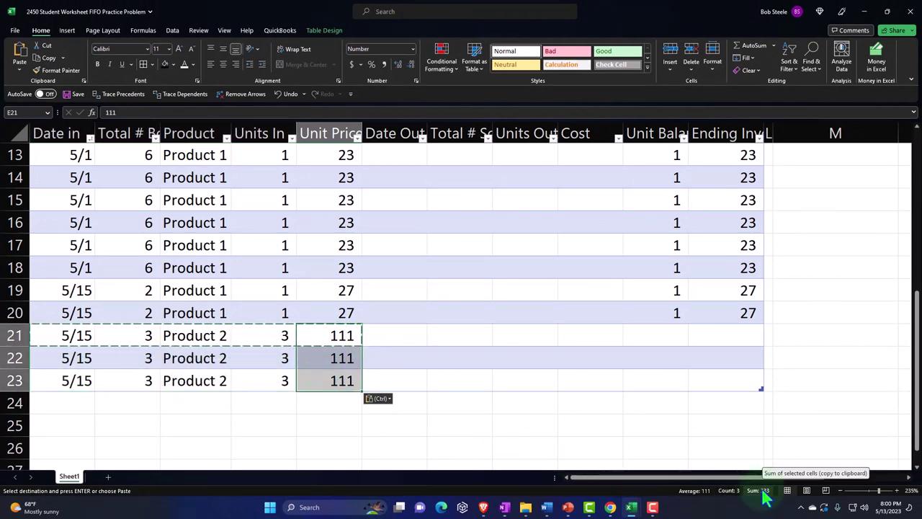
drag(675, 321, 763, 390)
Start a new entry in row 24 with date 5/15, 3 as the total number bought, and Product 3 as the product.
click(78, 403)
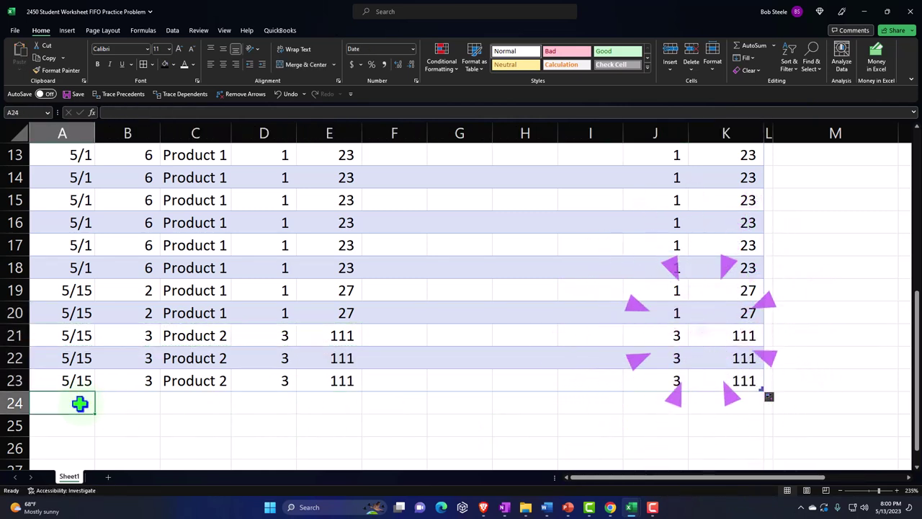
text(5/1)
key(Tab)
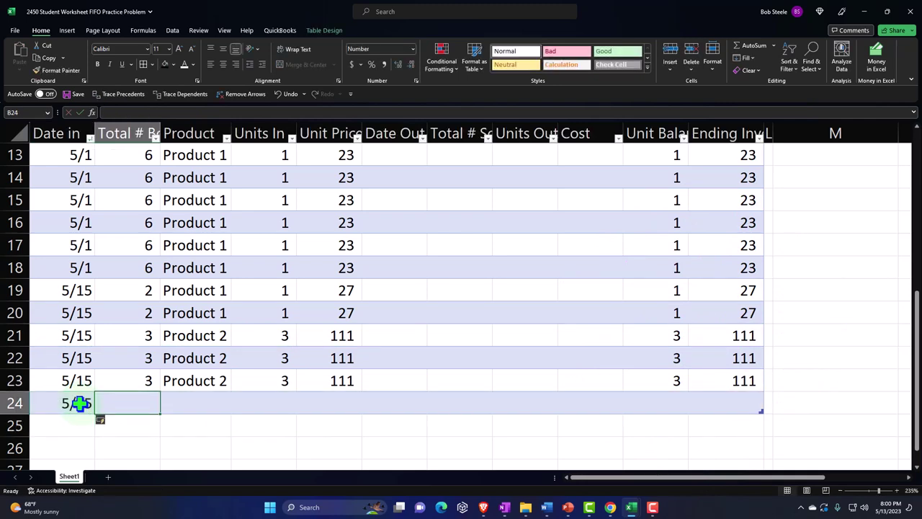
text(3)
key(Return)
text(Pr)
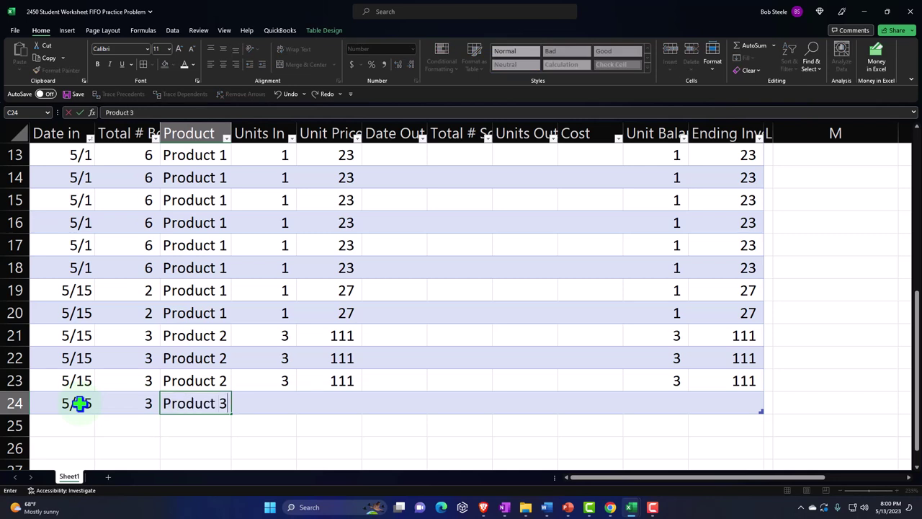
text(oduct 3)
key(Return)
key(Up)
key(Right)
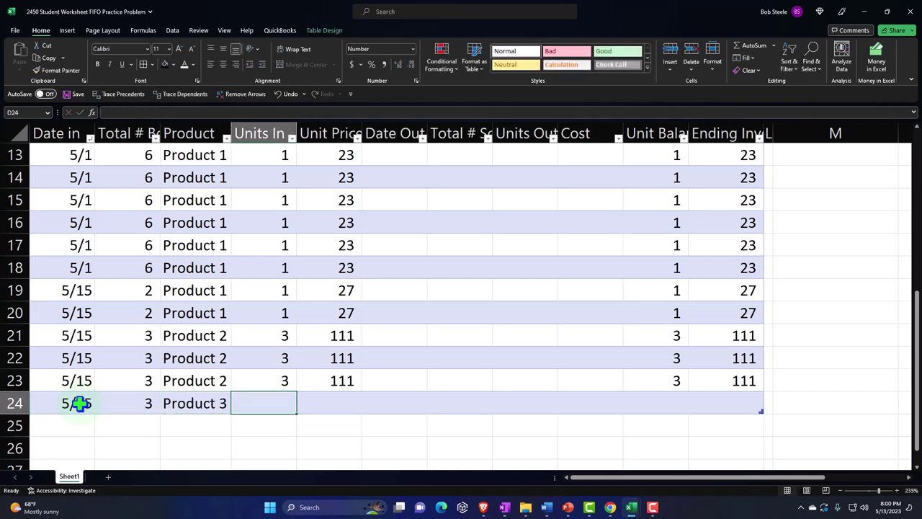
text(675)
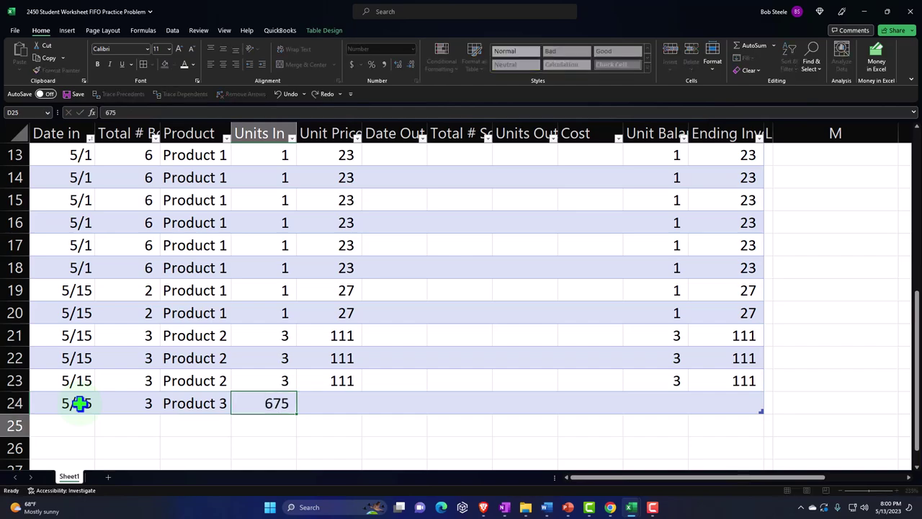
key(Return)
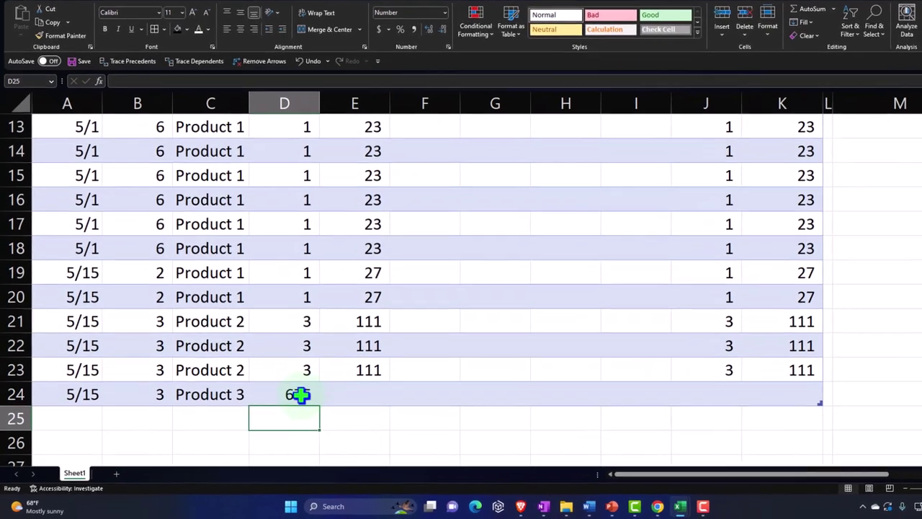
click(281, 403)
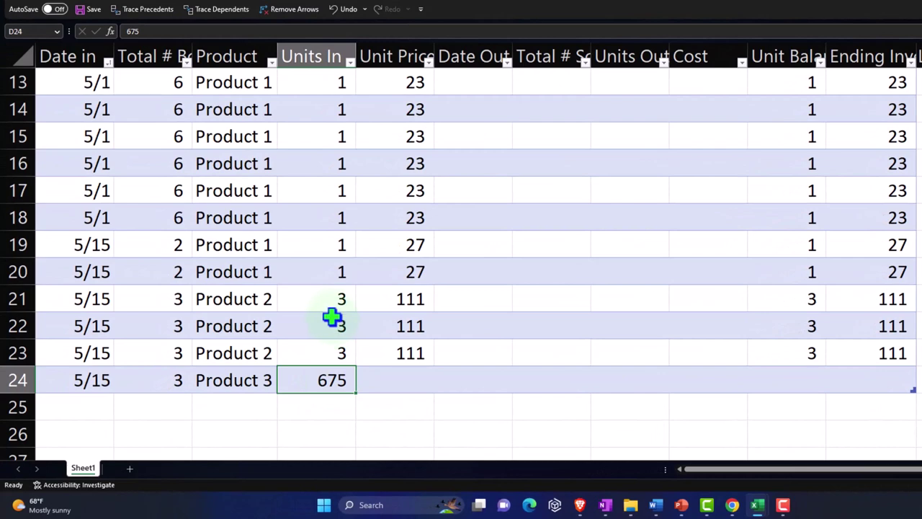
Set Units In to 1 in each of the three 5/15 Product 2 rows, D21 to D23.
click(321, 302)
text(1)
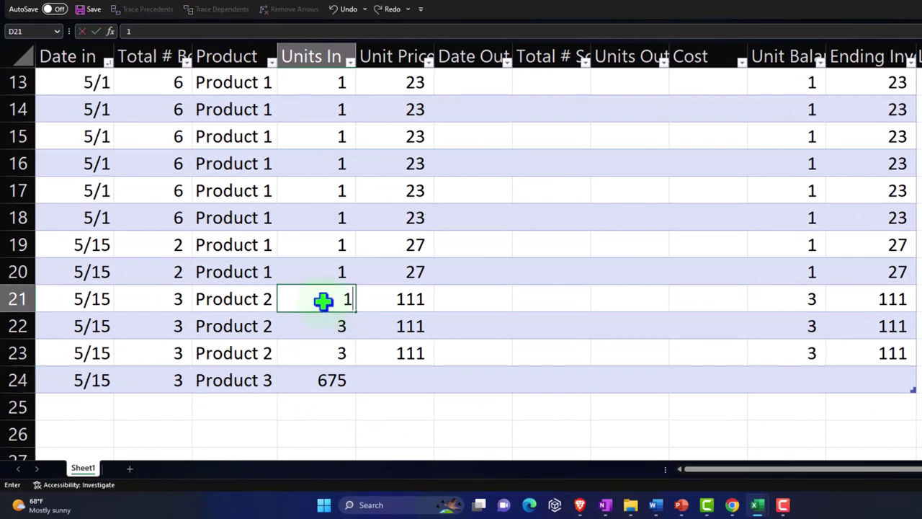
key(Return)
text(1)
key(Return)
text(1)
key(Return)
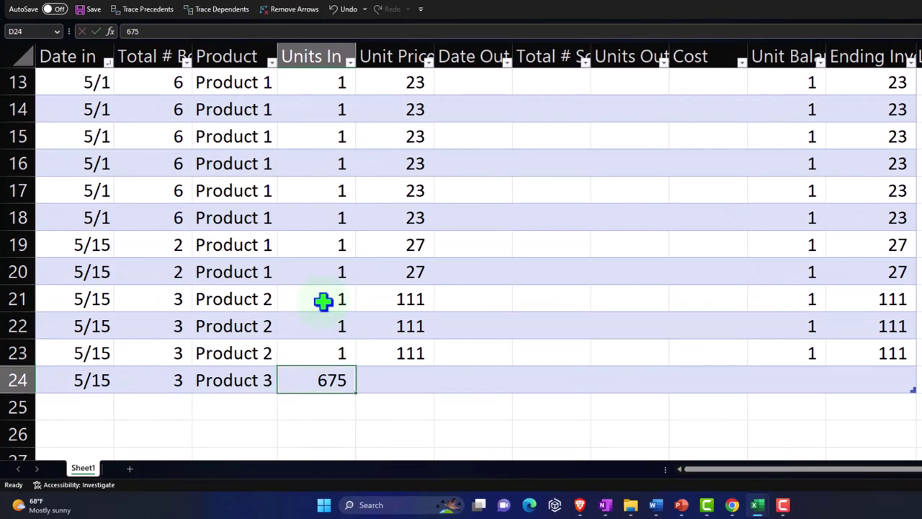
Set Units In to 1 and Unit Price to 675 in the 5/15 Product 3 row.
text(1)
key(Return)
key(Up)
key(Right)
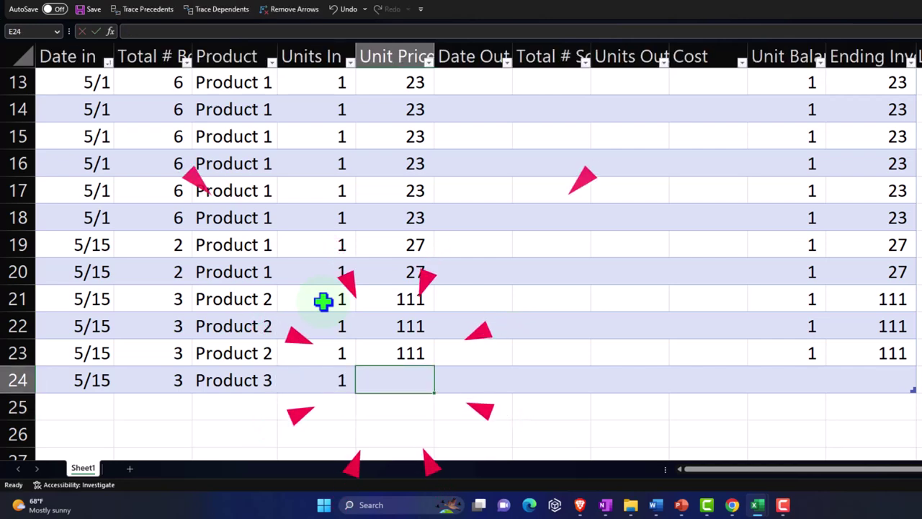
text(675)
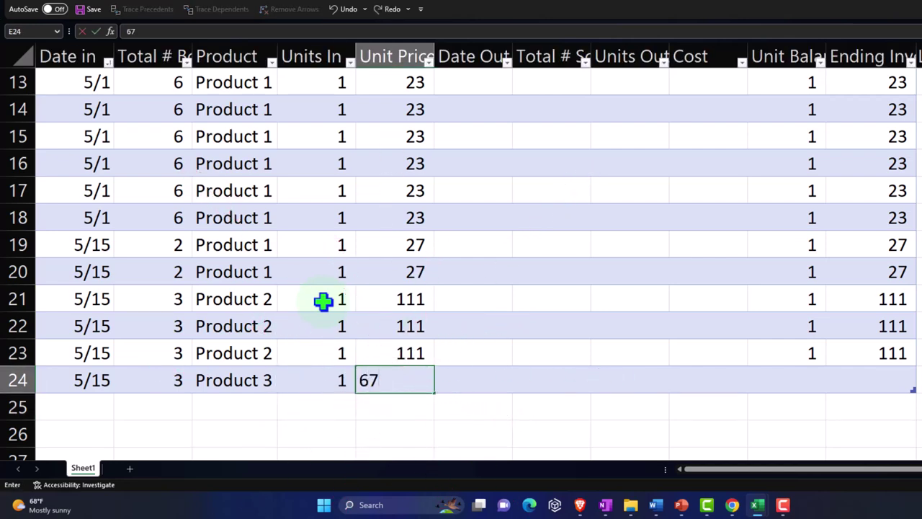
key(Return)
scroll(326, 301, up, 2)
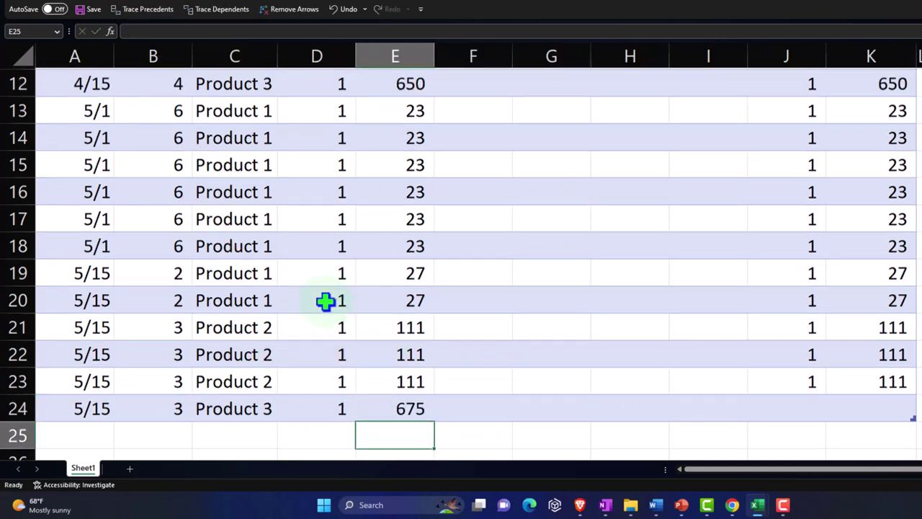
scroll(405, 217, down, 3)
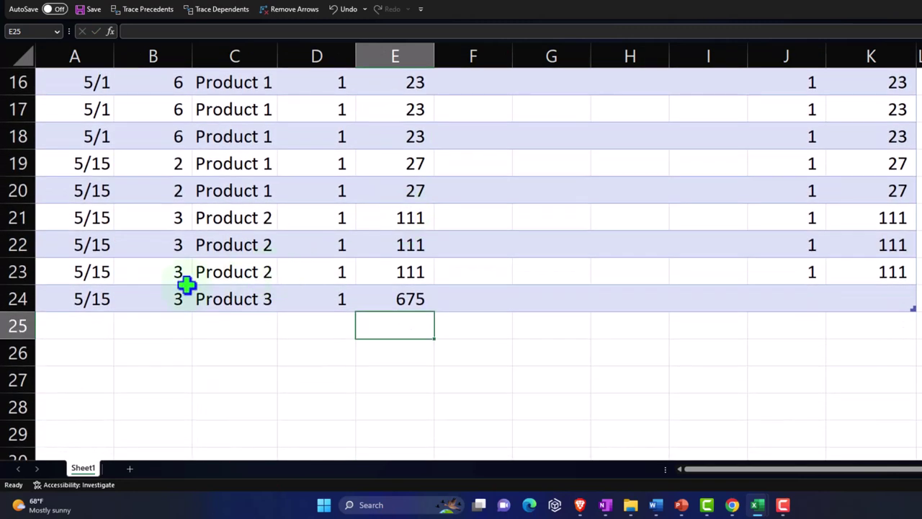
Copy the 5/15 Product 3 entry into rows 25 and 26, and fill the Unit Balance and Ending Inventory formulas through row 26.
drag(88, 298, 360, 298)
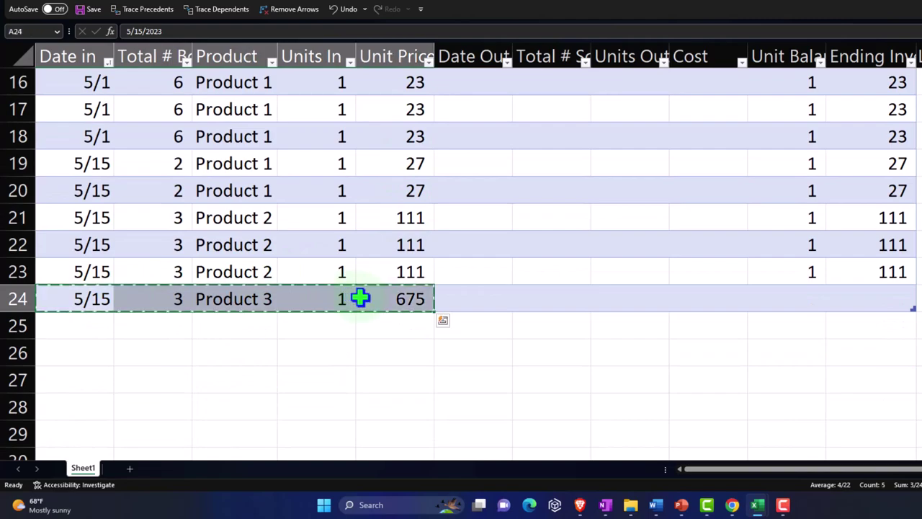
key(ctrl+c)
drag(96, 325, 96, 352)
key(ctrl+v)
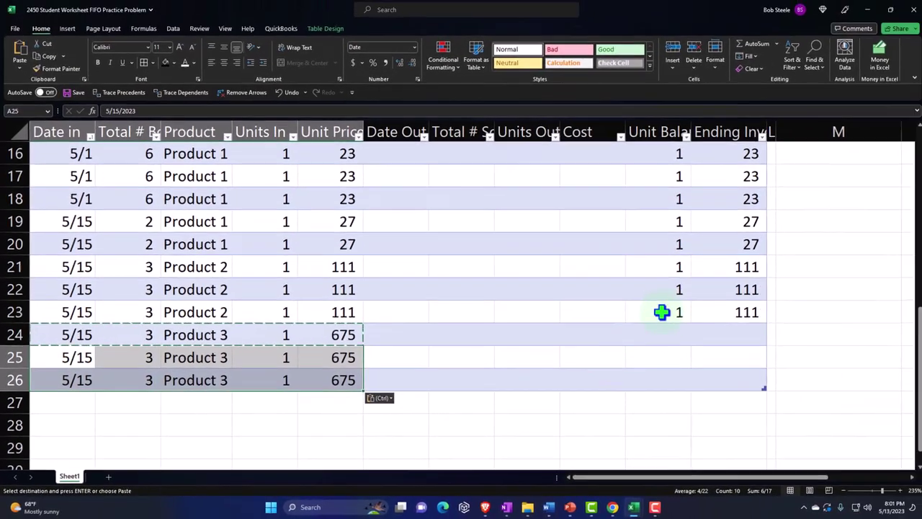
drag(744, 284, 831, 288)
drag(766, 327, 762, 385)
click(497, 422)
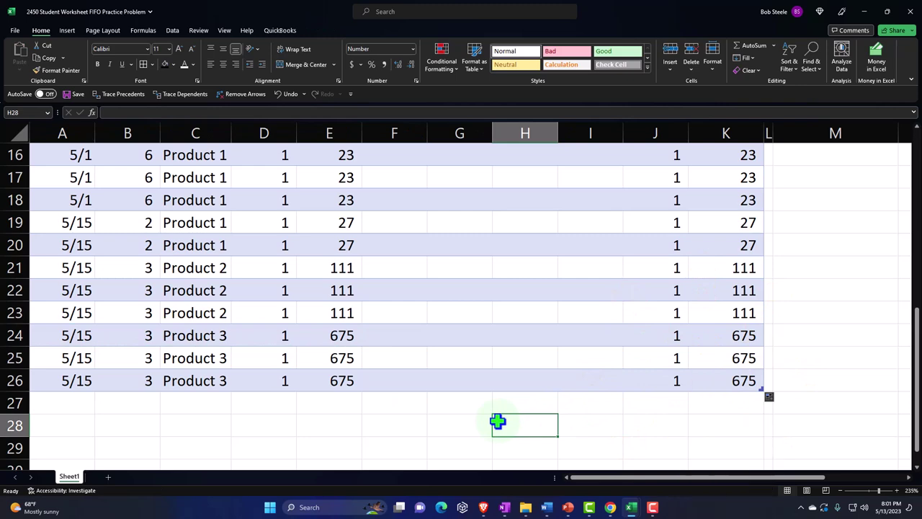
Review the recorded inventory rows and check the sum of the 5/15 unit prices in E19 to E26, including the Product 3 portion.
scroll(409, 397, up, 1)
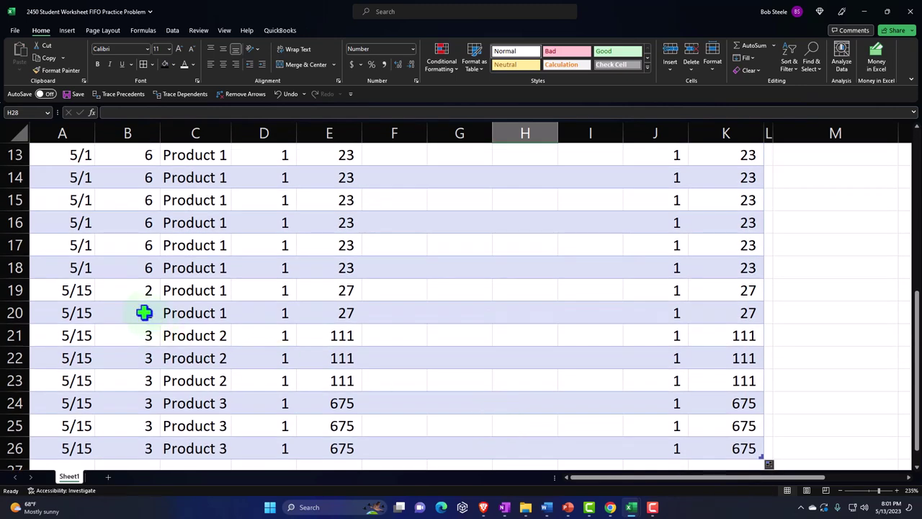
scroll(144, 311, up, 1)
scroll(144, 311, up, 3)
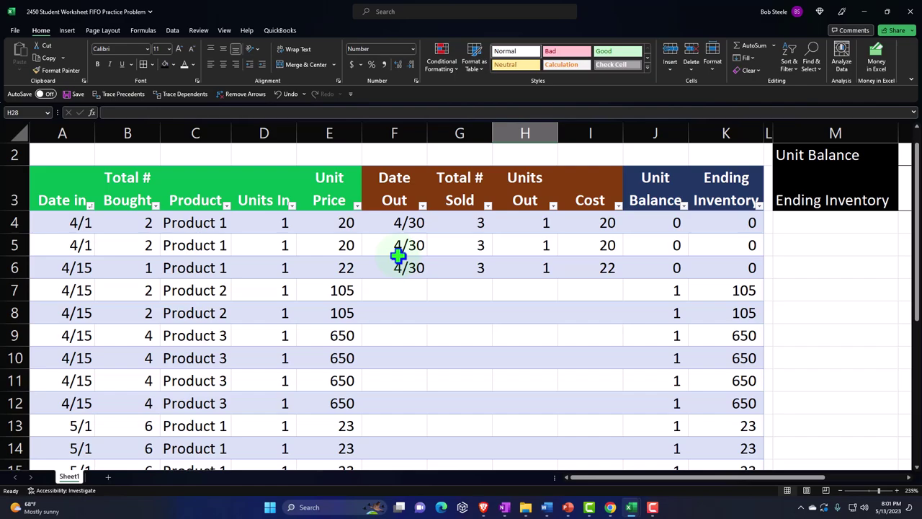
scroll(376, 288, down, 6)
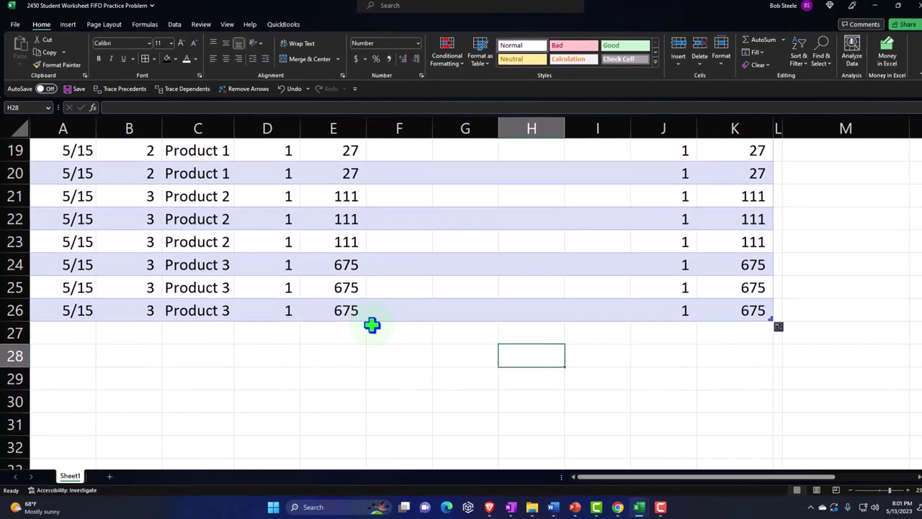
scroll(371, 324, up, 2)
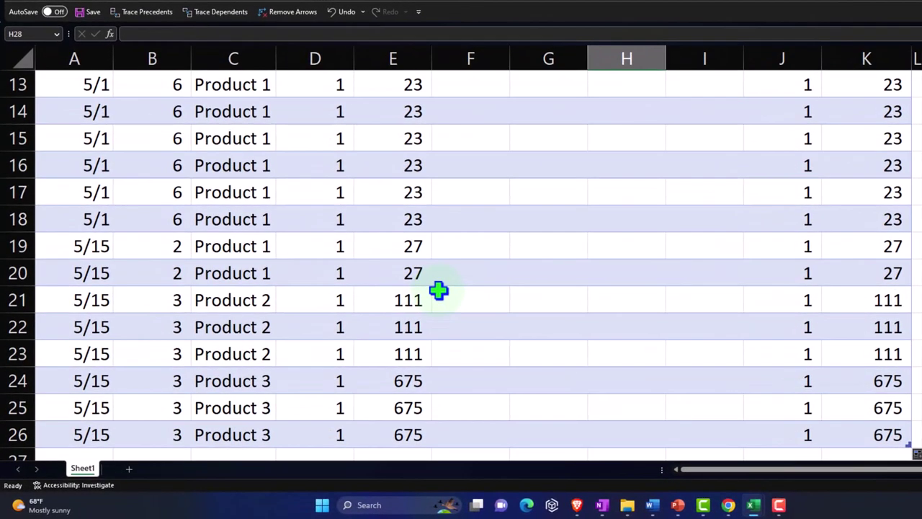
scroll(405, 281, down, 1)
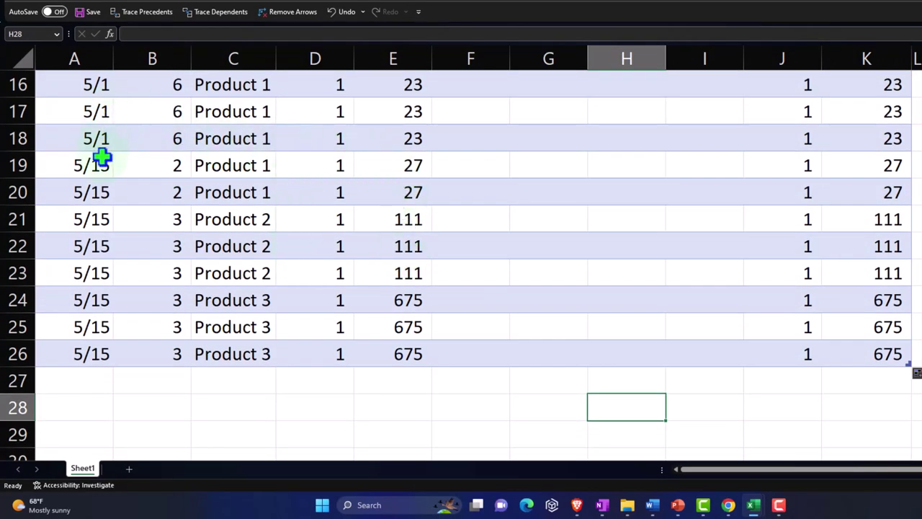
drag(382, 166, 389, 351)
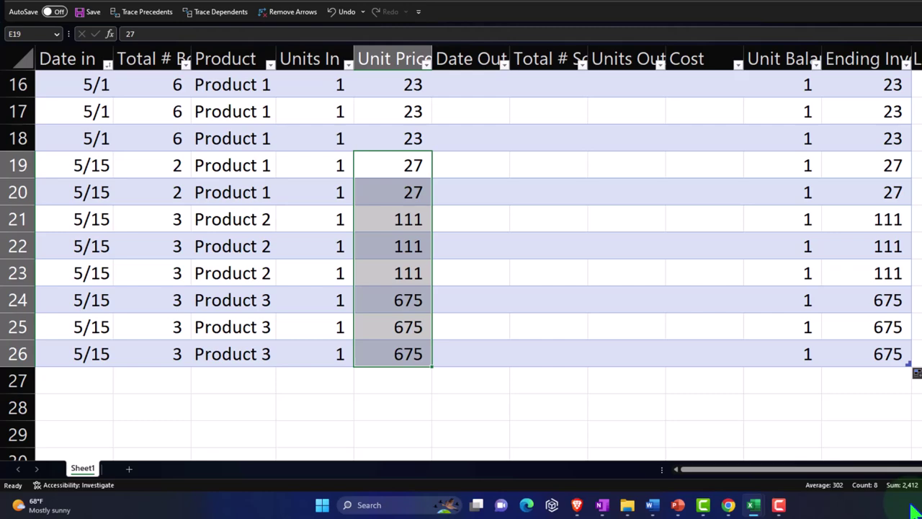
drag(404, 300, 404, 348)
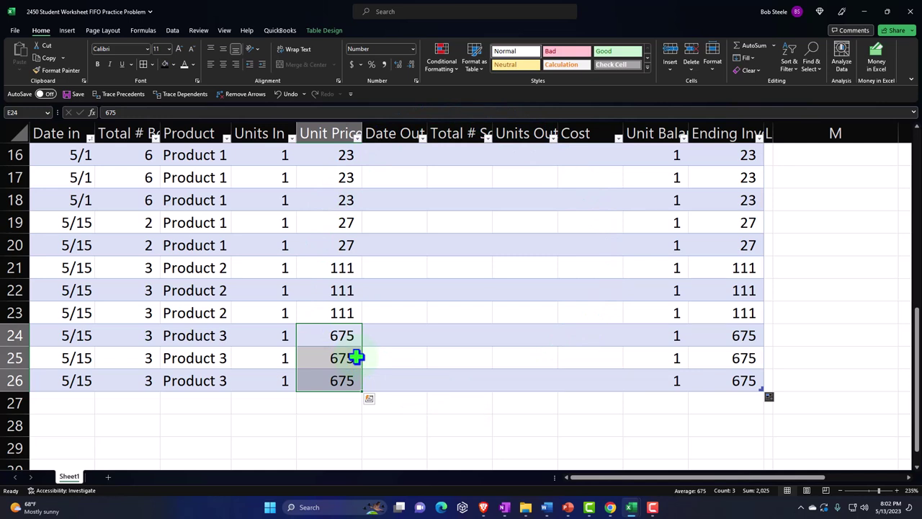
drag(330, 221, 306, 376)
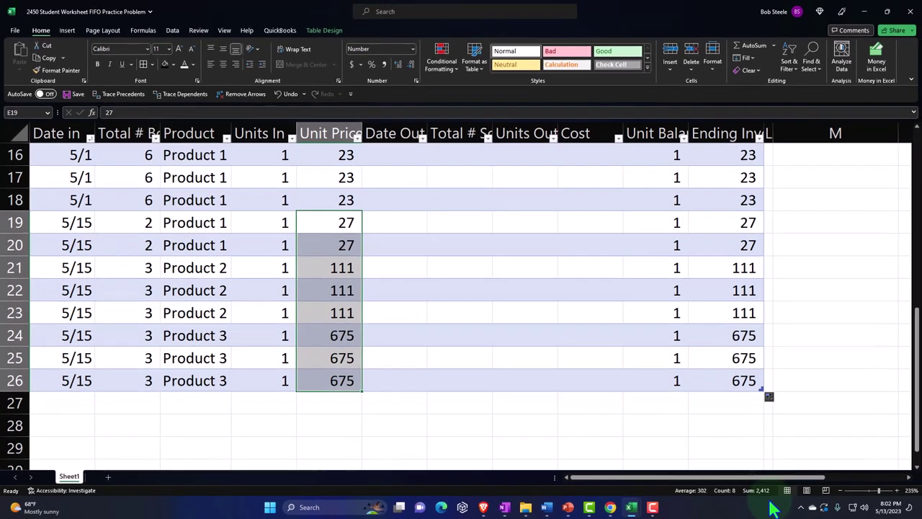
Switch to QuickBooks Online in Chrome and start a new expense with Vendor 1 as the payee.
click(610, 507)
click(167, 9)
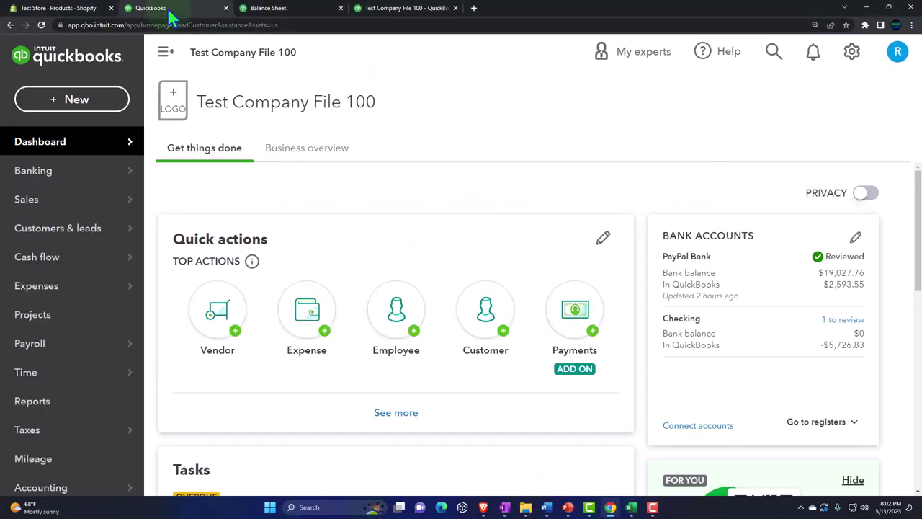
click(104, 105)
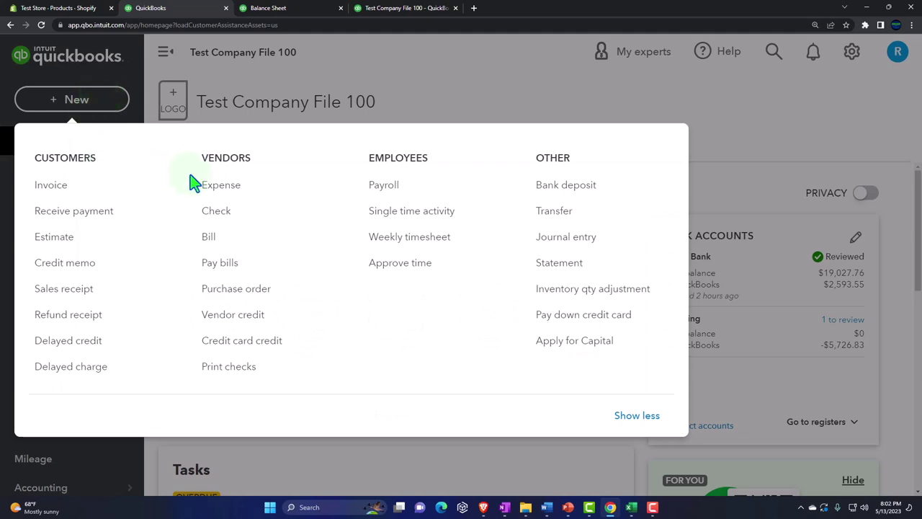
click(216, 186)
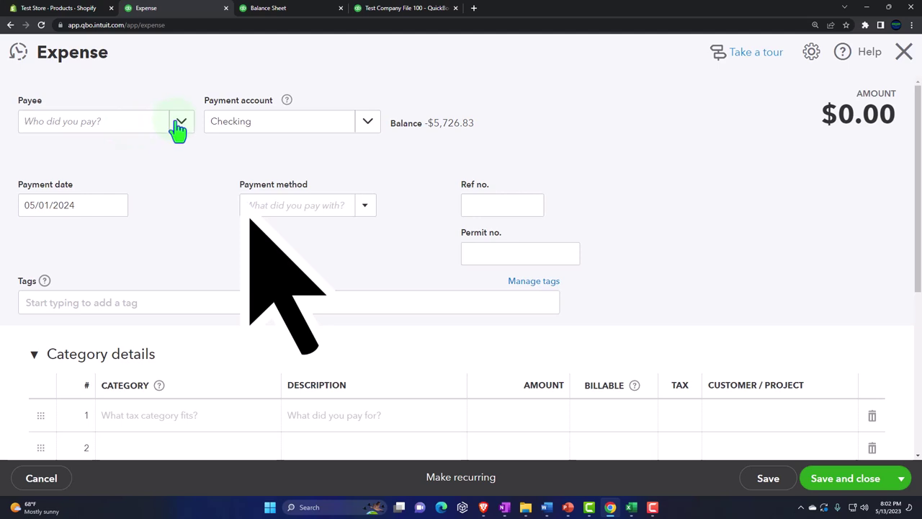
click(178, 128)
click(107, 211)
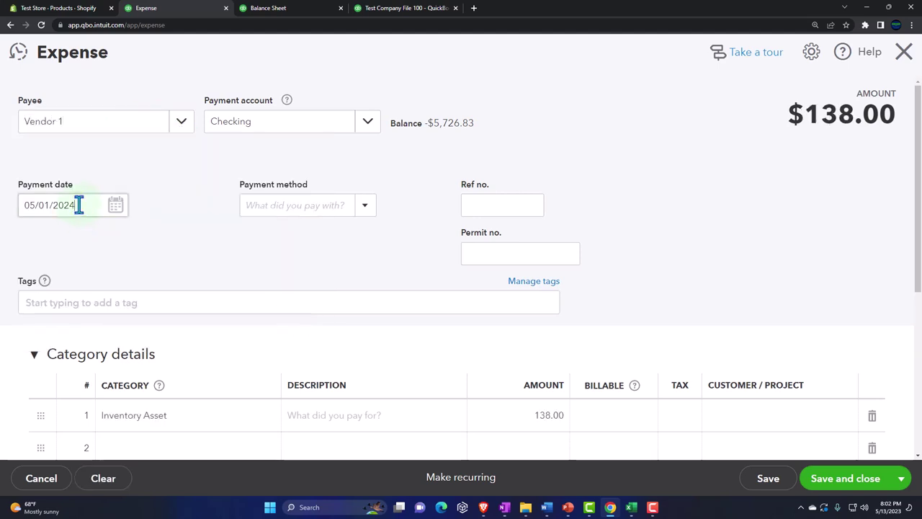
Set the expense's payment date to 05/15/2024.
triple_click(79, 204)
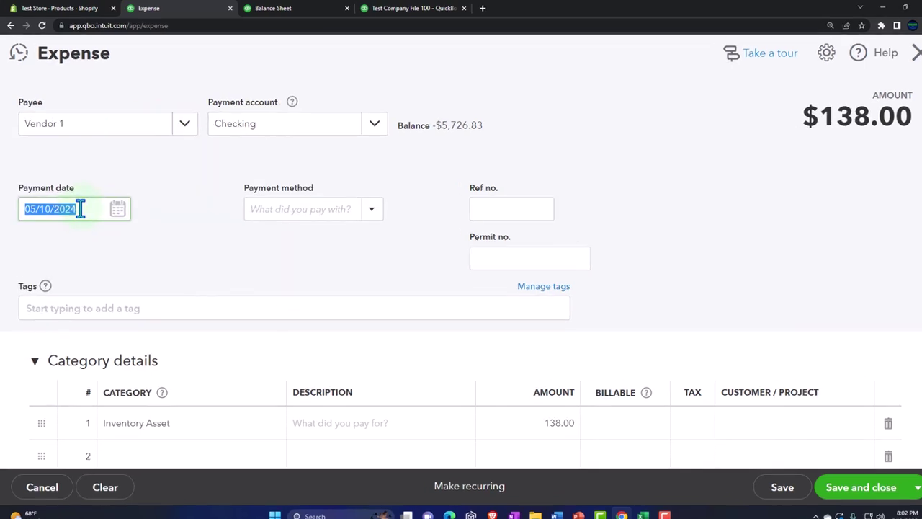
text(05/15/2024)
key(Tab)
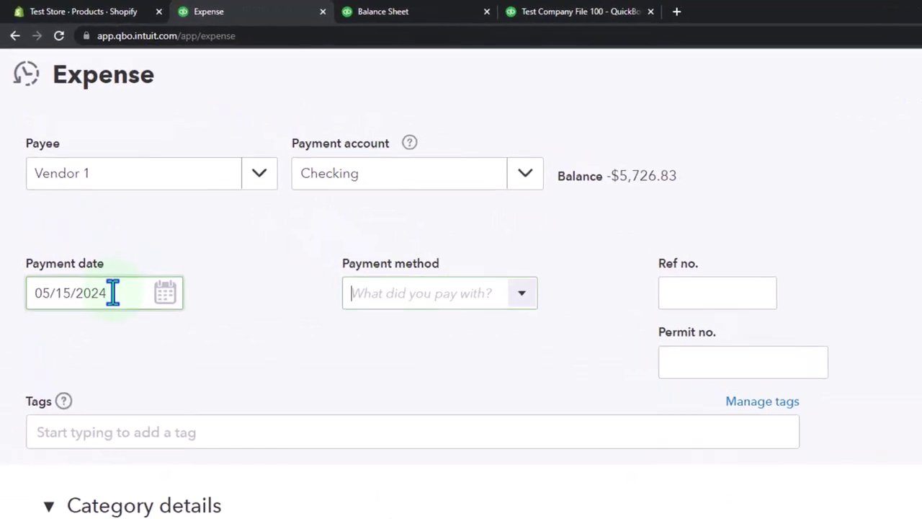
key(Tab)
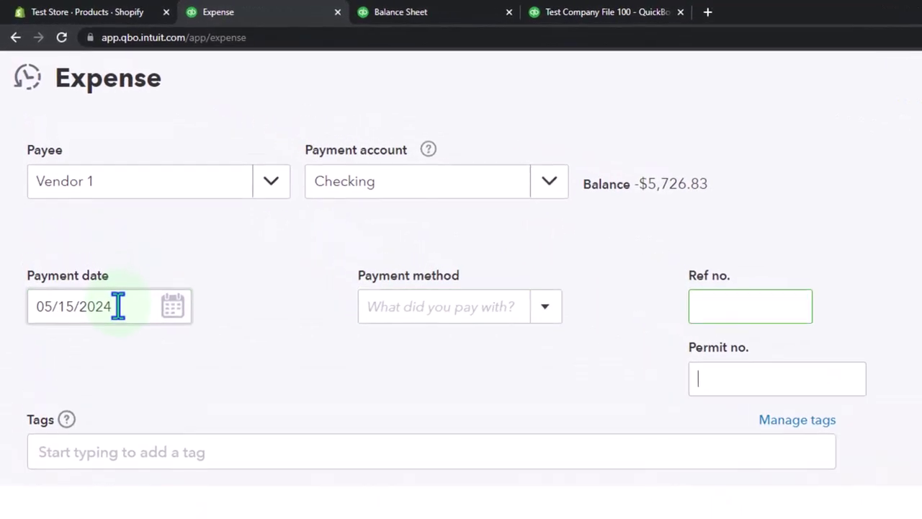
key(Tab)
Set the Inventory Asset line's amount to 2,412.00, matching the worksheet's 5/15 total, and save and close the expense.
key(ctrl+minus)
scroll(291, 324, down, 1)
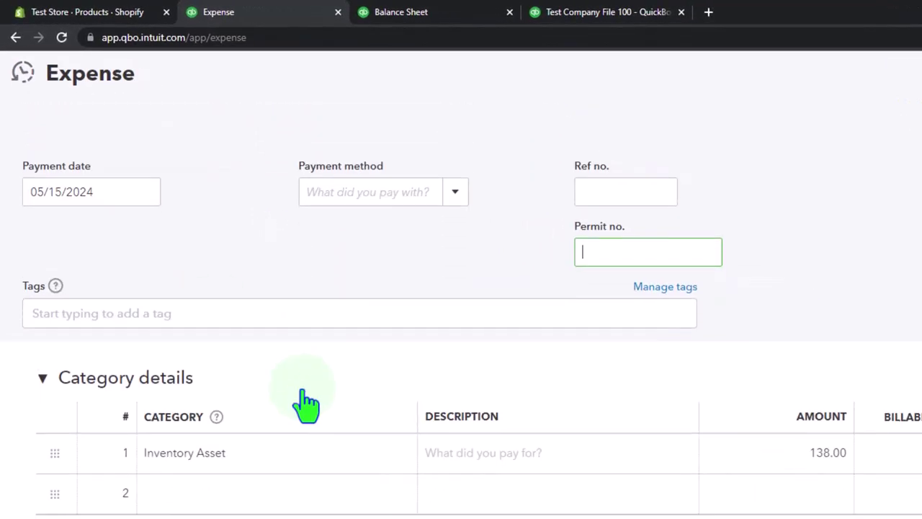
click(273, 458)
key(Tab)
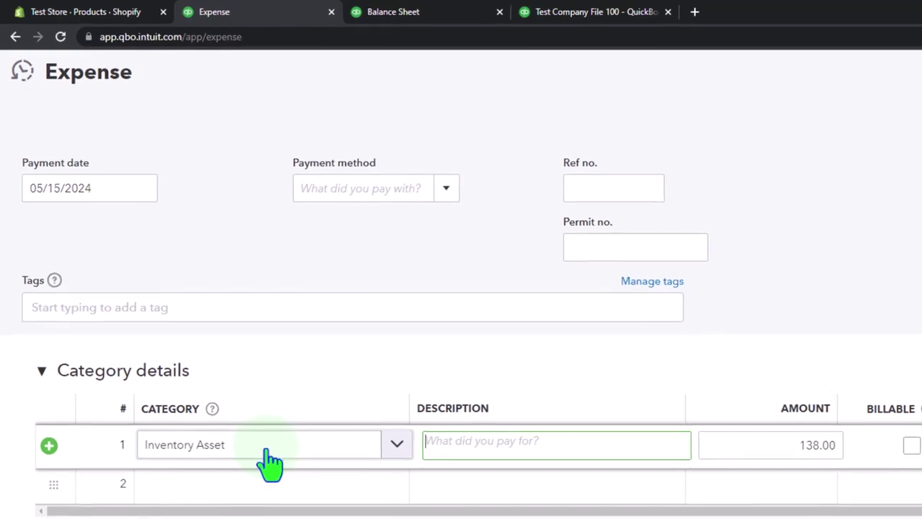
key(Tab)
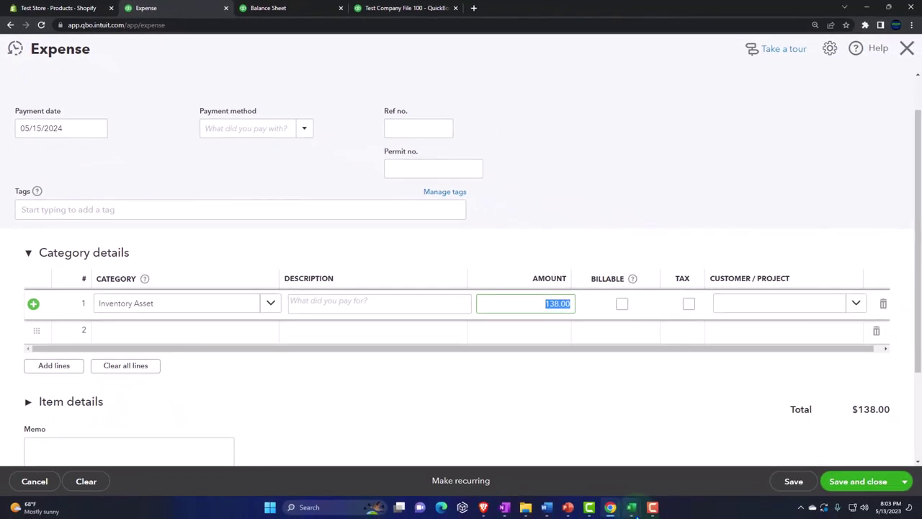
click(631, 507)
click(681, 474)
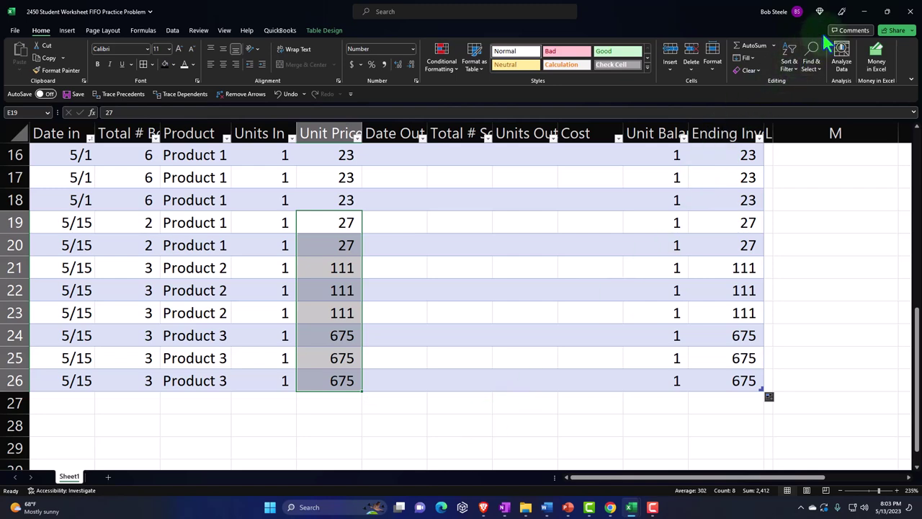
click(862, 12)
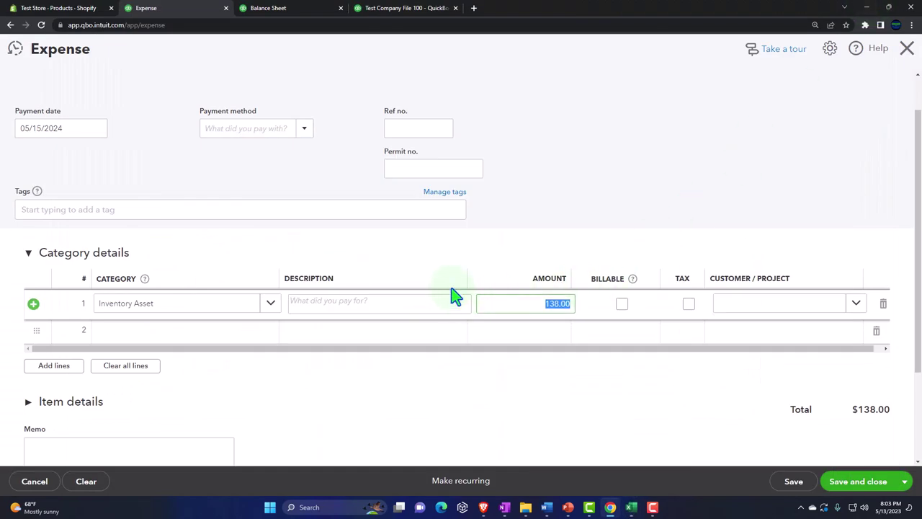
text(12)
key(Tab)
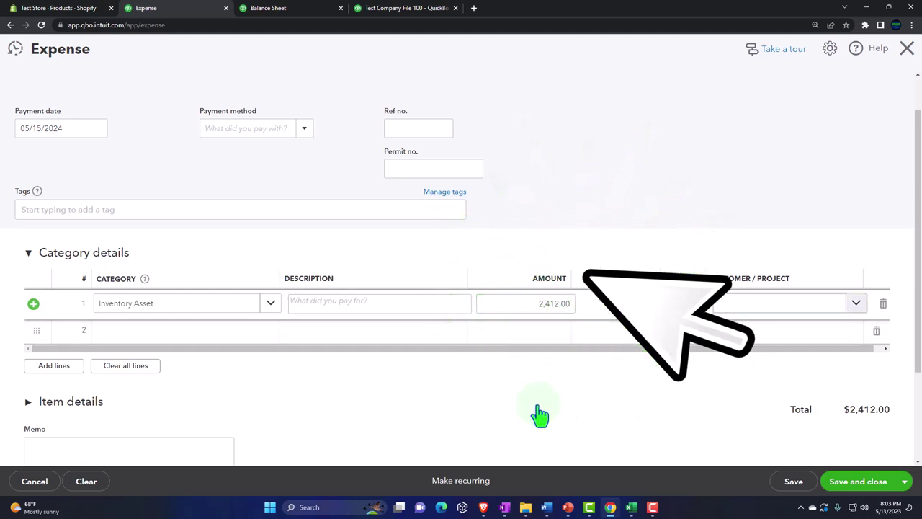
click(845, 484)
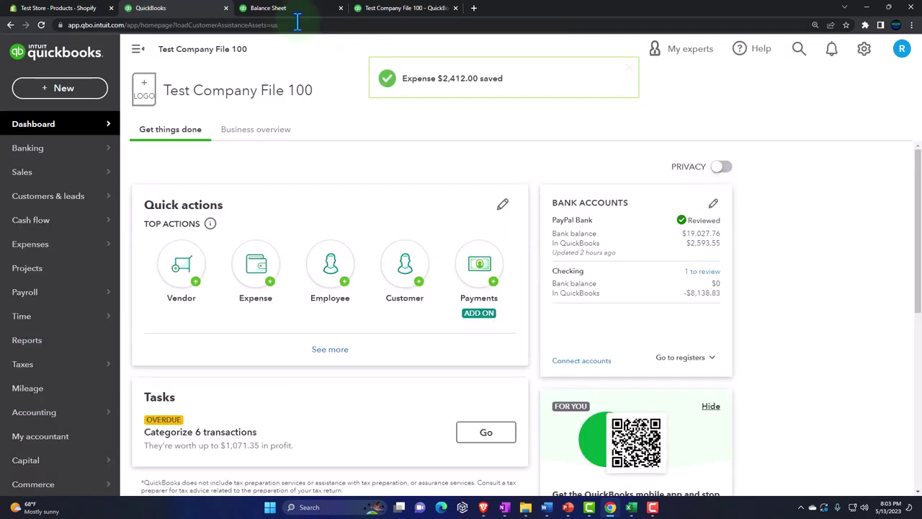
Rerun the Balance Sheet and examine the transactions behind the May 2024 Inventory Asset balance, returning without saving the transaction report.
click(288, 10)
scroll(381, 211, up, 5)
click(553, 136)
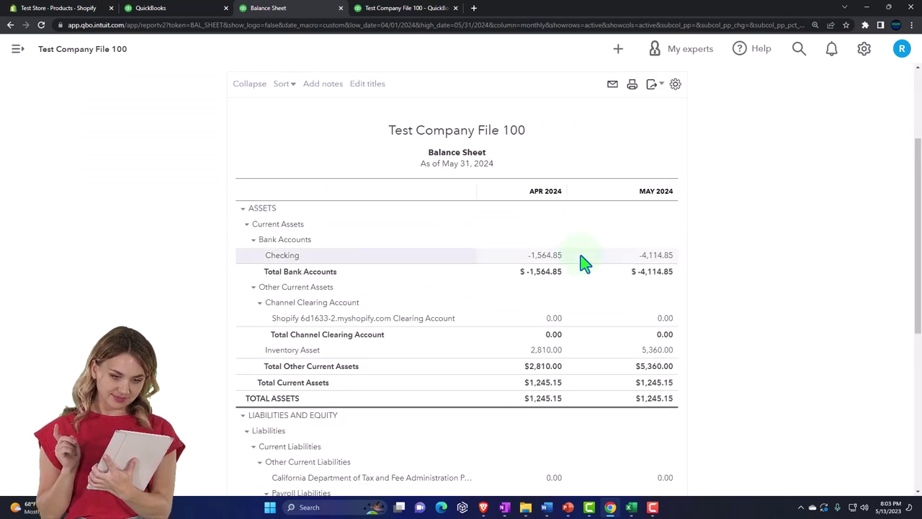
click(648, 355)
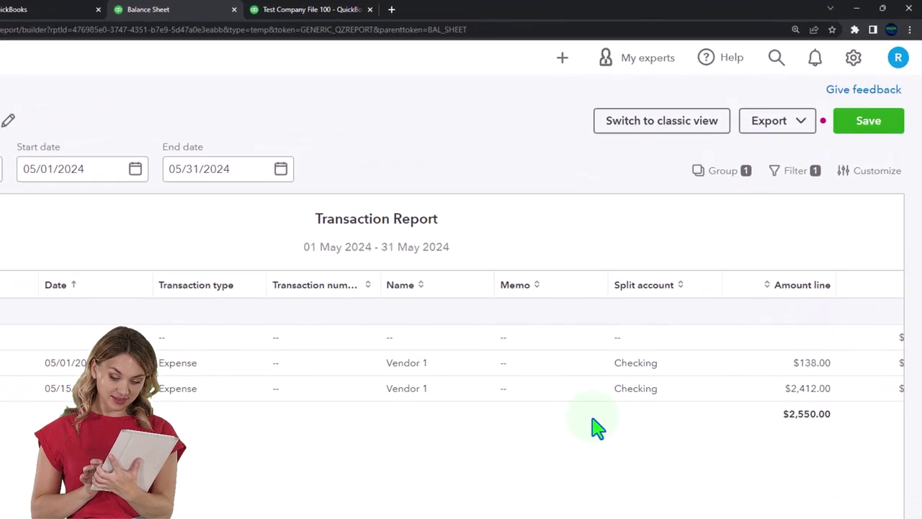
key(ctrl+minus)
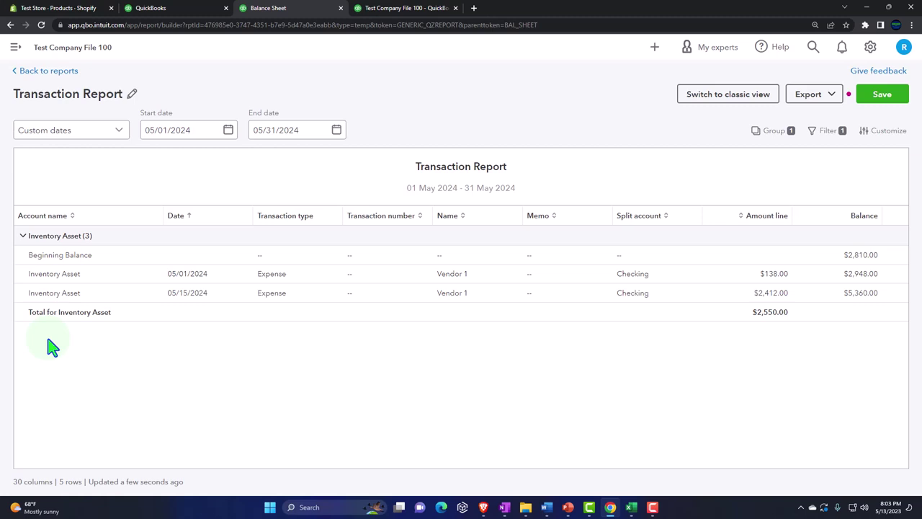
click(30, 73)
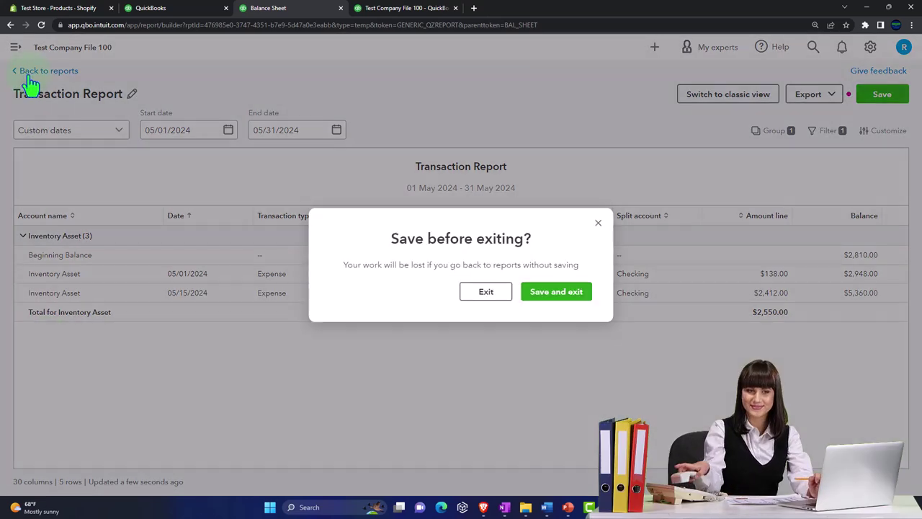
click(477, 296)
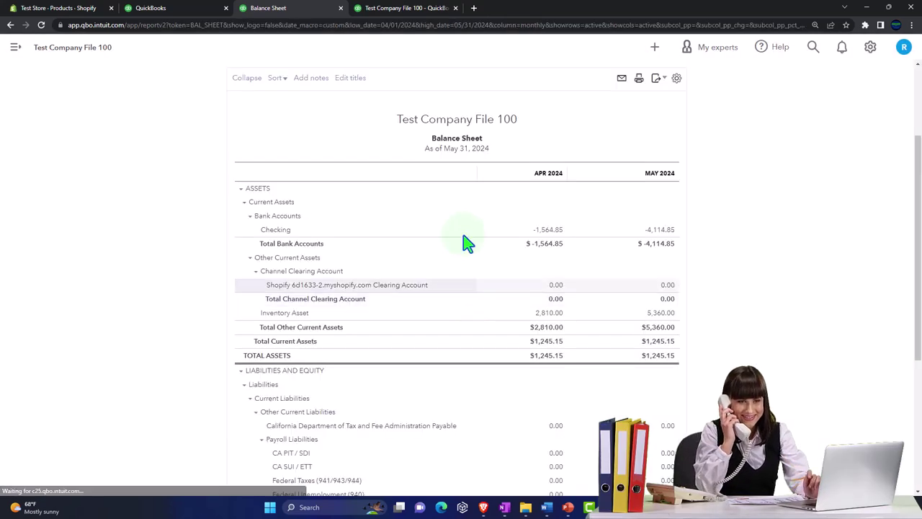
Rerun the Profit and Loss report and open the transactions behind the April 2024 Cost of labor - COS amount.
click(404, 10)
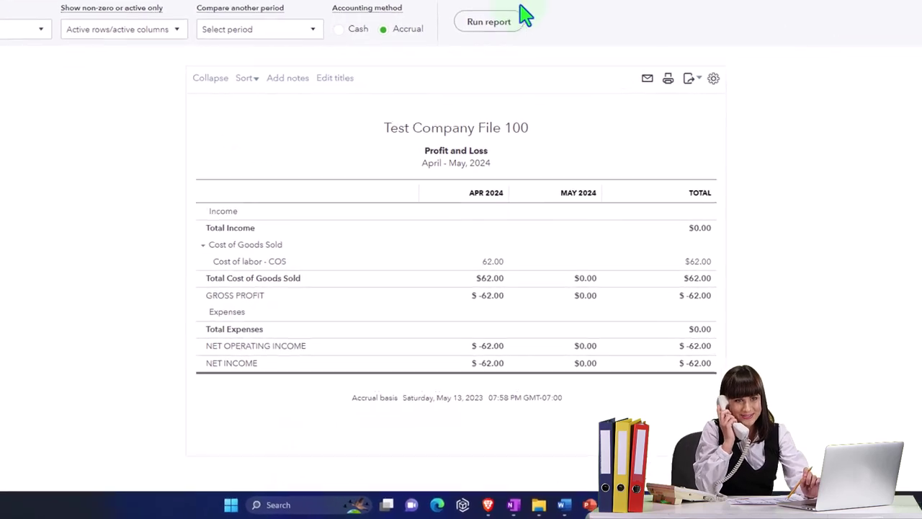
click(518, 18)
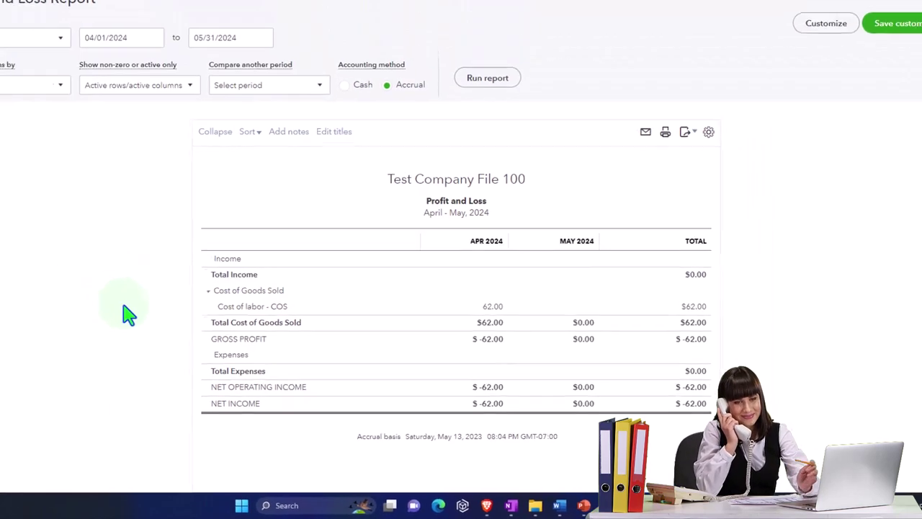
key(ctrl+plus)
scroll(128, 314, down, 1)
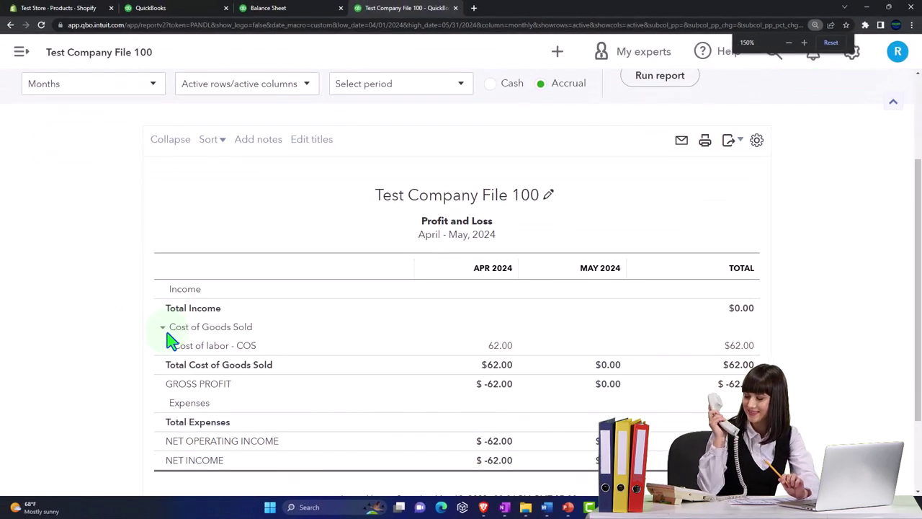
scroll(171, 341, down, 1)
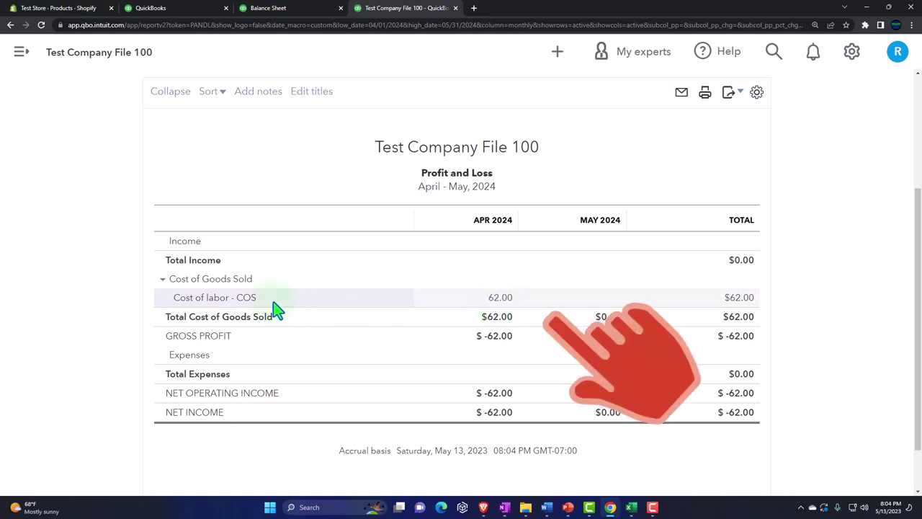
click(499, 298)
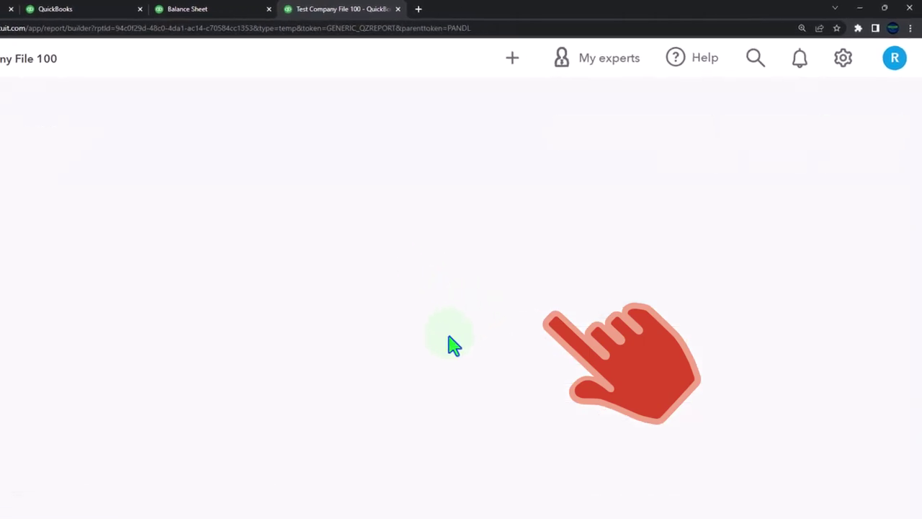
Open the 62.00 journal entry from the report, change its debit line's account to Cost of goods sold, and save and close it.
key(ctrl+minus)
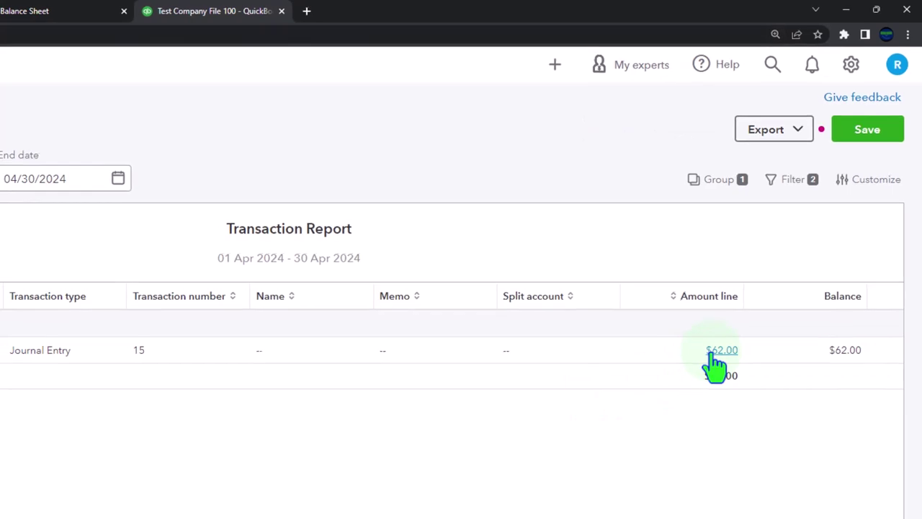
click(714, 355)
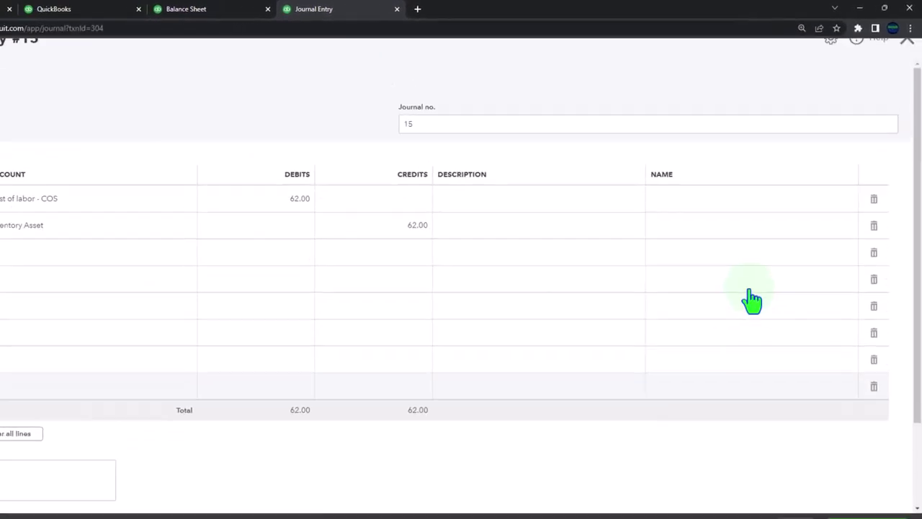
click(186, 202)
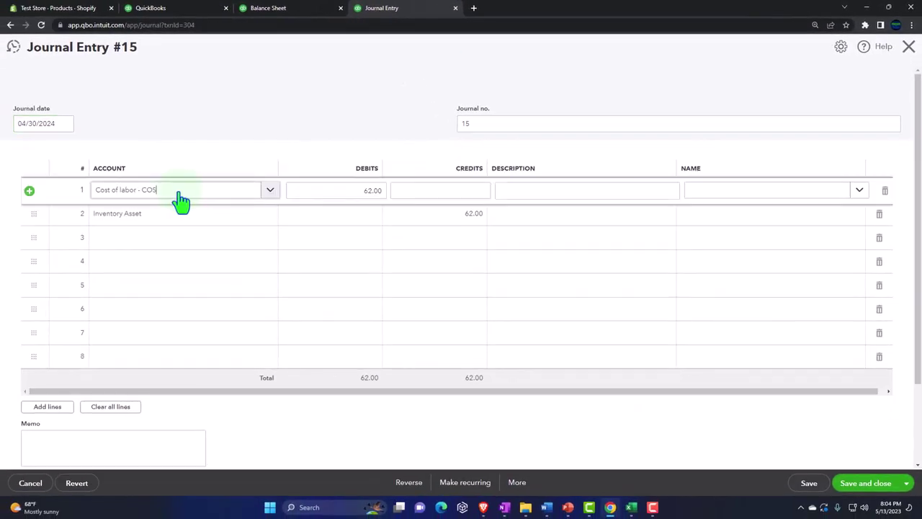
click(180, 194)
click(166, 258)
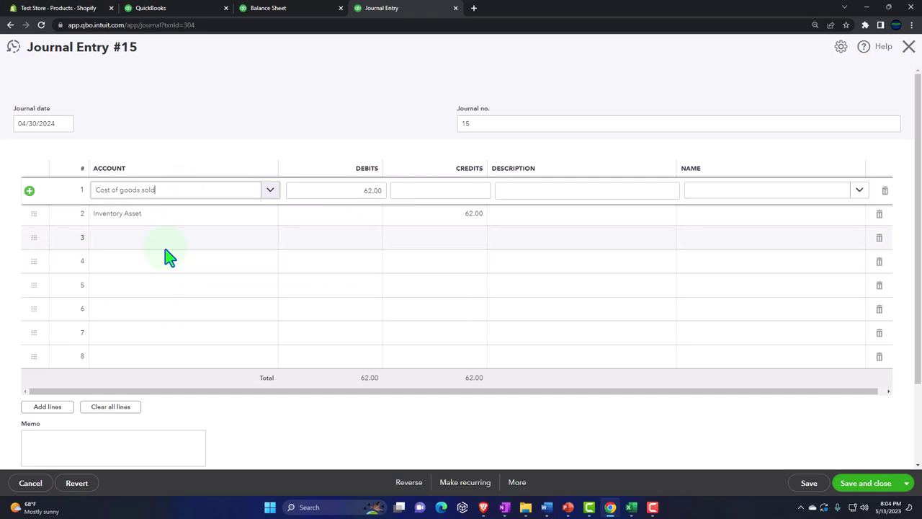
click(861, 484)
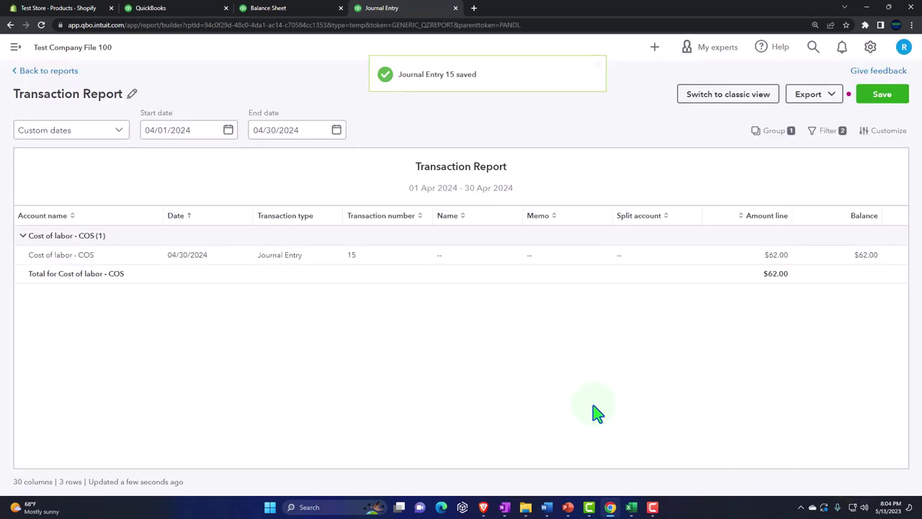
Return to the Profit and Loss without saving the transaction report, then switch to Shopify and check the products' stock levels.
click(53, 75)
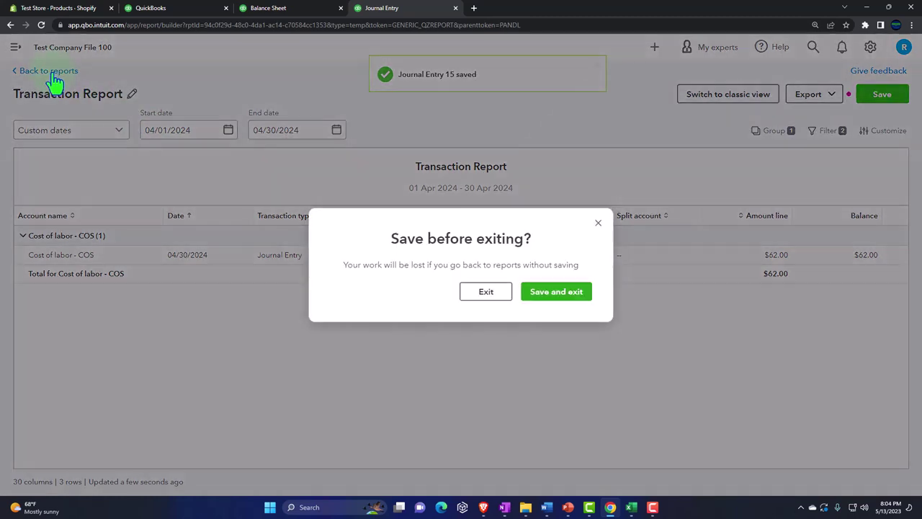
click(486, 291)
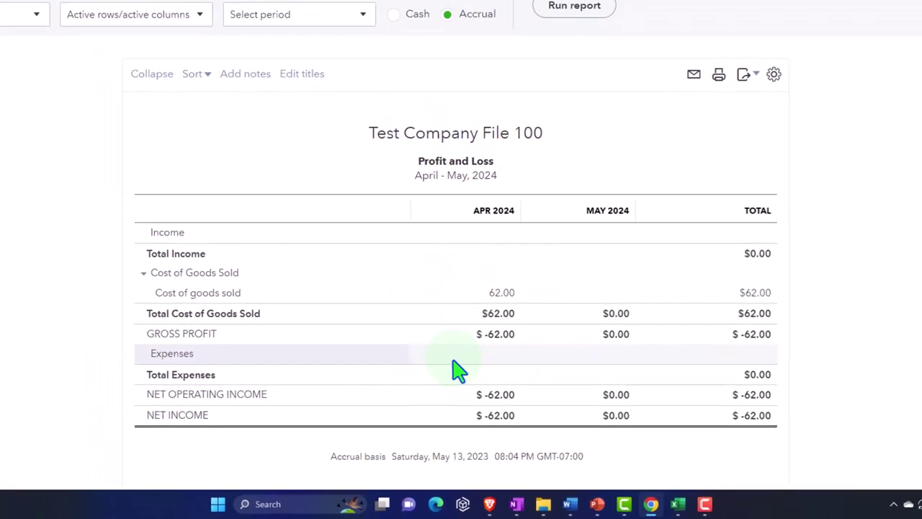
key(alt+Tab)
mouse_move(652, 500)
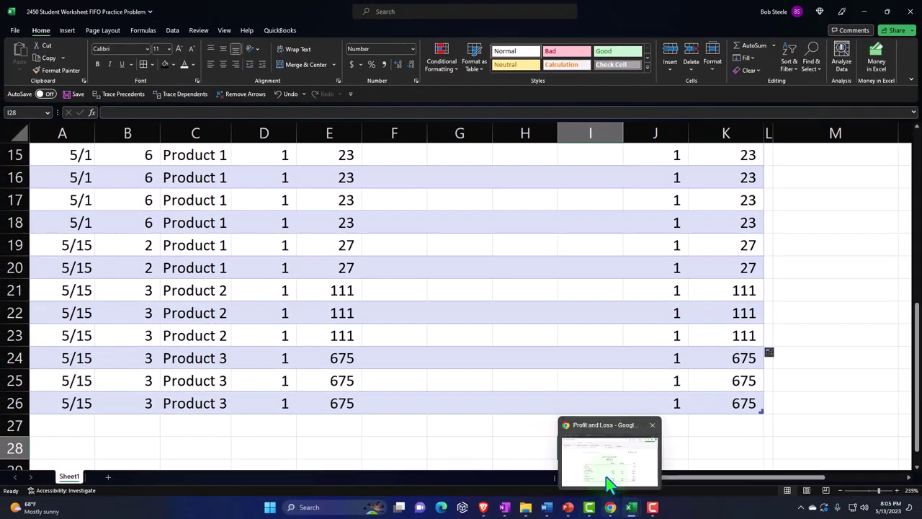
click(607, 461)
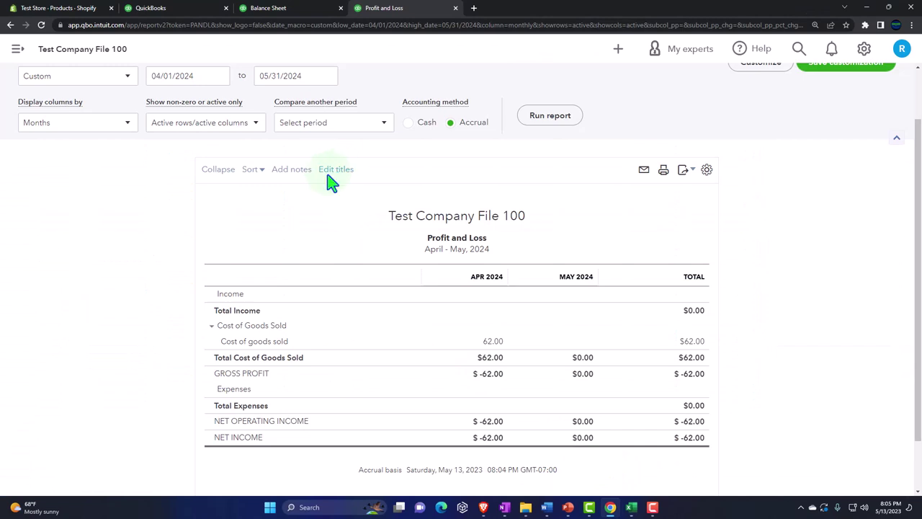
click(65, 11)
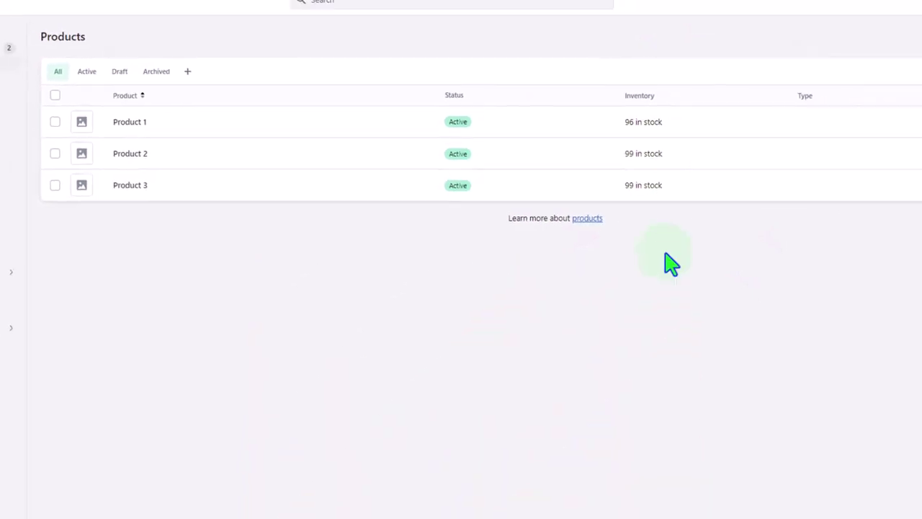
Switch to the Excel FIFO worksheet and filter the Product column to show only Product 1.
mouse_move(631, 508)
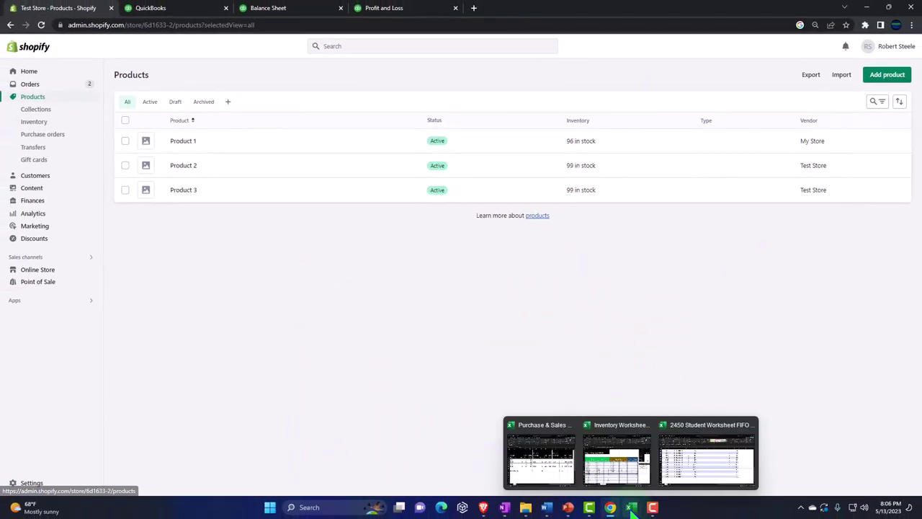
click(680, 479)
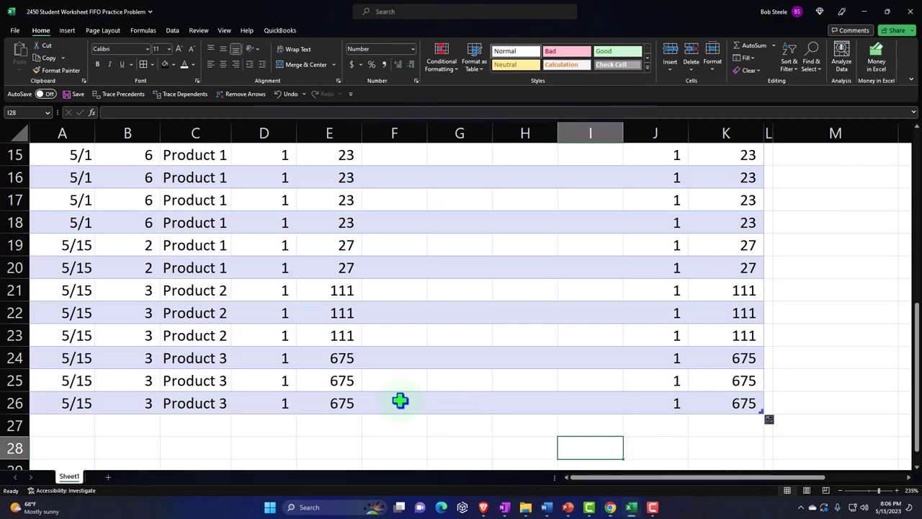
scroll(352, 380, up, 5)
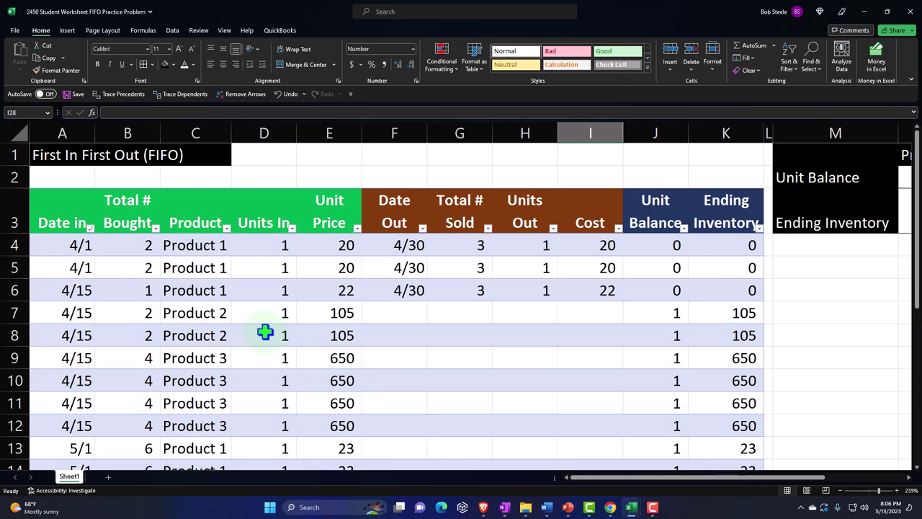
scroll(237, 287, down, 1)
scroll(237, 286, up, 1)
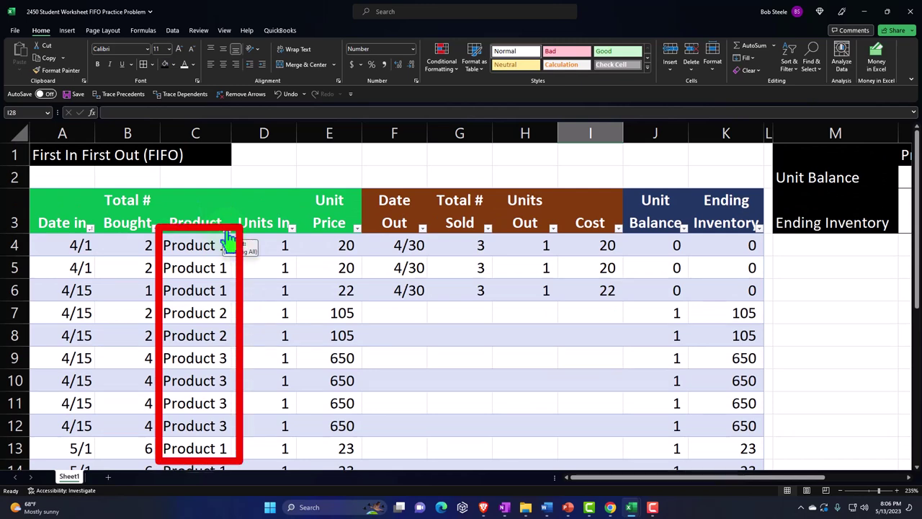
click(225, 229)
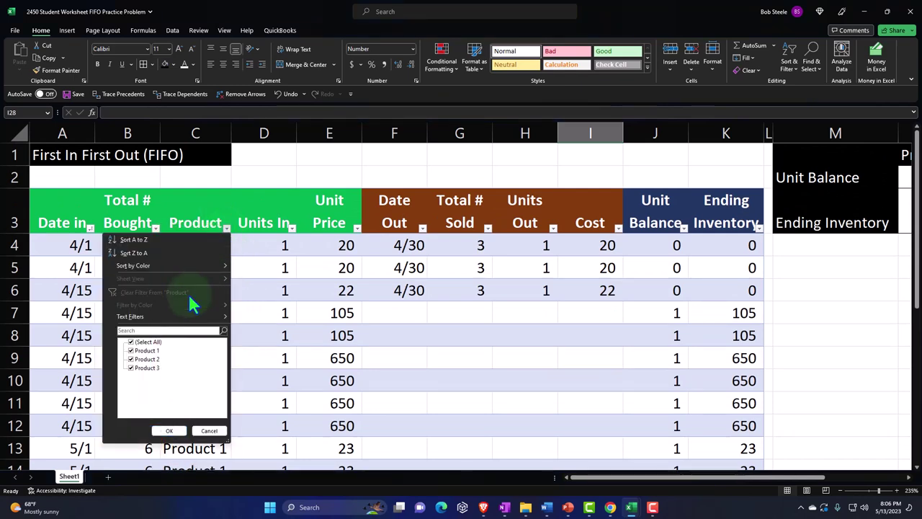
click(130, 341)
click(131, 350)
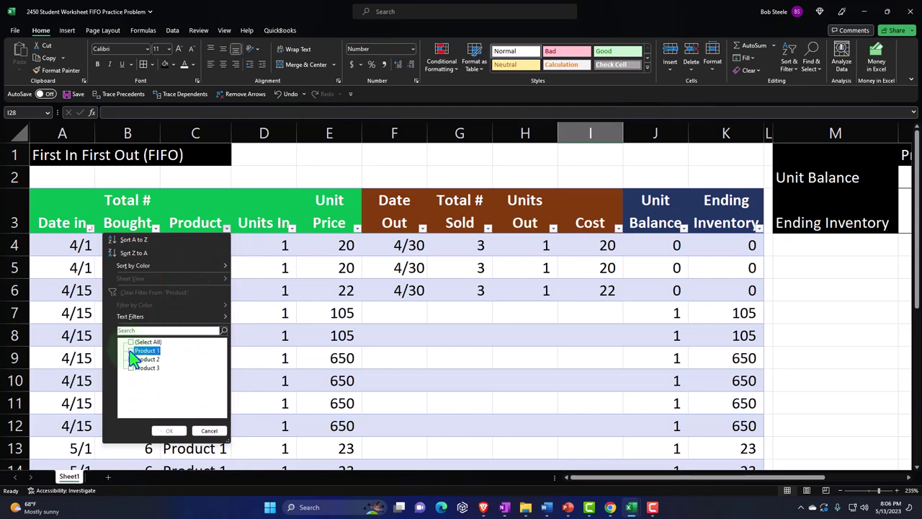
click(169, 430)
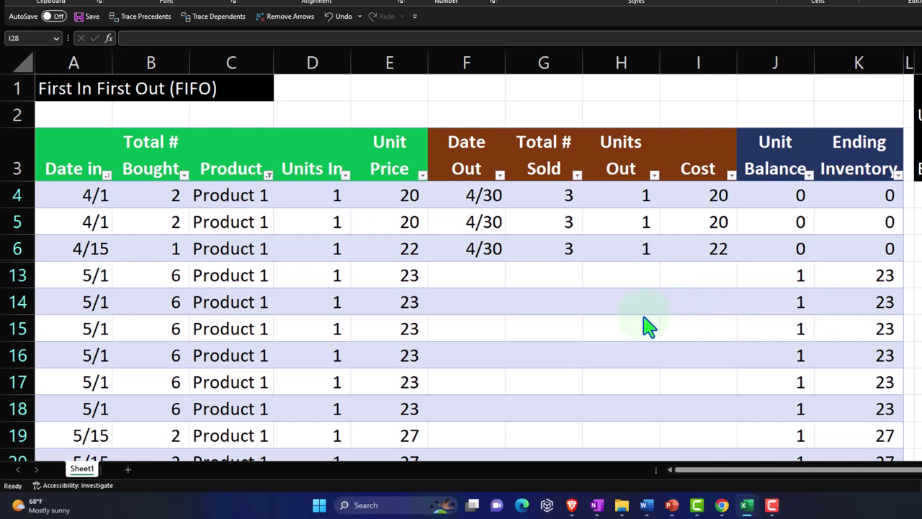
Work out the Product 1 units sold beneath the balance summary: enter 4 in N5 and the formula +N2-N5 in N6.
scroll(648, 326, right, 3)
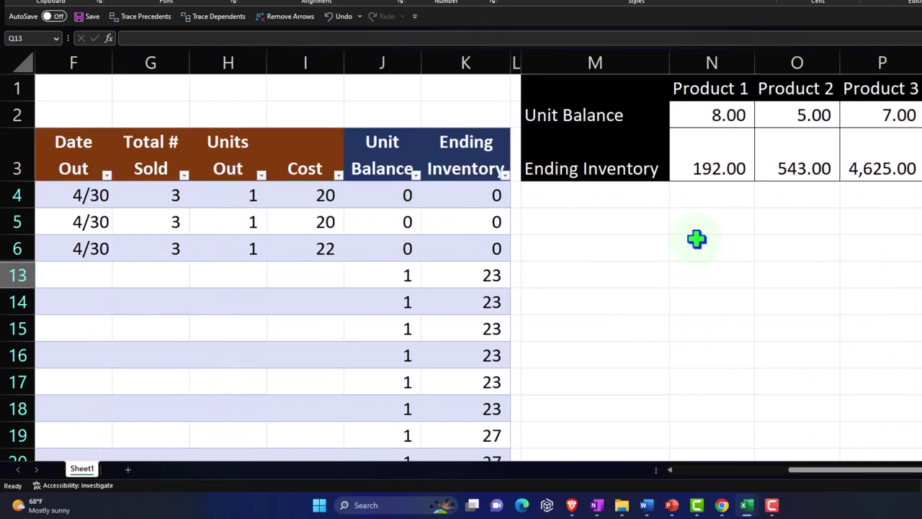
click(704, 218)
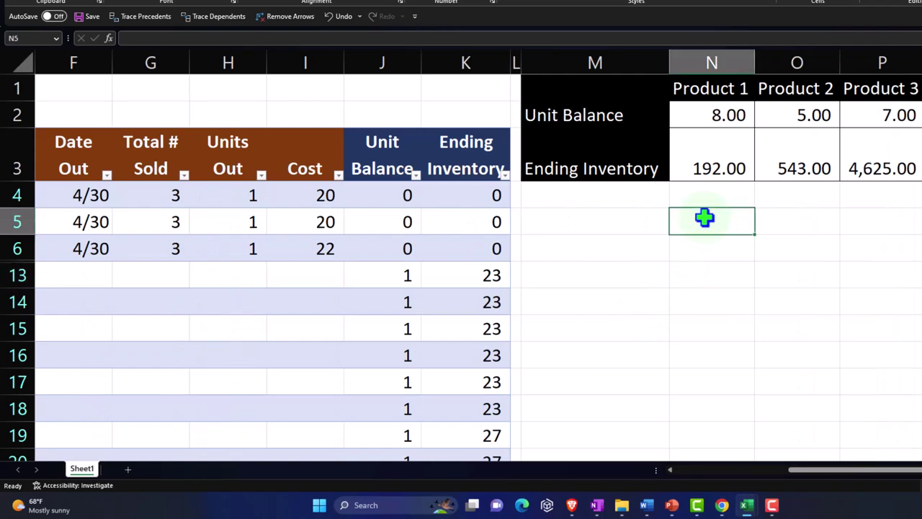
text(4)
key(Return)
text(+)
click(704, 198)
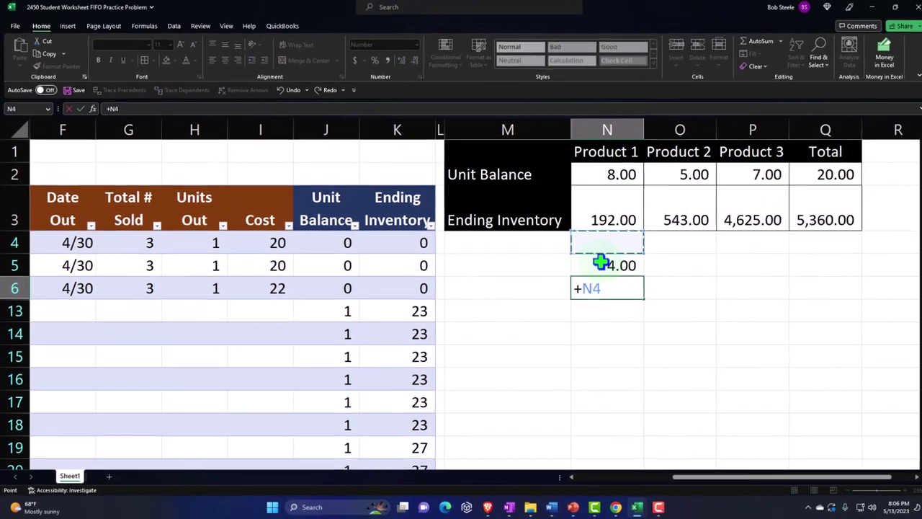
key(Up)
key(Up)
key(Up)
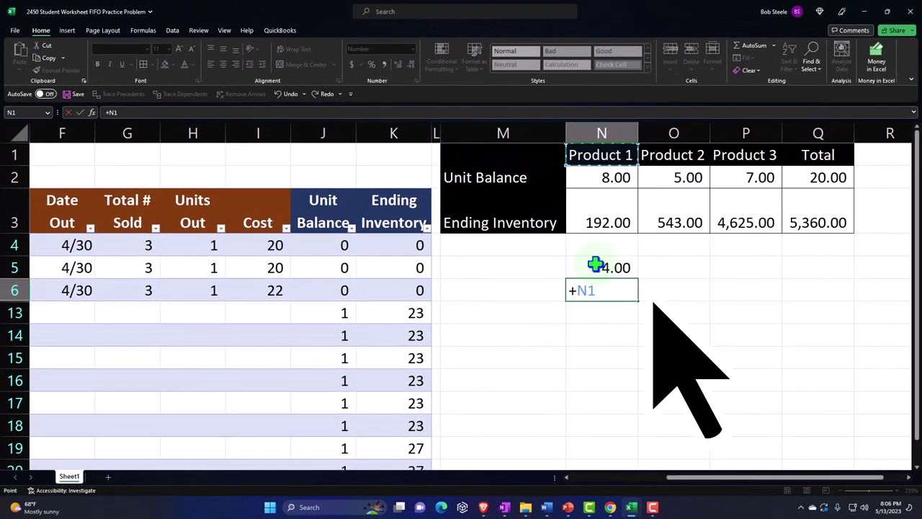
key(Down)
text(-)
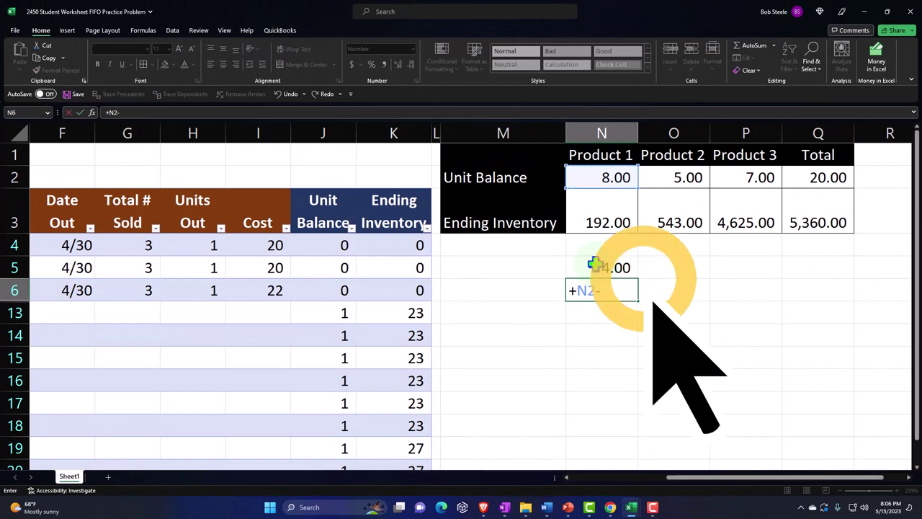
key(Up)
key(Return)
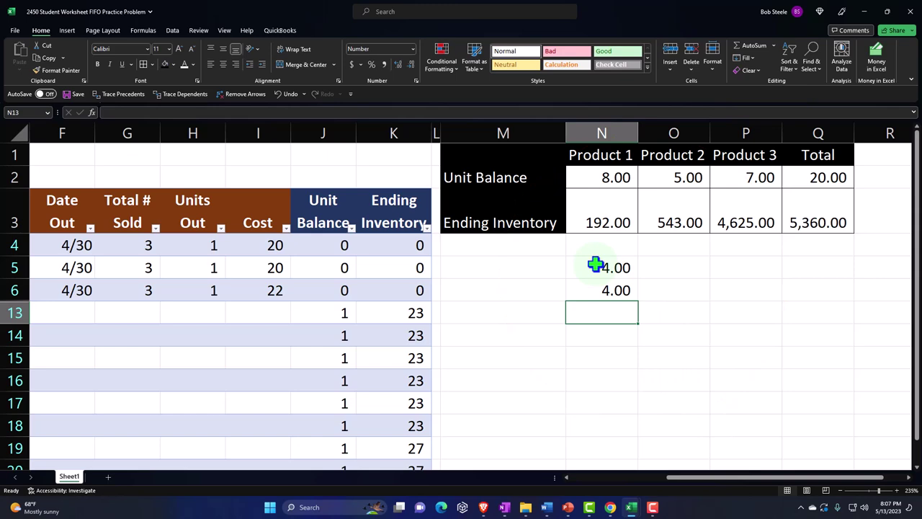
key(Left)
key(Left)
key(Left)
key(Left)
key(Left)
key(Left)
key(Left)
key(Left)
key(Left)
key(Left)
key(Left)
key(Left)
key(Left)
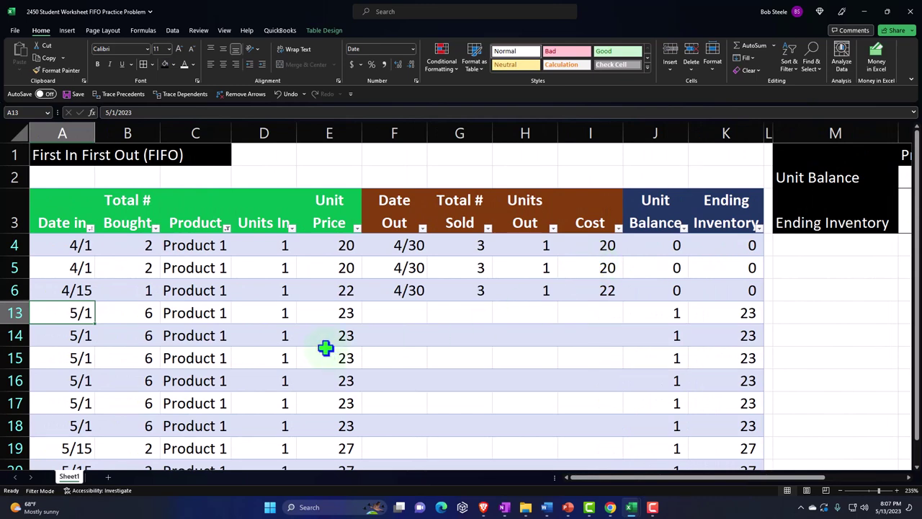
click(90, 228)
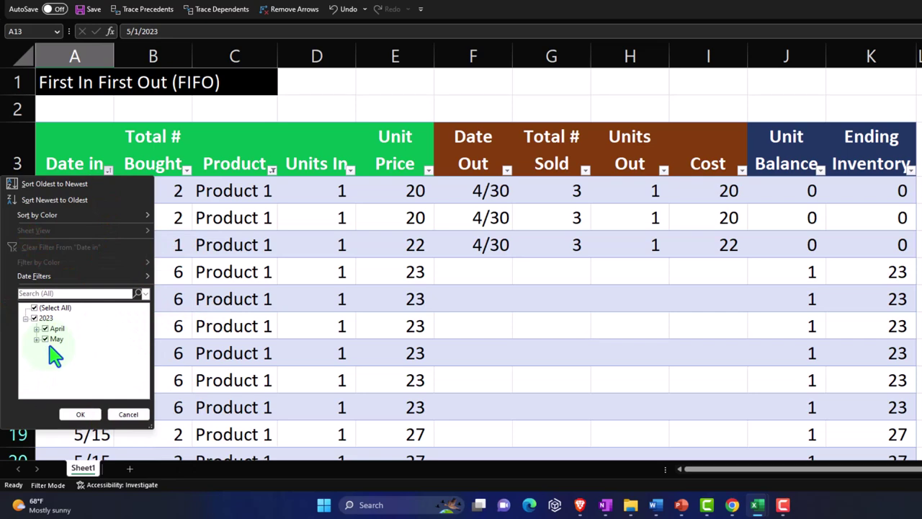
click(298, 268)
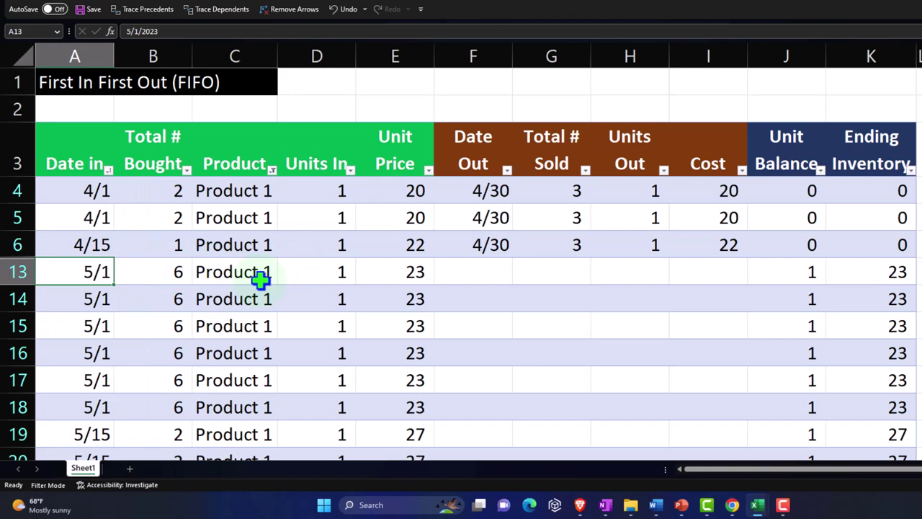
Try to enter 5/31 in F13 as the Date Out of the first 5/1 Product 1 unit, using the cell's existing number format.
click(477, 277)
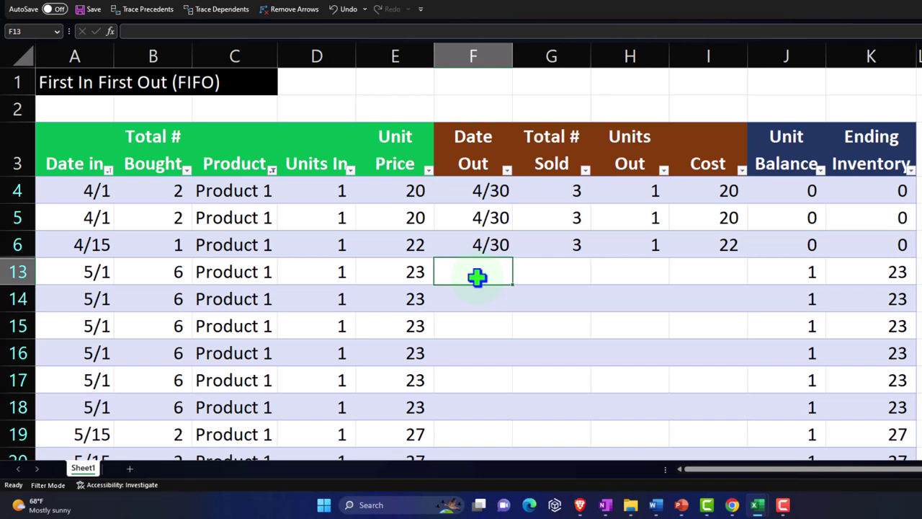
text(5)
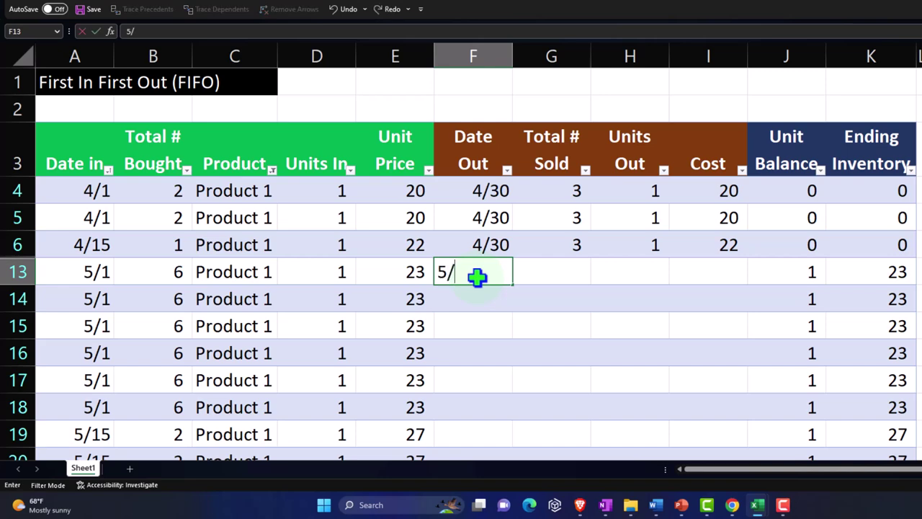
text(/31)
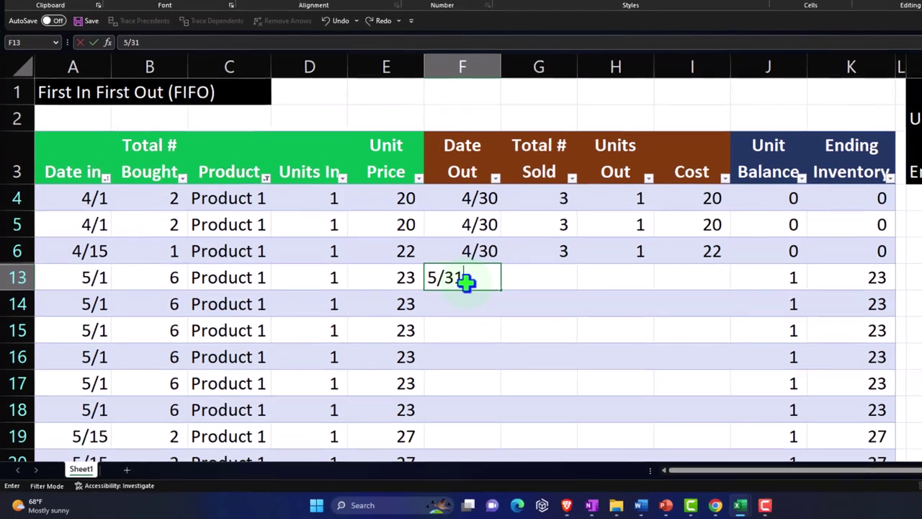
key(Return)
click(475, 276)
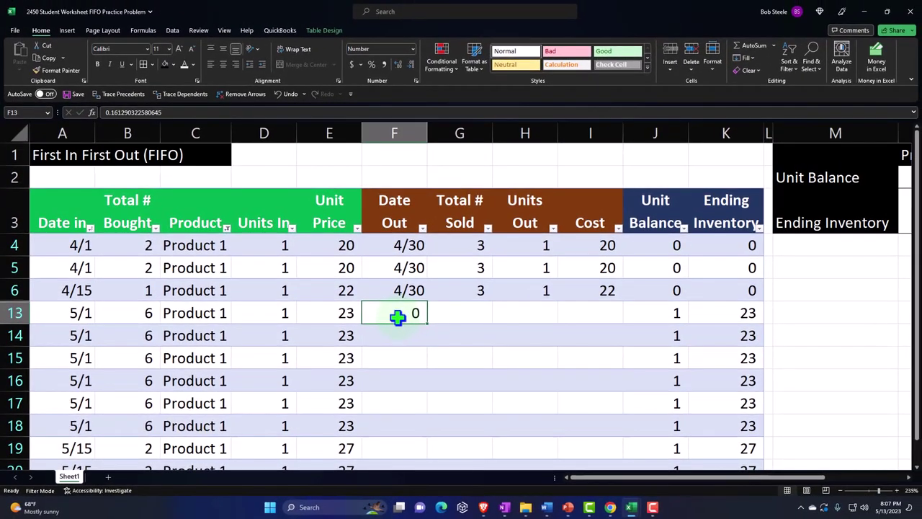
Copy the date format from the 4/30 Date Out in F6 to the Product 1 Date Out cells in rows 13 to 20.
click(412, 292)
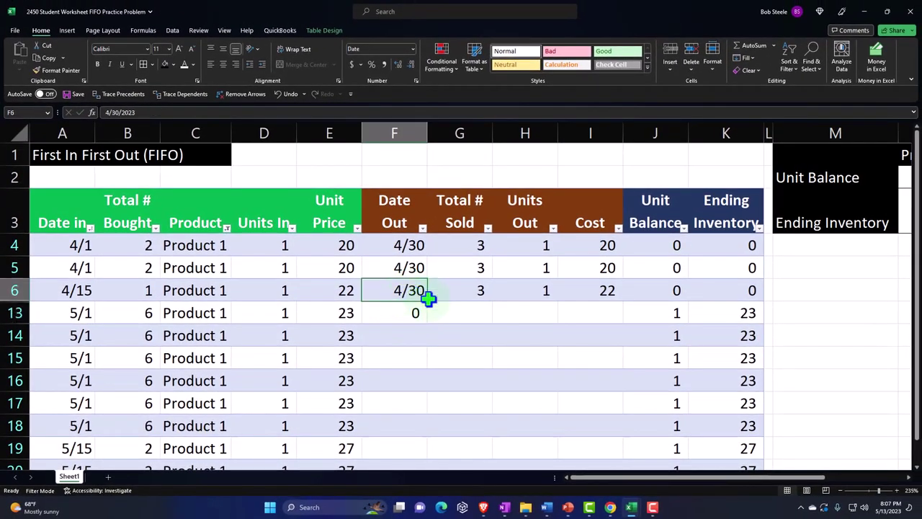
click(58, 70)
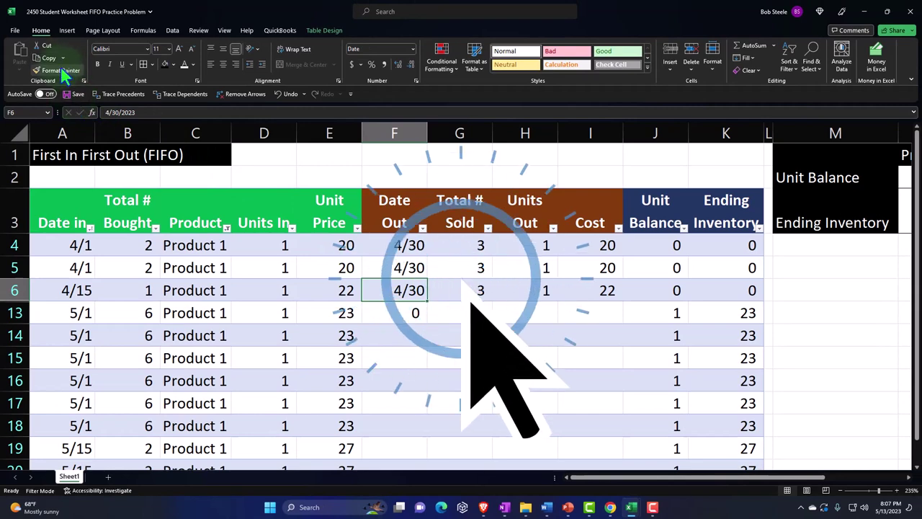
mouse_move(394, 311)
mouse_down()
mouse_move(411, 477)
mouse_move(404, 429)
mouse_up()
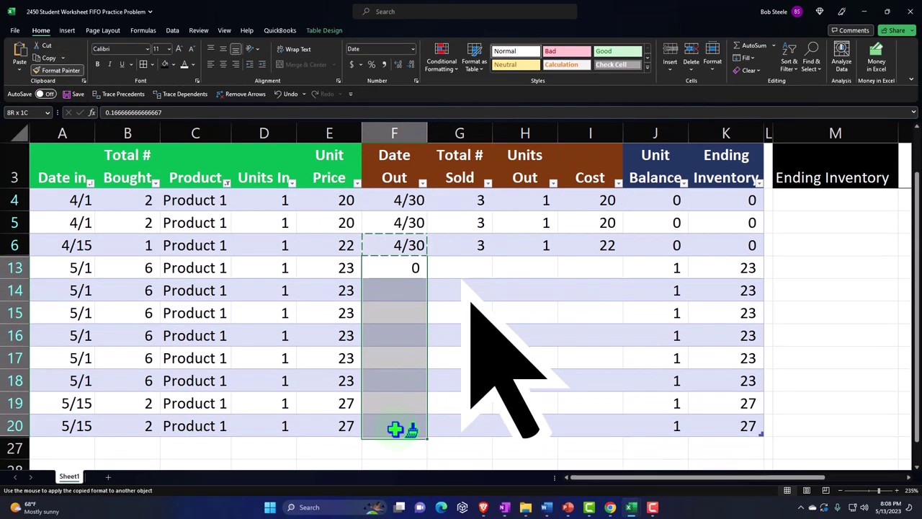
Enter 5/31 in date-formatted cell F13 as the Date Out for the first Product 1 unit bought on 5/1.
click(405, 271)
text(5)
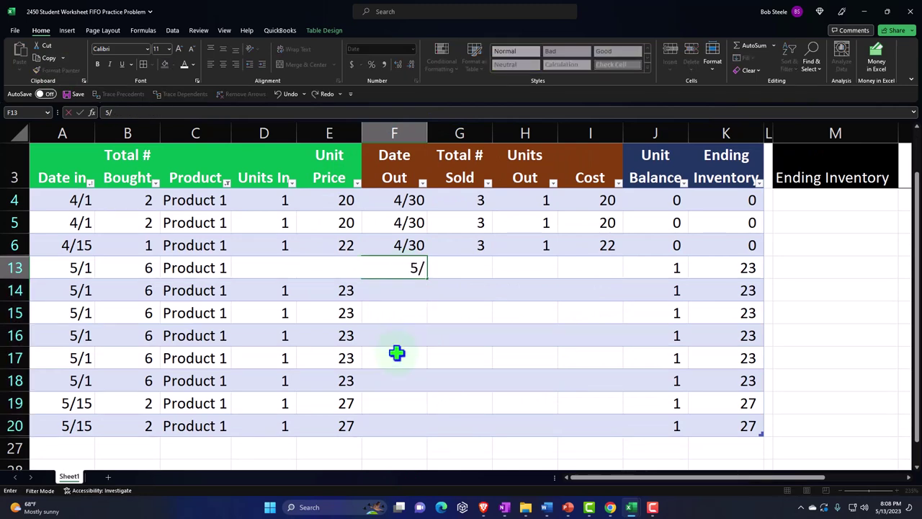
text(/31)
key(Return)
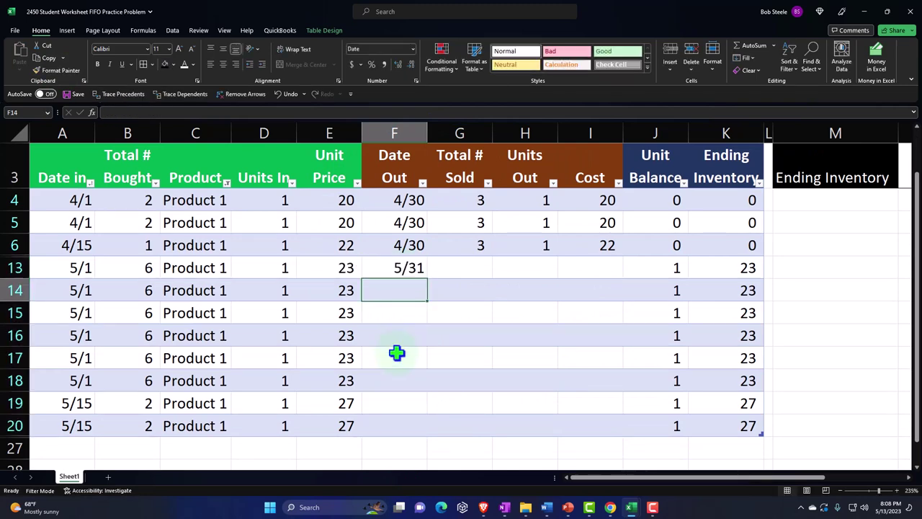
Record the first 5/1 Product 1 unit as sold in row 13: 4 for Total # Sold and 1 for Units Out.
key(Right)
key(Up)
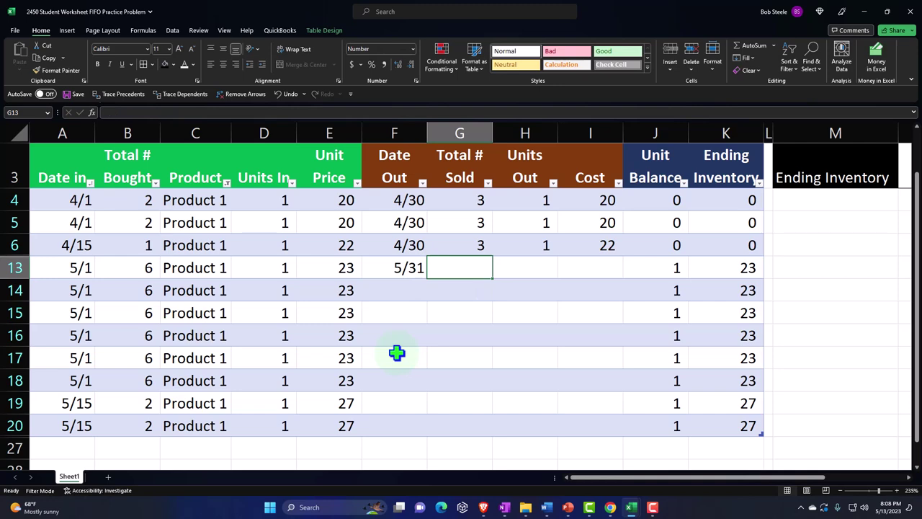
text(4)
key(Tab)
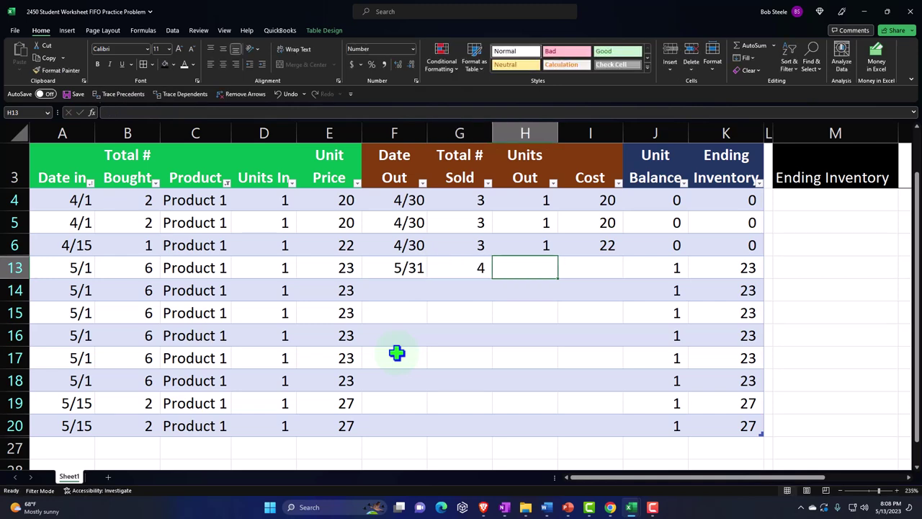
text(1)
key(Tab)
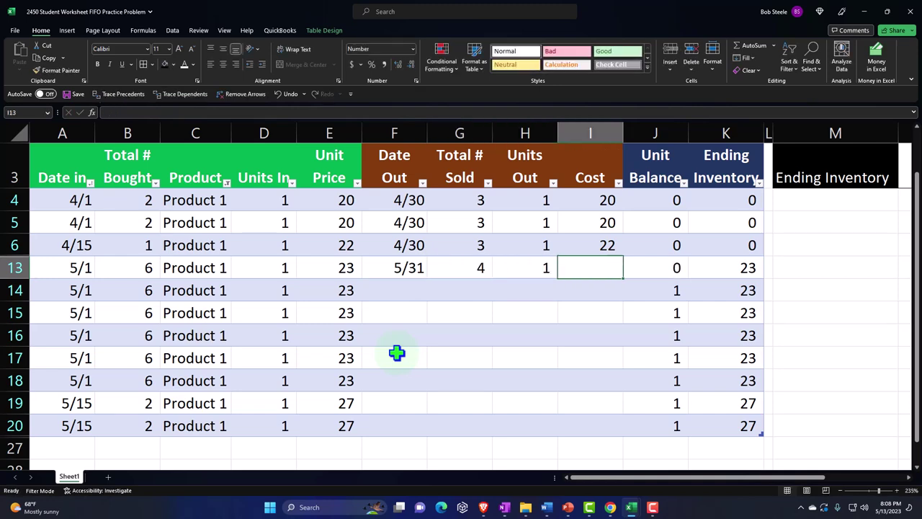
Enter a formula in I13 that sets the Cost equal to the Unit Price of the same row.
text(=)
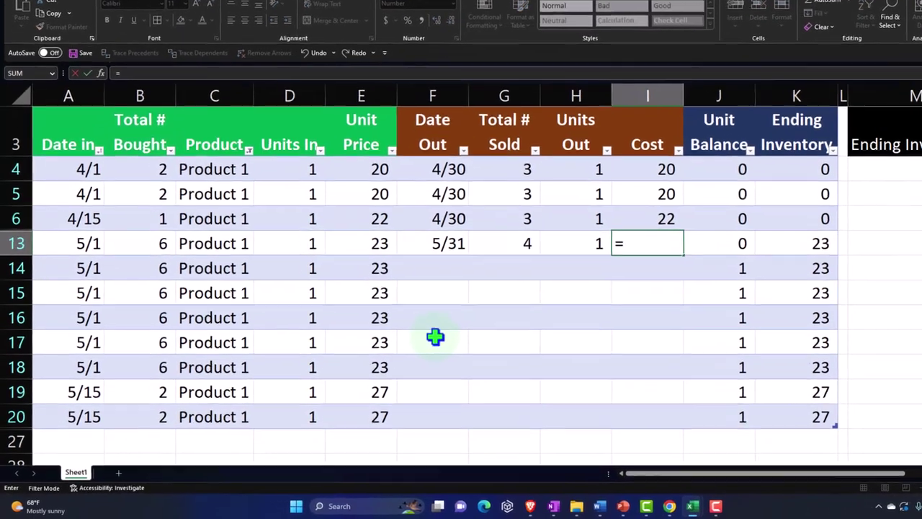
key(Left)
key(Left)
key(Left)
key(Left)
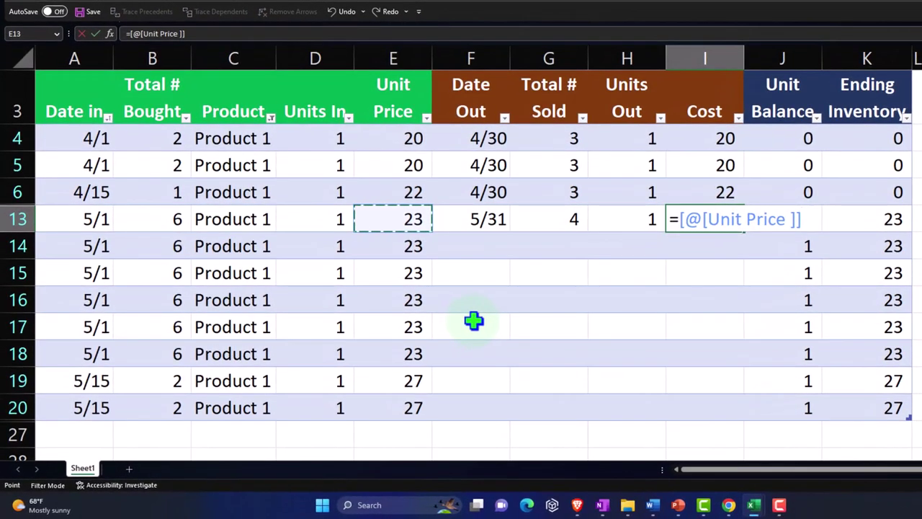
key(Return)
Examine the Unit Balance and Ending Inventory formulas in row 13.
key(Right)
key(Right)
key(Right)
key(Up)
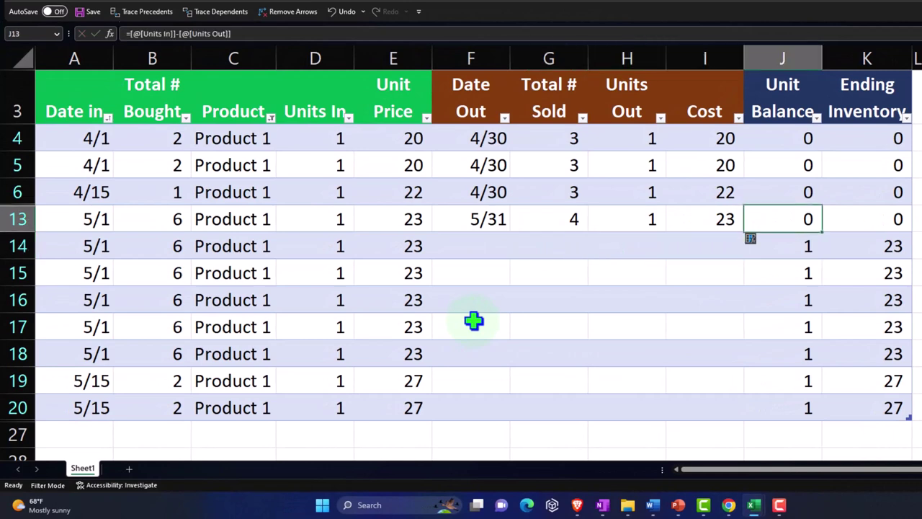
click(777, 211)
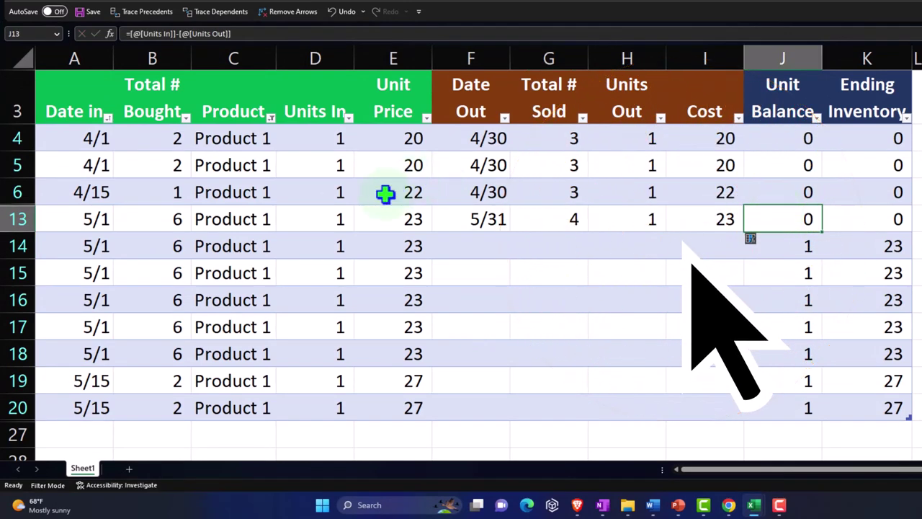
click(890, 218)
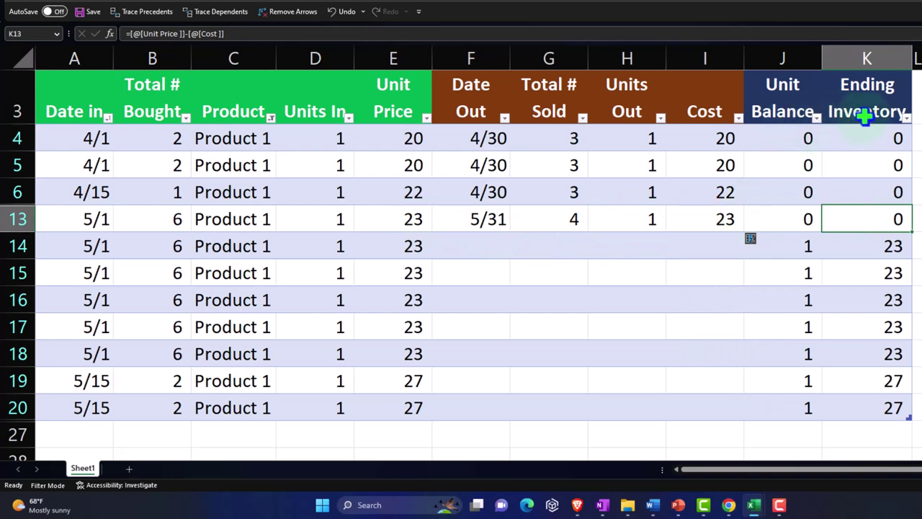
Copy the sale details in F13:I13 to the next three 5/1 Product 1 units in rows 14 to 16.
key(Down)
key(Left)
key(Left)
key(Left)
key(Left)
key(Left)
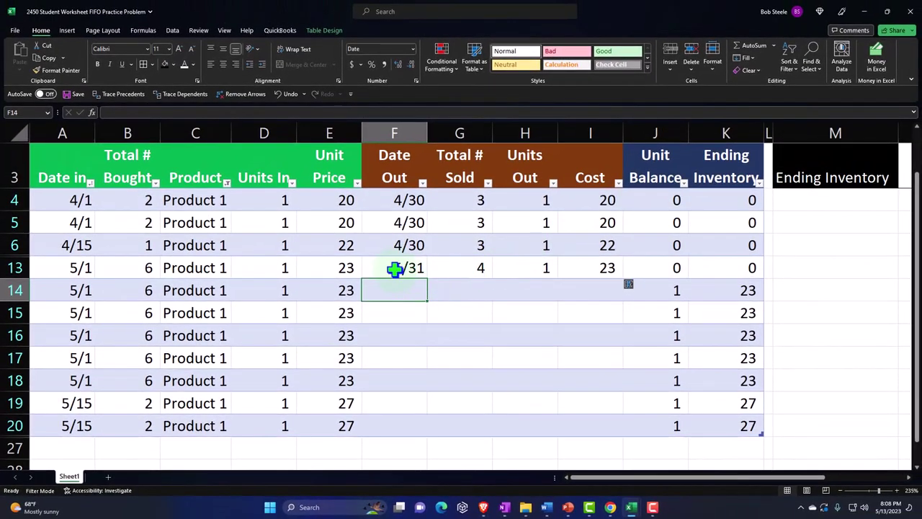
drag(394, 269, 574, 272)
key(ctrl+c)
drag(409, 300, 391, 329)
key(ctrl+v)
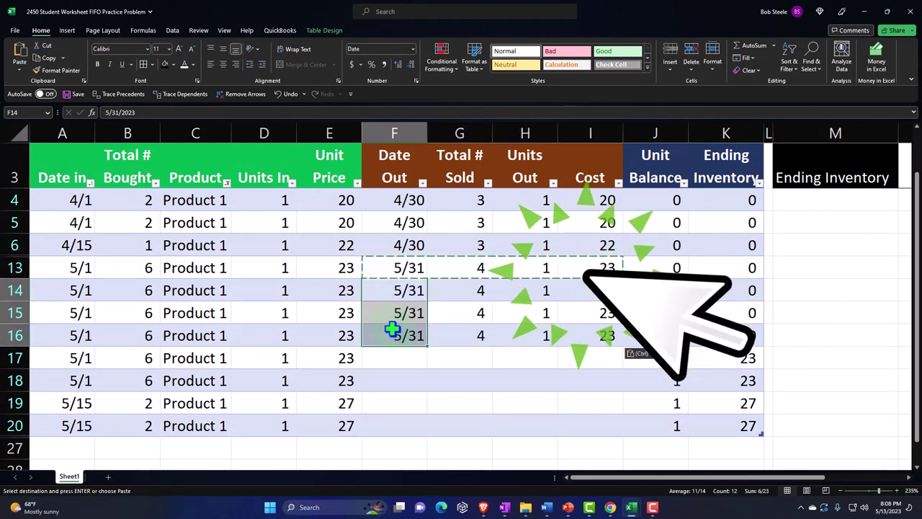
Review the quantities and costs of the 5/31 sale in rows 13 to 16 against the Product 1 purchase prices.
click(467, 275)
key(Down)
key(Down)
key(Down)
key(Down)
key(Up)
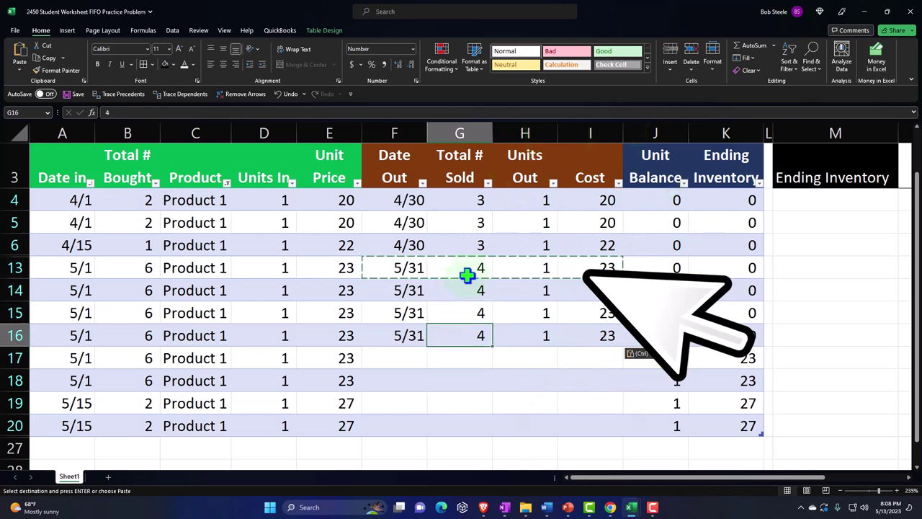
key(Right)
key(Up)
key(Up)
key(Up)
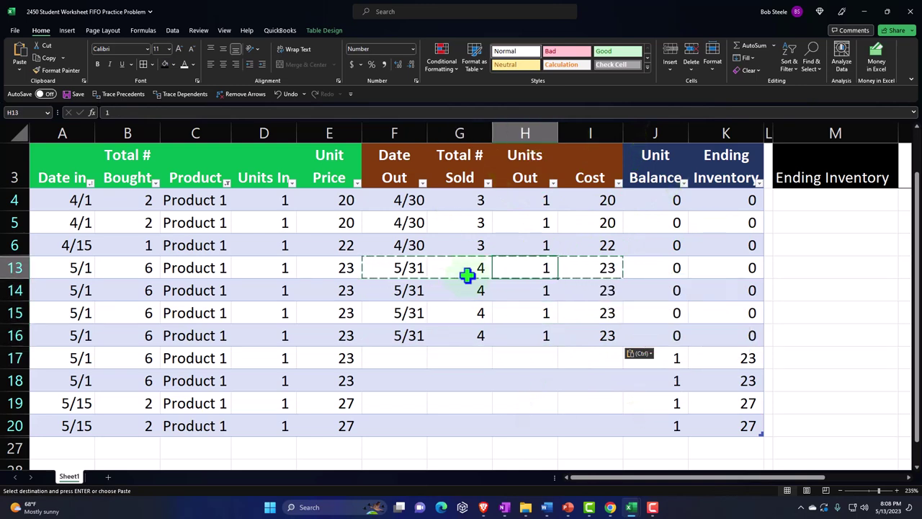
key(Right)
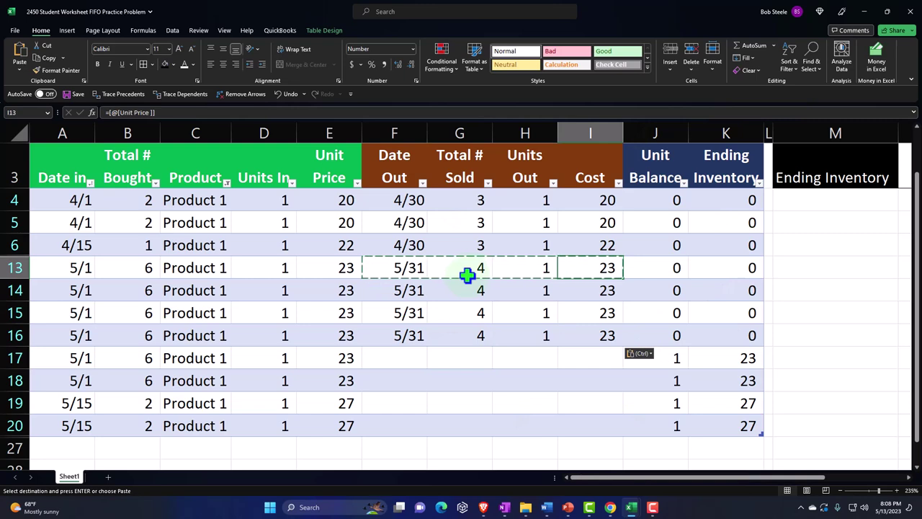
key(Down)
key(Down)
key(Down)
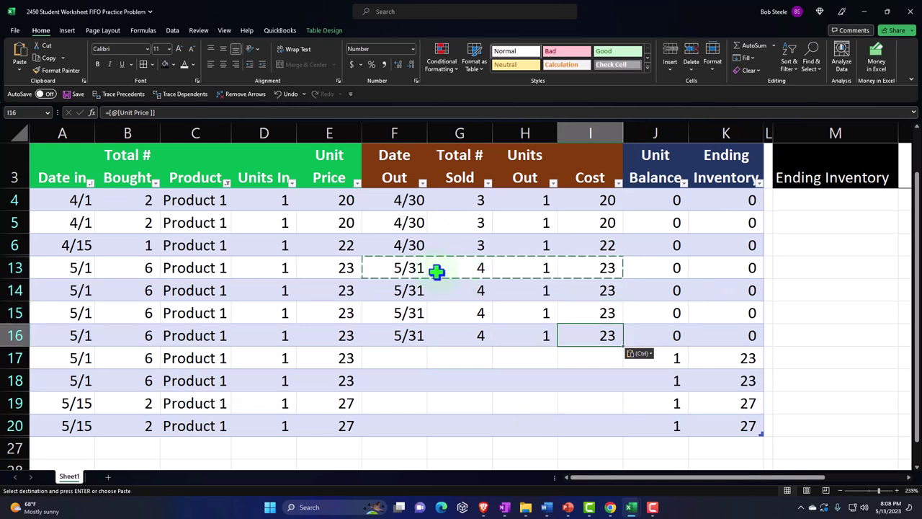
drag(350, 264, 343, 341)
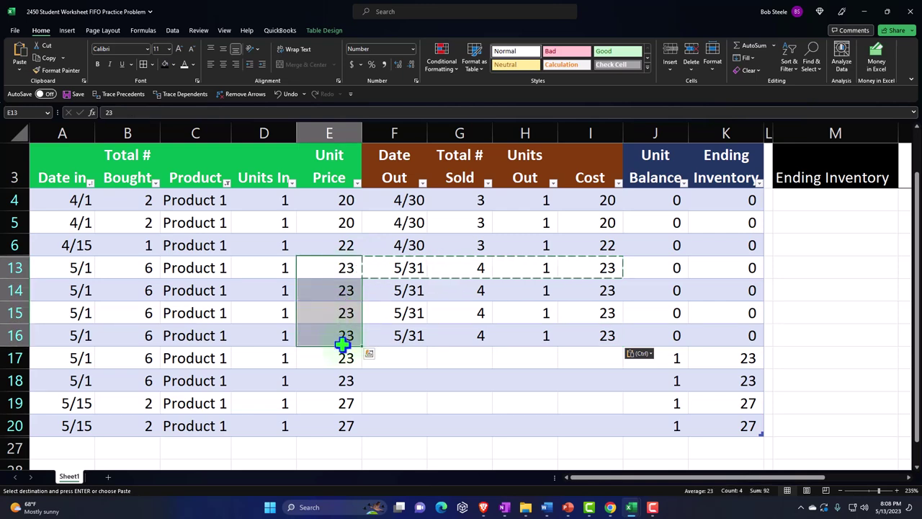
click(354, 406)
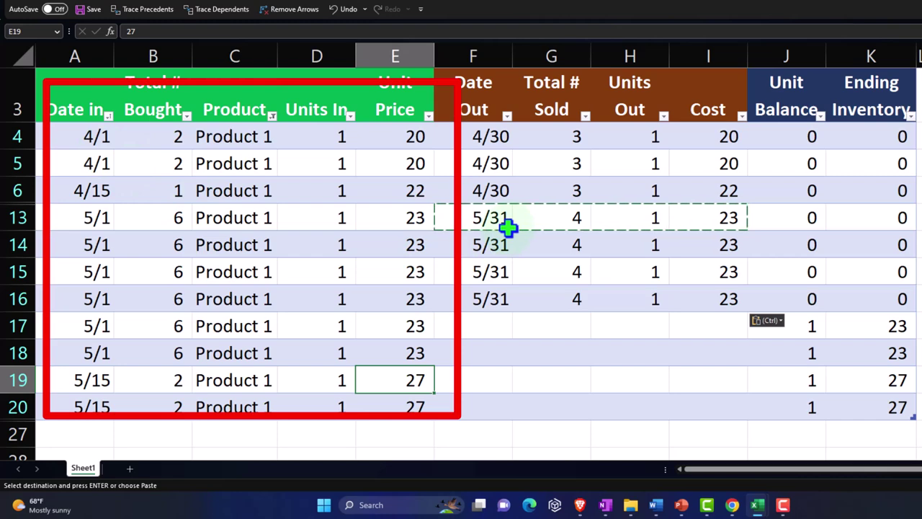
click(531, 251)
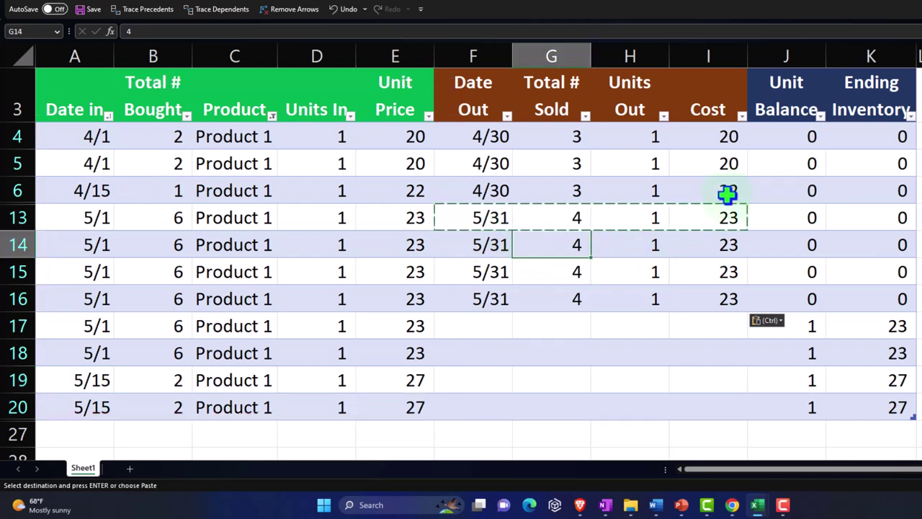
Enter 5 in O5 beneath the Product 2 column of the balance summary.
key(Right)
key(Right)
key(Right)
key(Right)
key(Right)
key(Right)
key(Right)
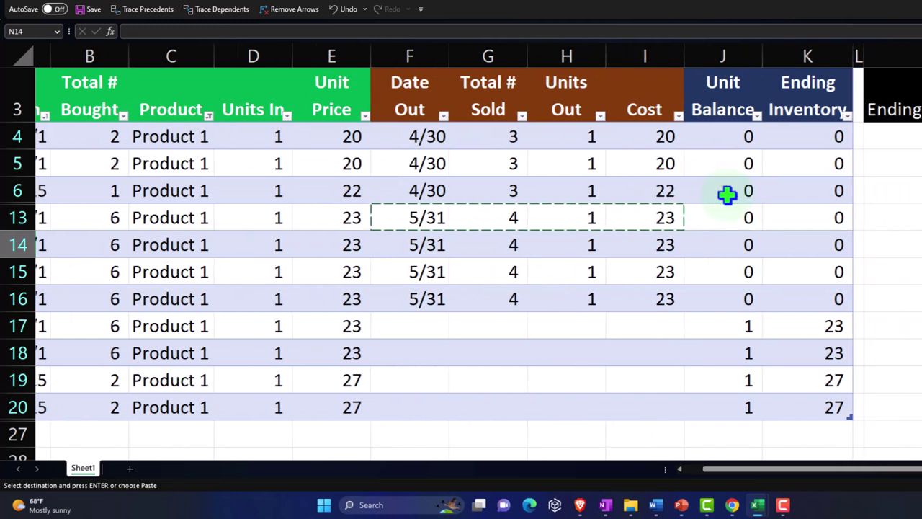
key(Right)
key(Right)
key(Right)
key(Right)
key(Up)
key(Up)
key(Up)
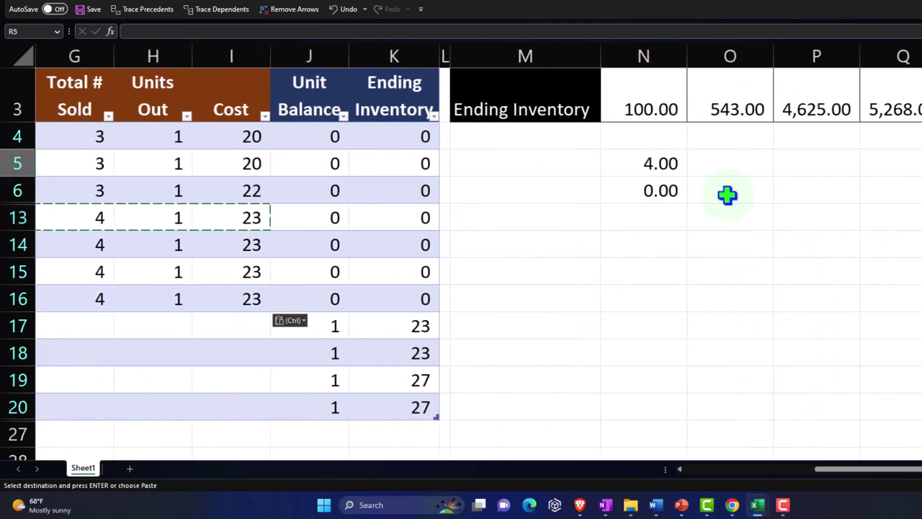
key(Up)
key(Up)
key(Up)
key(Up)
key(Down)
key(Down)
key(Down)
key(Down)
key(Down)
key(Left)
key(Left)
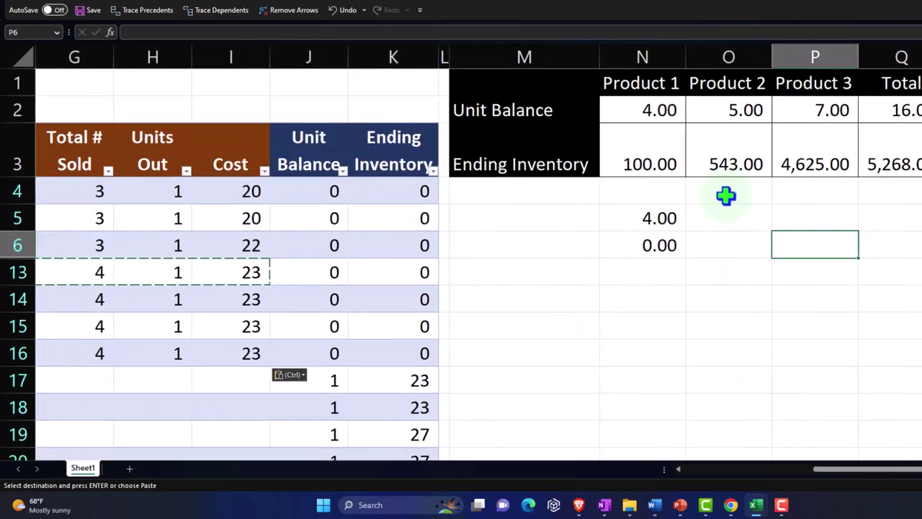
key(Left)
key(Up)
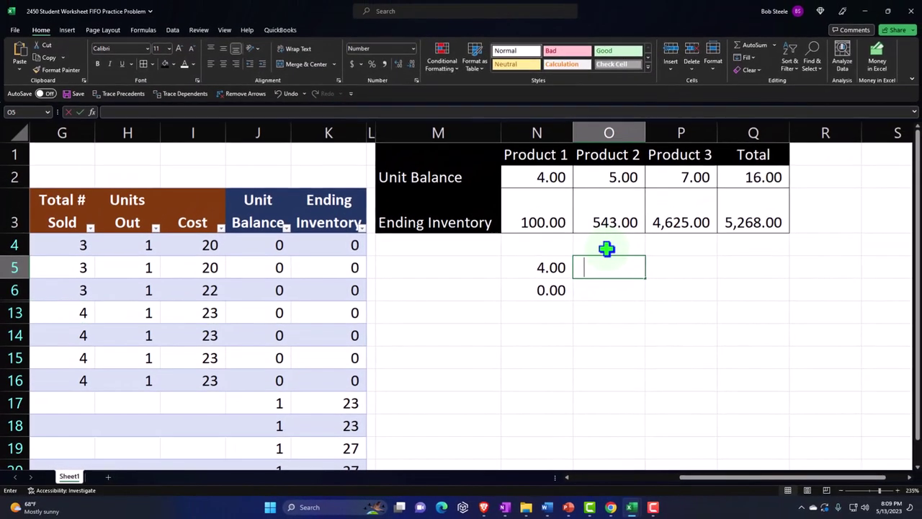
text(5)
key(Return)
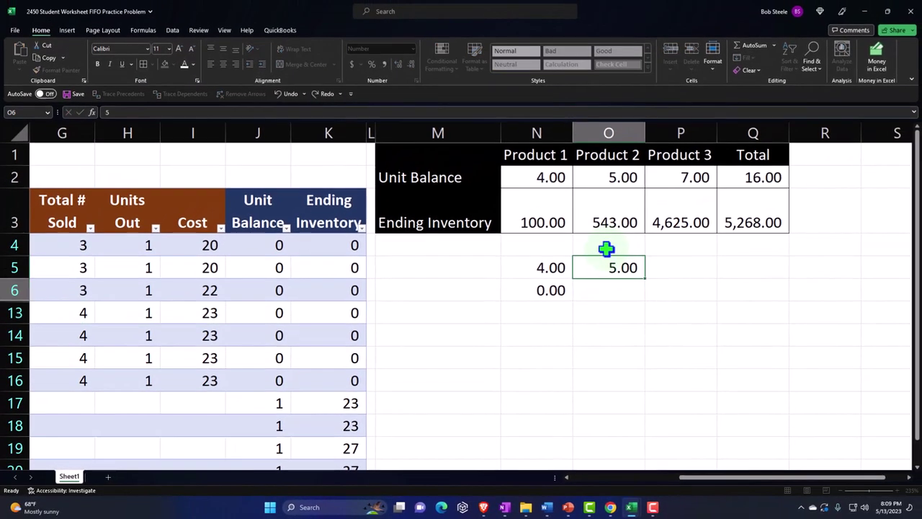
Work out the Product 3 units sold beneath the balance summary: enter 2 in P5 and the formula =P2-P5 in P6.
key(Up)
key(Right)
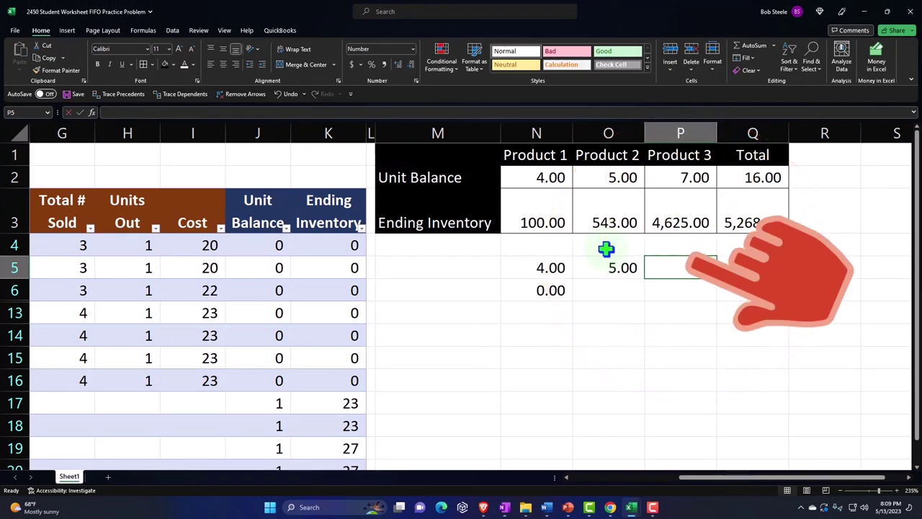
text(2)
key(Return)
text(=)
key(Up)
key(Up)
key(Up)
key(Up)
key(Up)
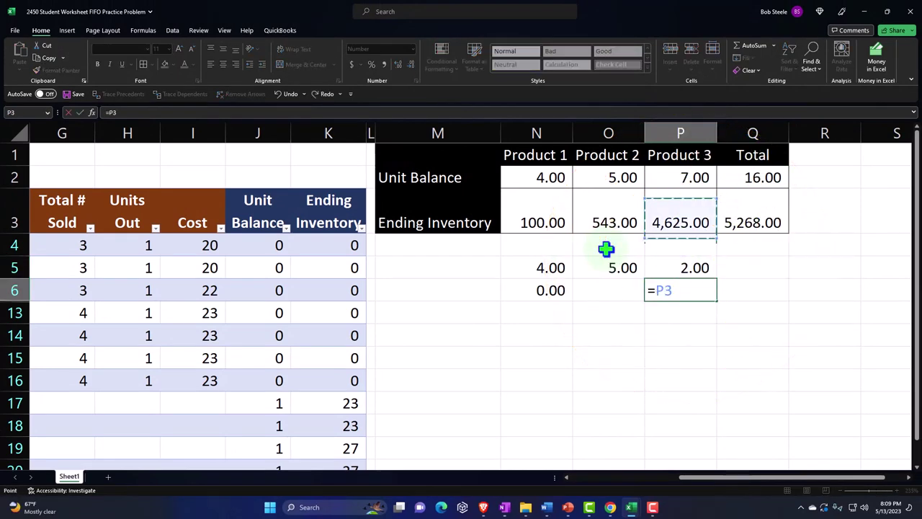
key(Down)
text(-)
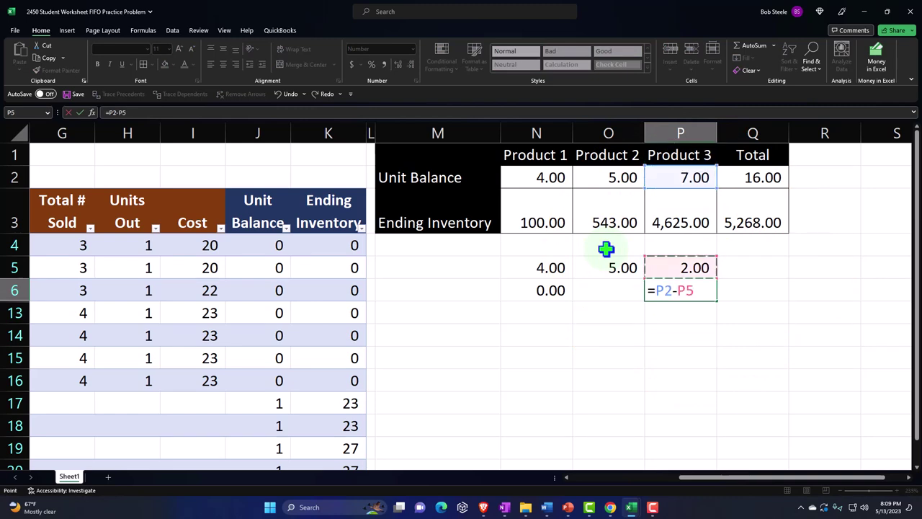
key(Up)
key(Return)
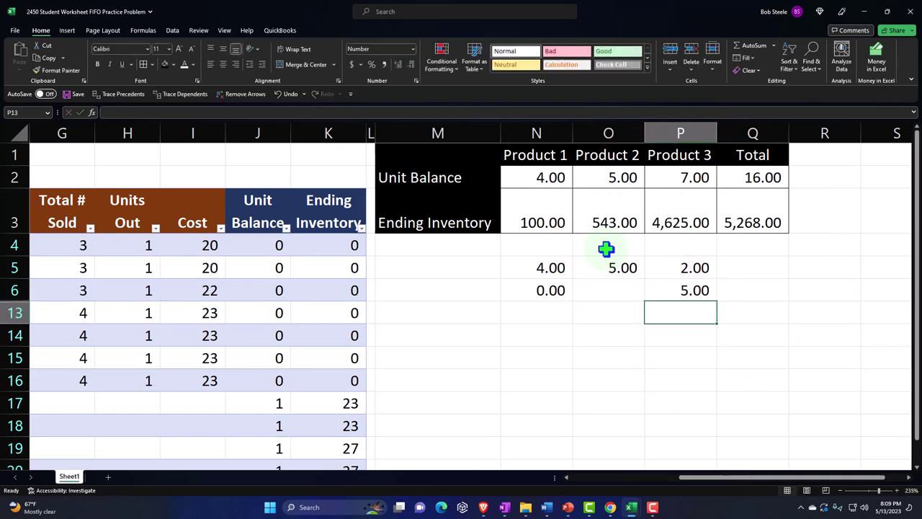
Filter the Product column of the FIFO table to show only Product 3 instead of Product 1.
key(Left)
key(Left)
key(Left)
key(Left)
key(Left)
key(Left)
key(Left)
key(Left)
key(Left)
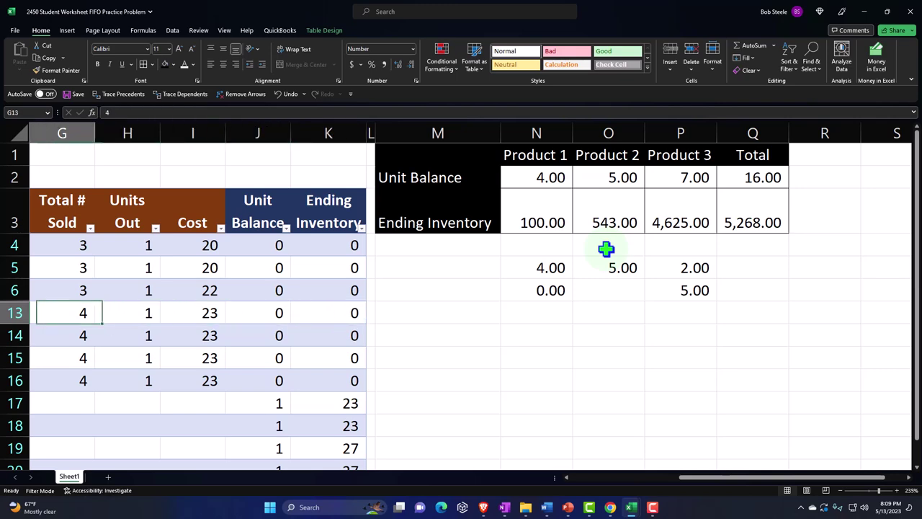
key(Left)
key(Left)
key(Left)
key(Left)
key(Left)
key(Left)
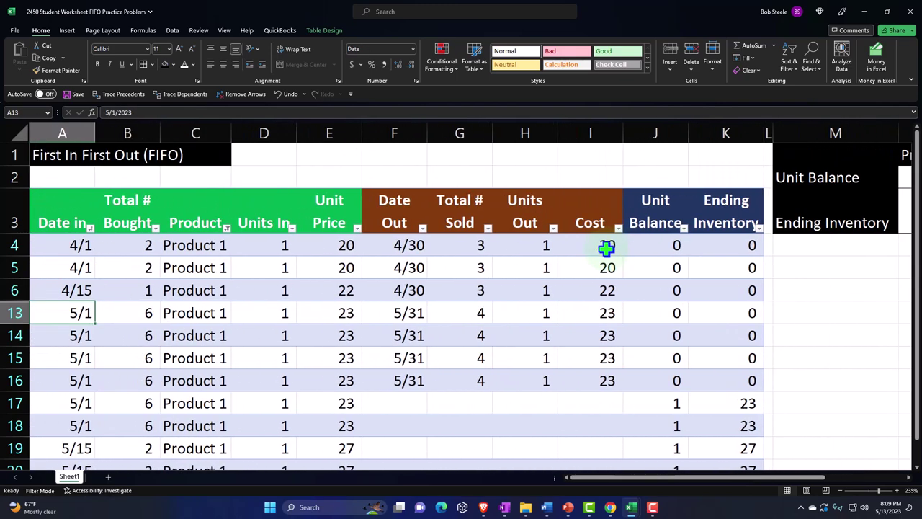
click(226, 229)
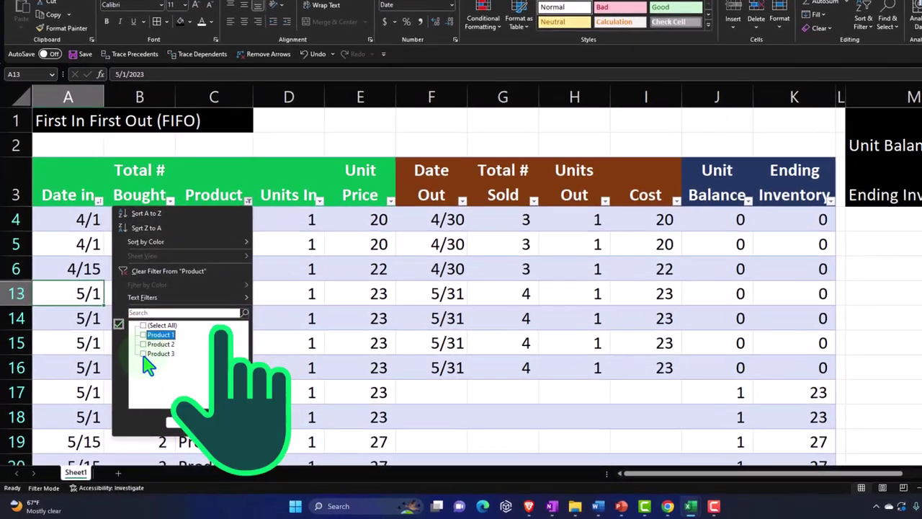
click(144, 363)
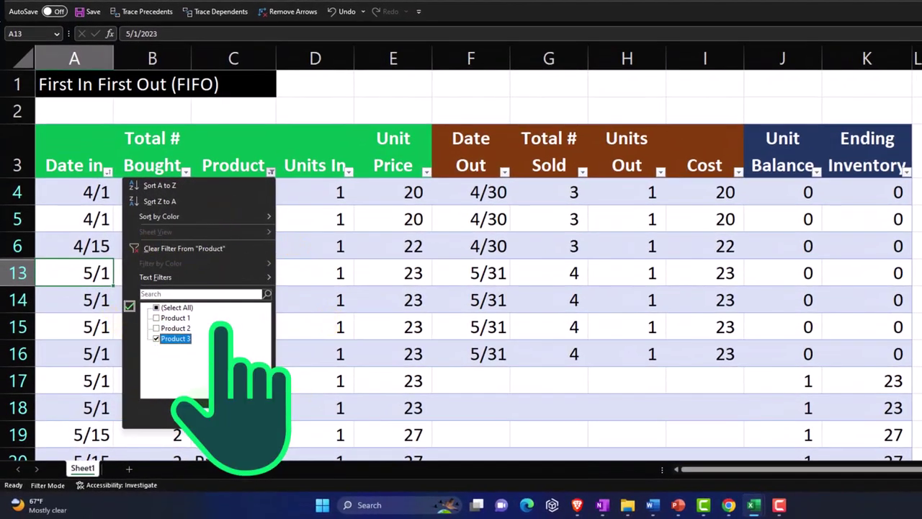
click(206, 413)
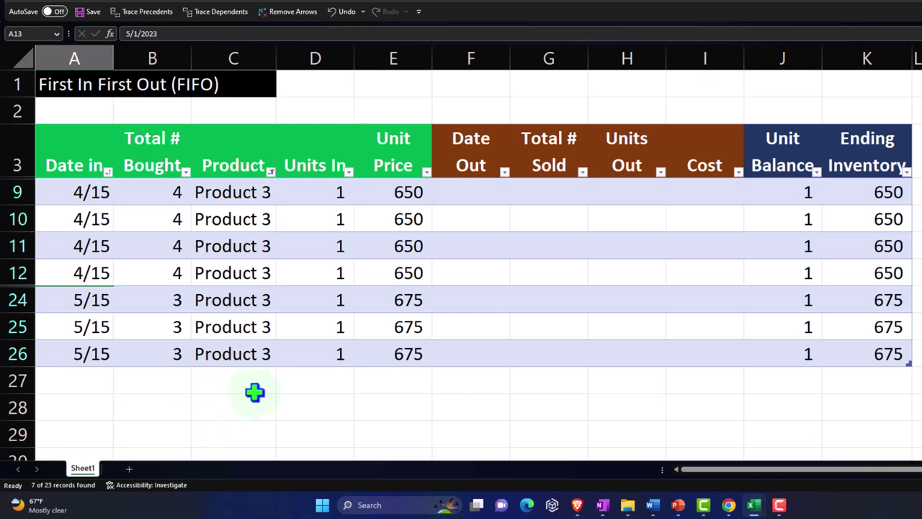
Examine the Product 3 unit balances and ending inventory in the table and the balance summary.
click(661, 224)
key(Right)
key(Right)
key(Right)
key(Right)
key(Right)
key(Right)
key(Right)
key(Right)
key(Right)
key(Right)
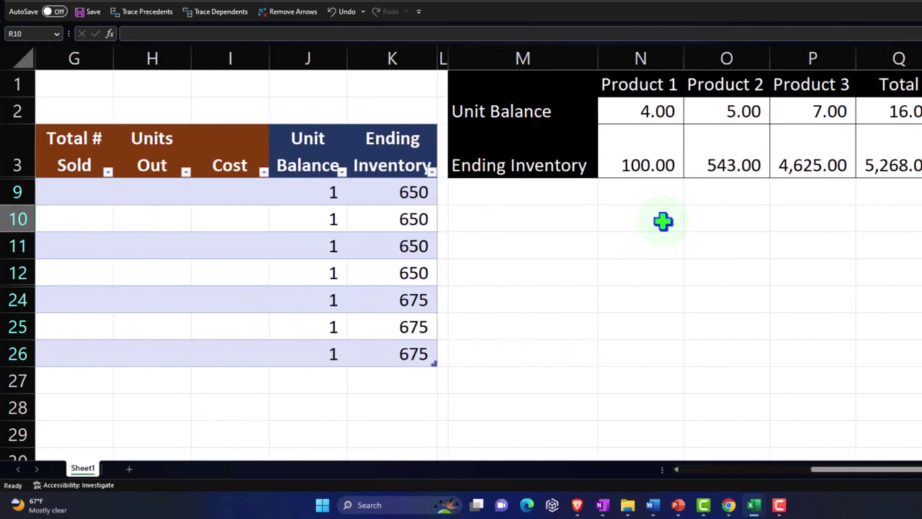
key(Up)
click(535, 246)
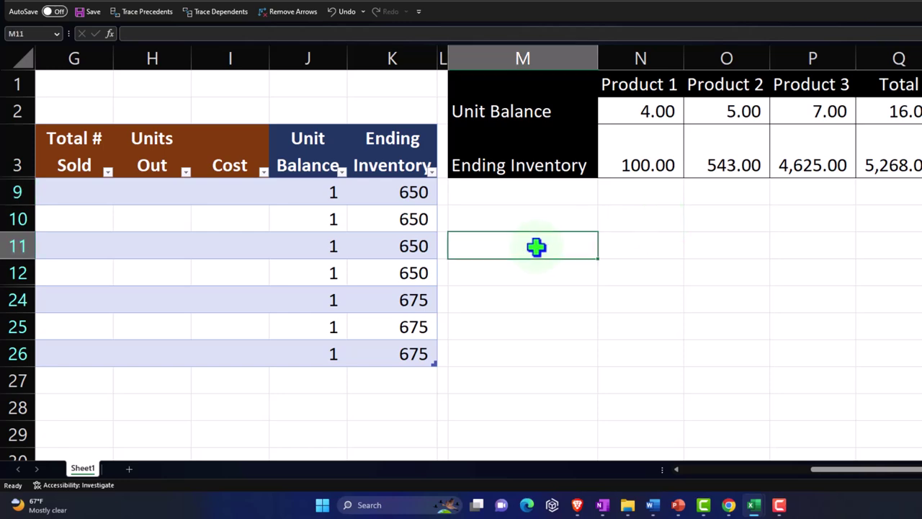
key(Left)
key(Home)
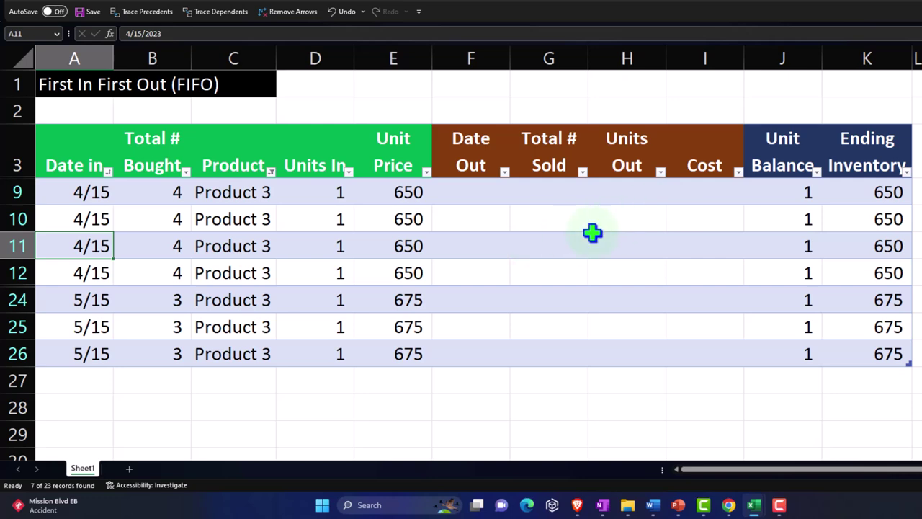
In the first Product 3 row, enter 5/31 as the date out and 5 as the total number sold.
click(551, 238)
click(471, 191)
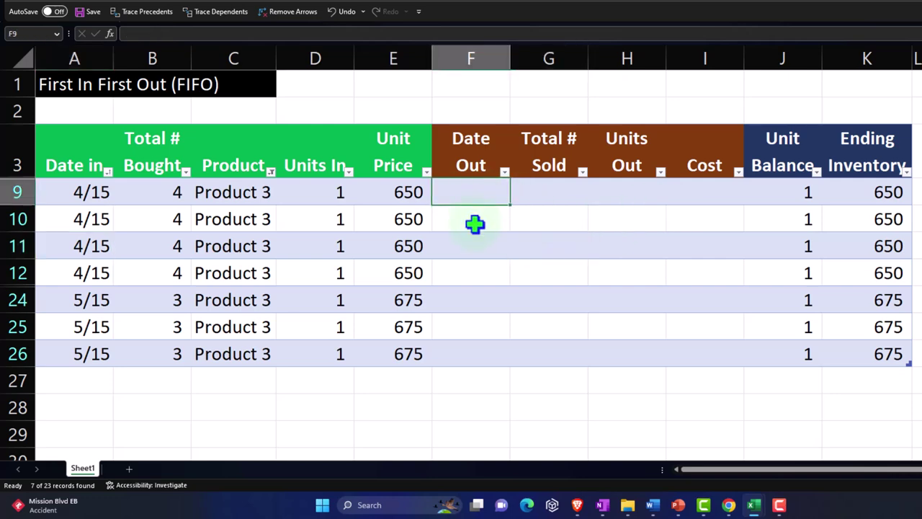
text(5/31)
key(Tab)
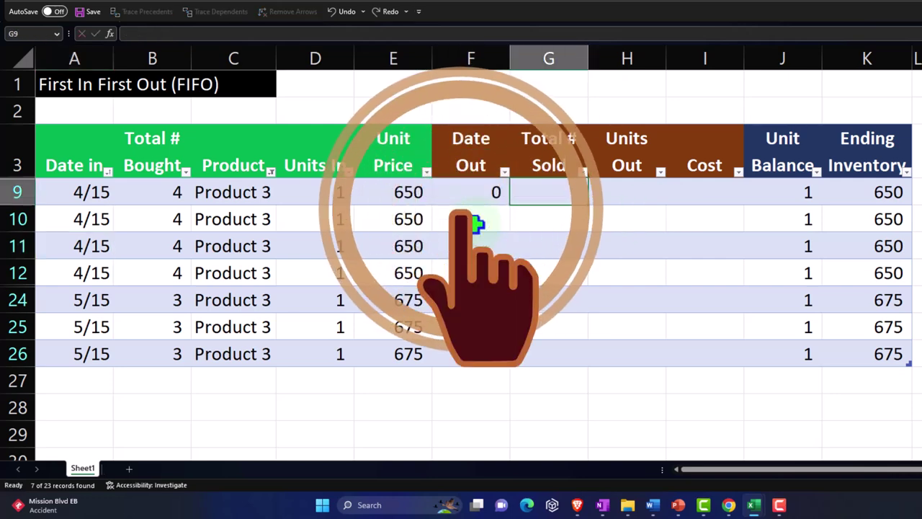
text(5)
key(Return)
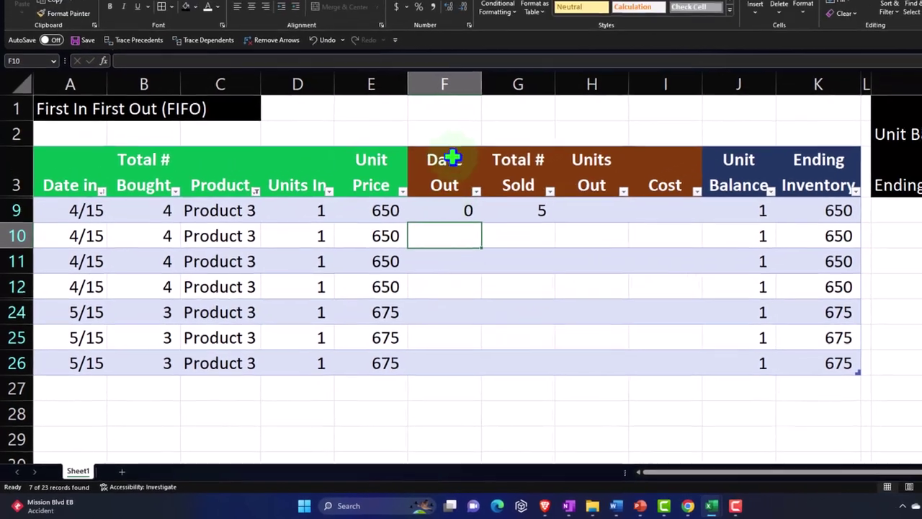
Format the whole Date Out column as a date in the 3/14 style.
click(470, 57)
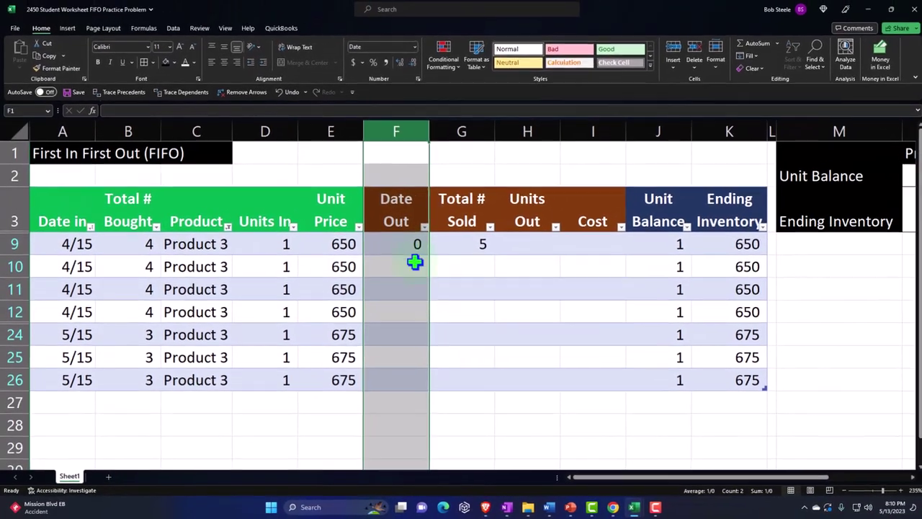
right_click(407, 301)
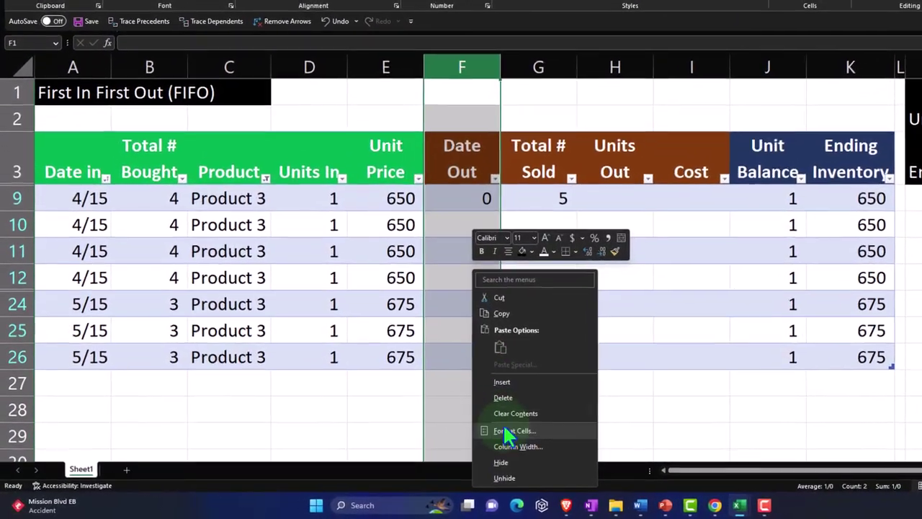
click(425, 441)
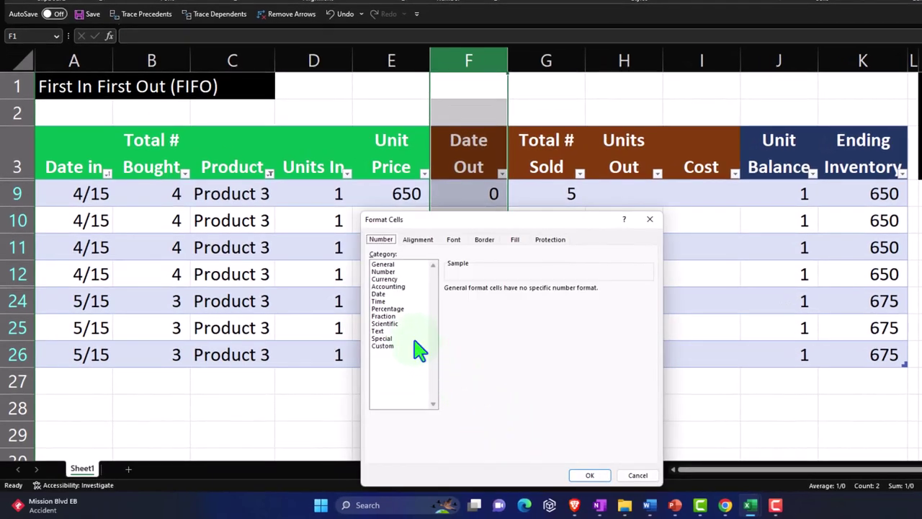
click(390, 296)
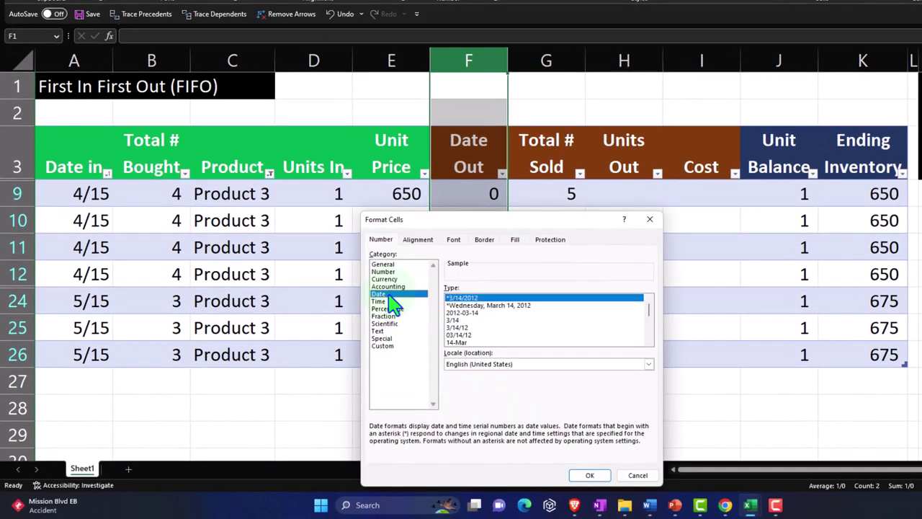
click(454, 320)
click(585, 473)
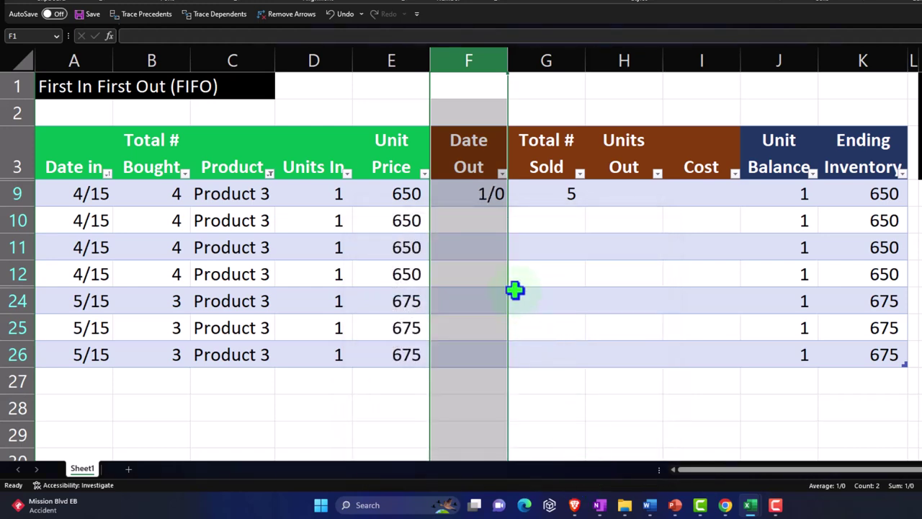
Re-enter 5/31 as the date out in F9 and enter 1 unit out in H9.
click(483, 191)
text(5/31)
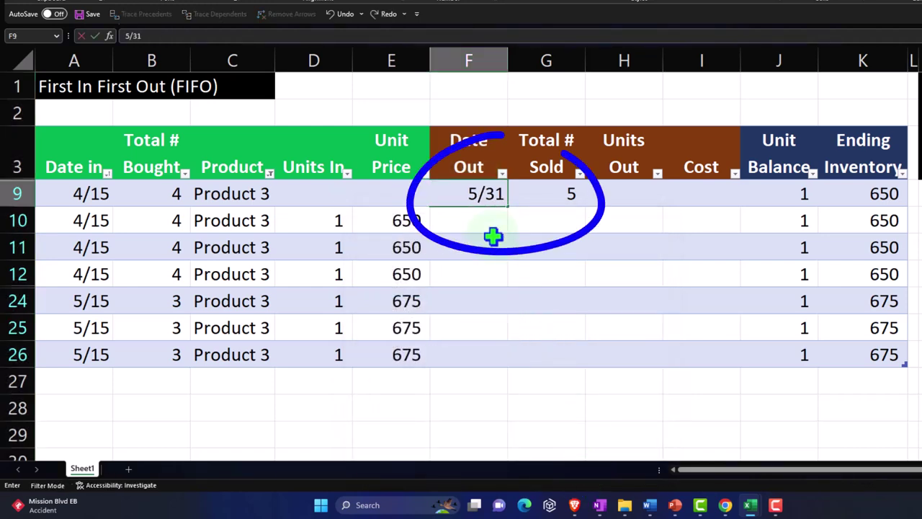
key(Return)
key(Right)
key(Up)
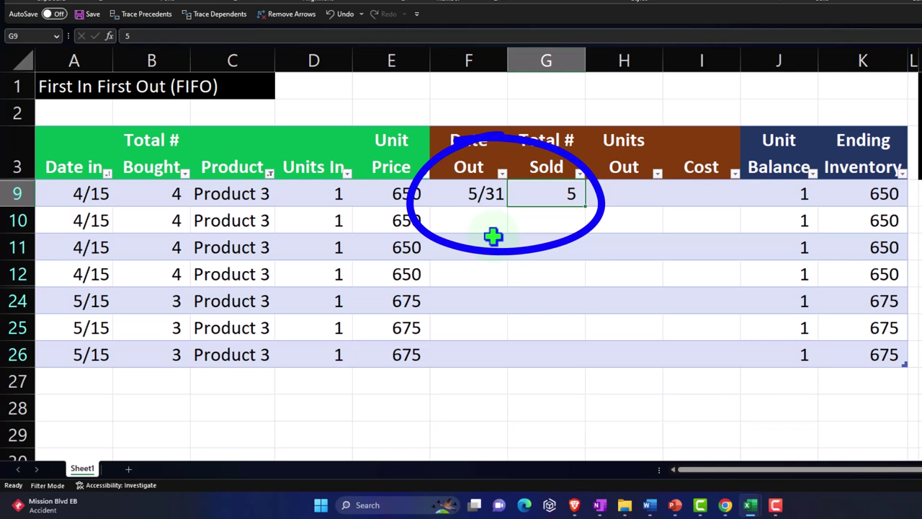
key(Tab)
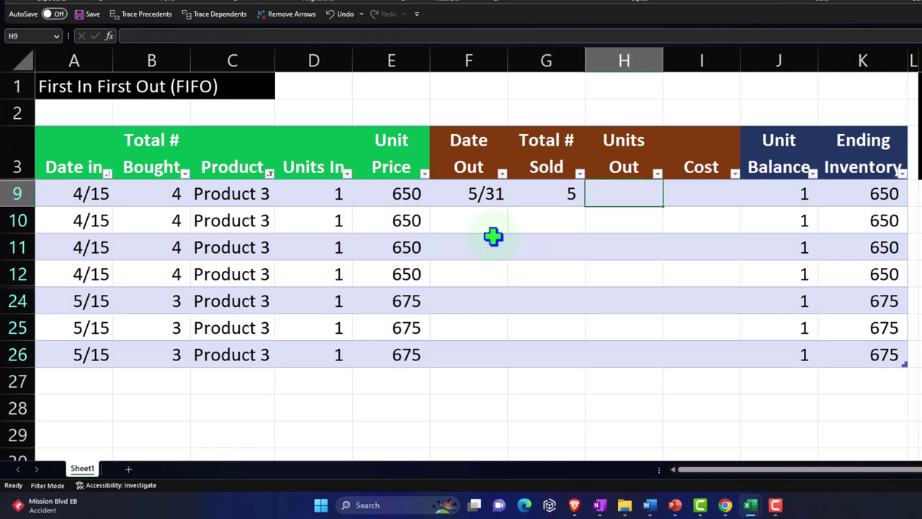
text(1)
key(Return)
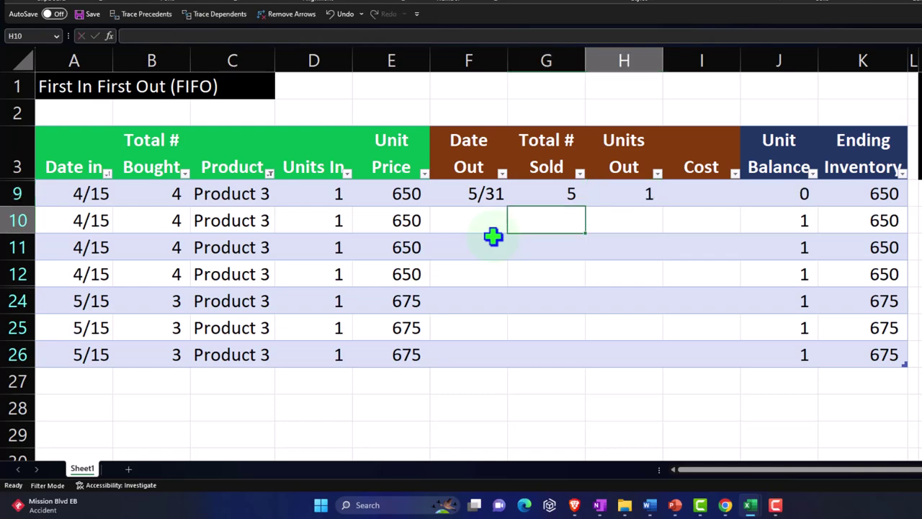
Enter a Cost formula in I9 that picks up the same row's unit price.
key(Right)
key(Right)
key(Up)
text(+)
key(Left)
key(Left)
key(Left)
key(Left)
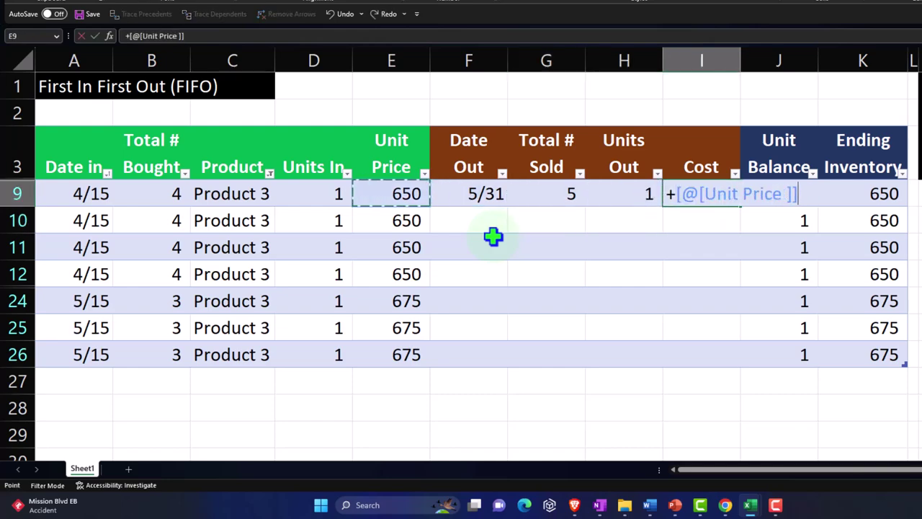
key(Return)
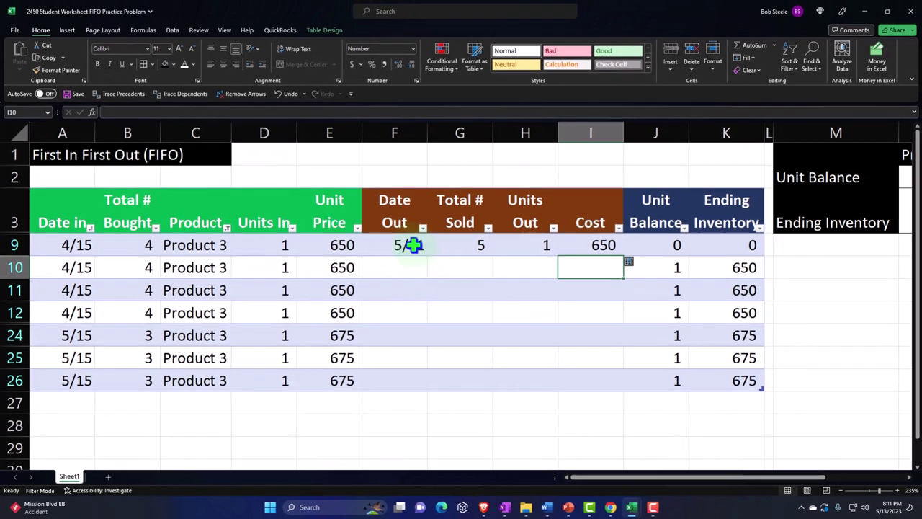
Copy the sale entries in F9:I9 to the next four visible Product 3 rows, 10 through 24.
drag(462, 209, 633, 211)
key(ctrl+c)
drag(406, 267, 404, 327)
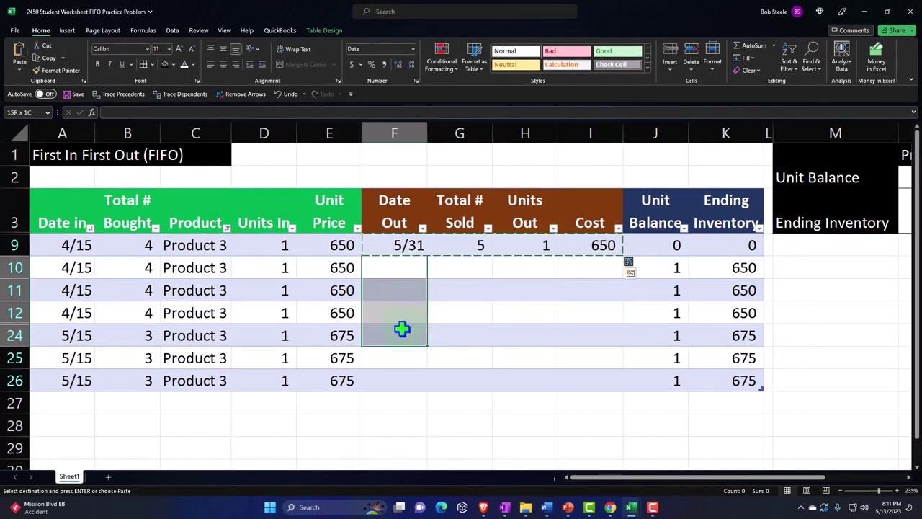
key(ctrl+v)
Examine the dates and costs of the five sold Product 3 units, including the cost total and the newer purchase layer.
drag(411, 245, 406, 326)
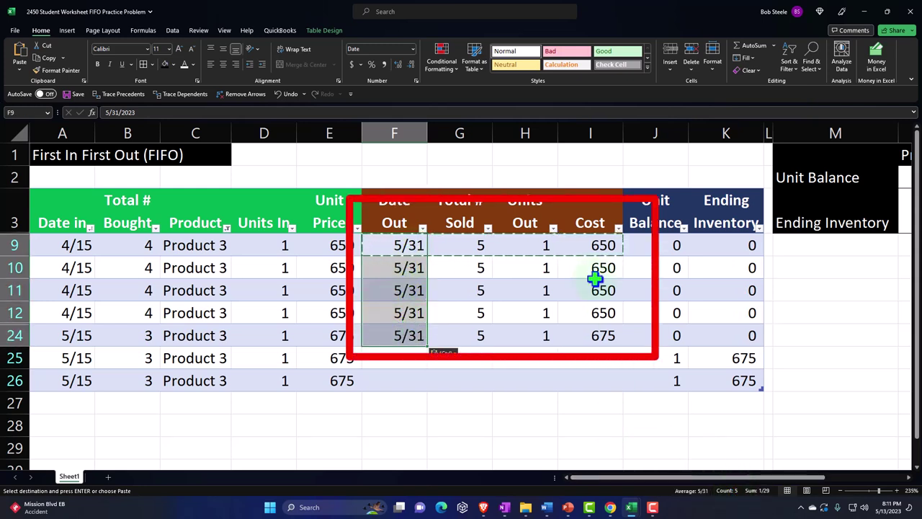
drag(592, 245, 591, 331)
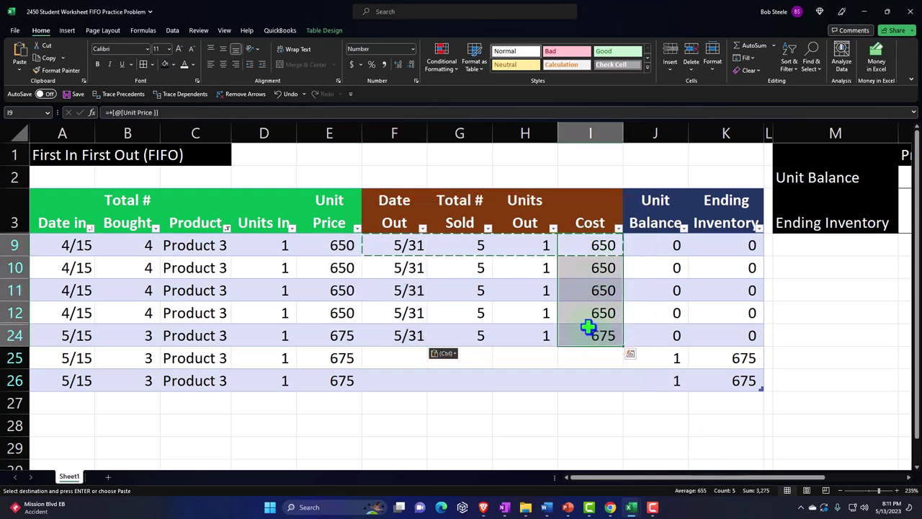
click(590, 333)
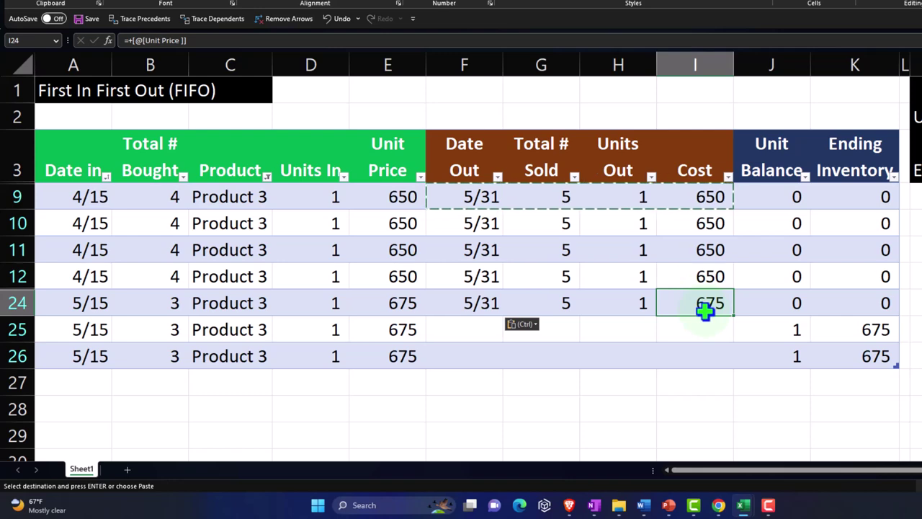
click(706, 201)
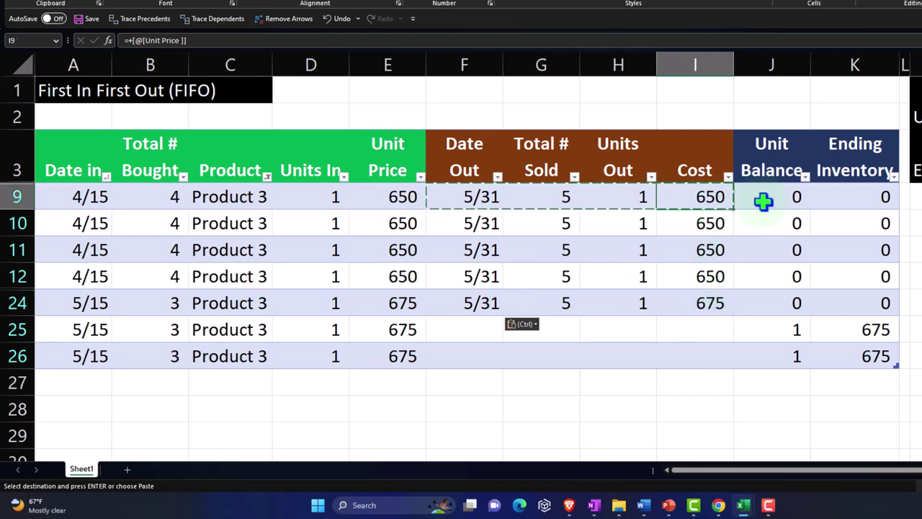
key(Down)
key(Down)
key(Down)
key(Down)
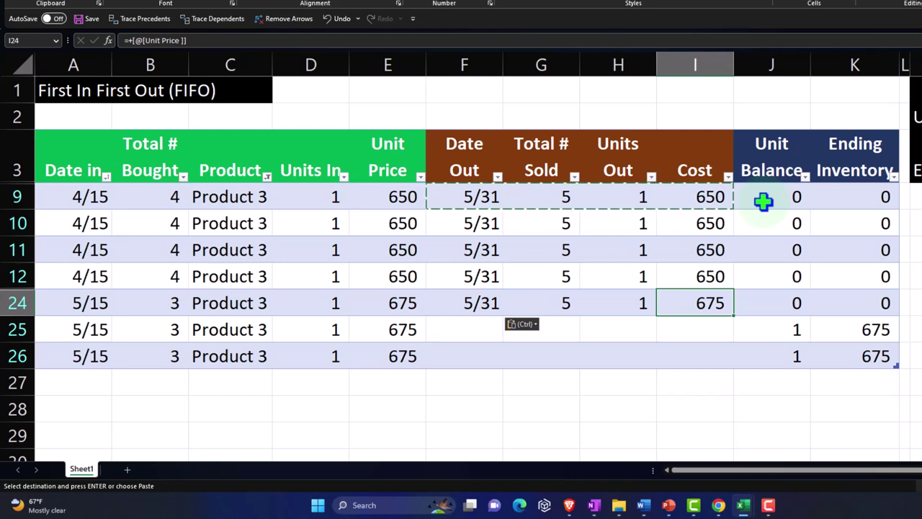
key(Down)
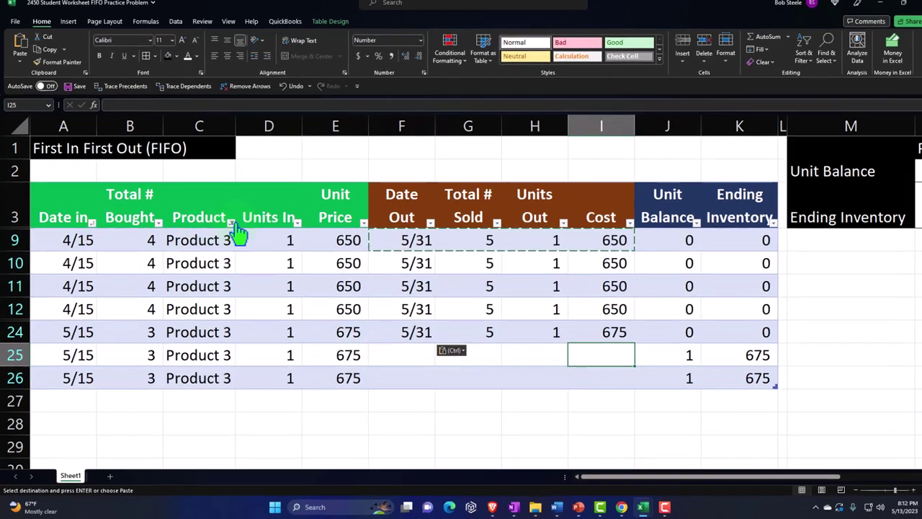
Remove the Product 3 filter so the FIFO table shows all products.
click(226, 227)
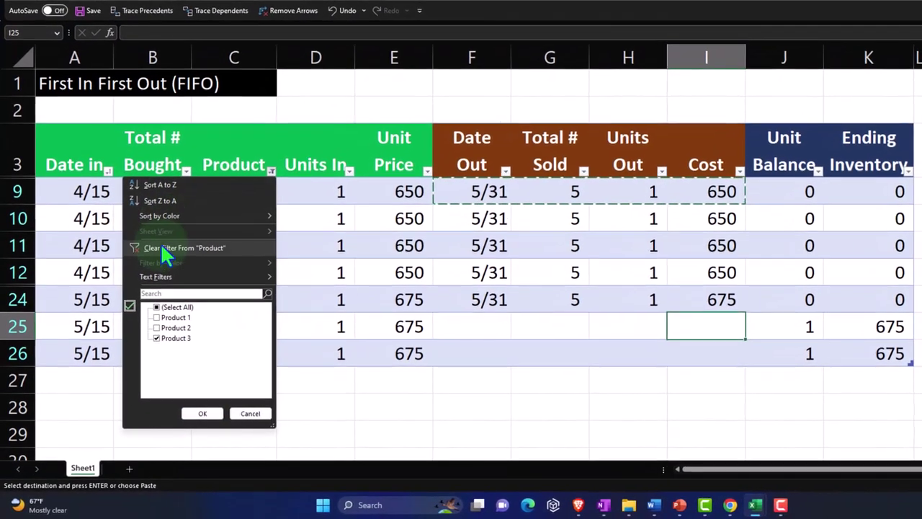
click(157, 307)
click(202, 413)
Clear the working figures in N5:P6 beneath the balance summary.
drag(702, 468, 888, 475)
click(849, 299)
drag(785, 223, 823, 269)
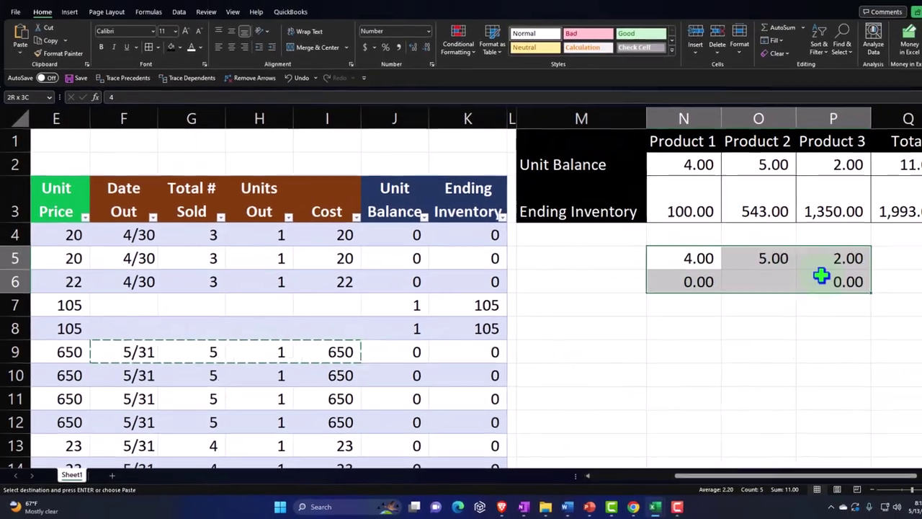
key(Delete)
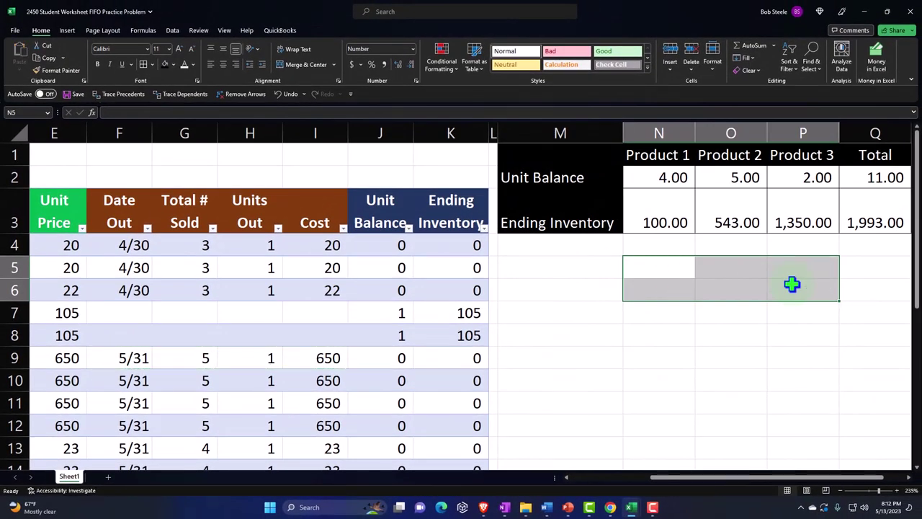
Examine the unit balance of each product in the balance summary and the formula behind the Product 1 balance.
key(Right)
key(Right)
key(Right)
key(Right)
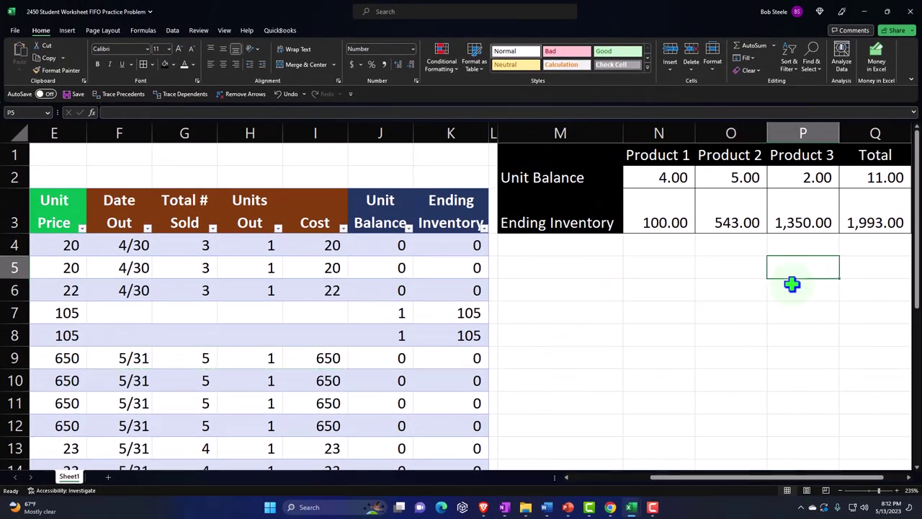
key(Up)
key(Up)
key(Up)
key(Up)
key(Left)
key(Left)
key(Left)
key(Left)
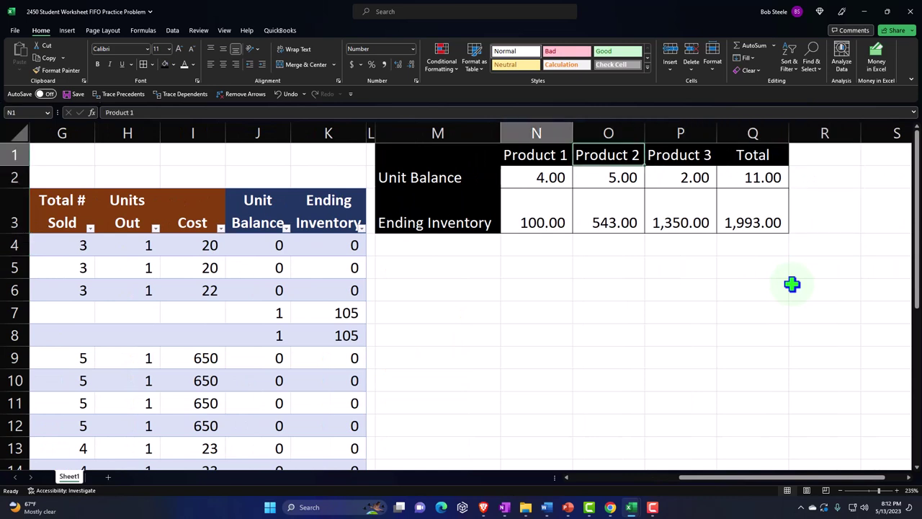
key(Down)
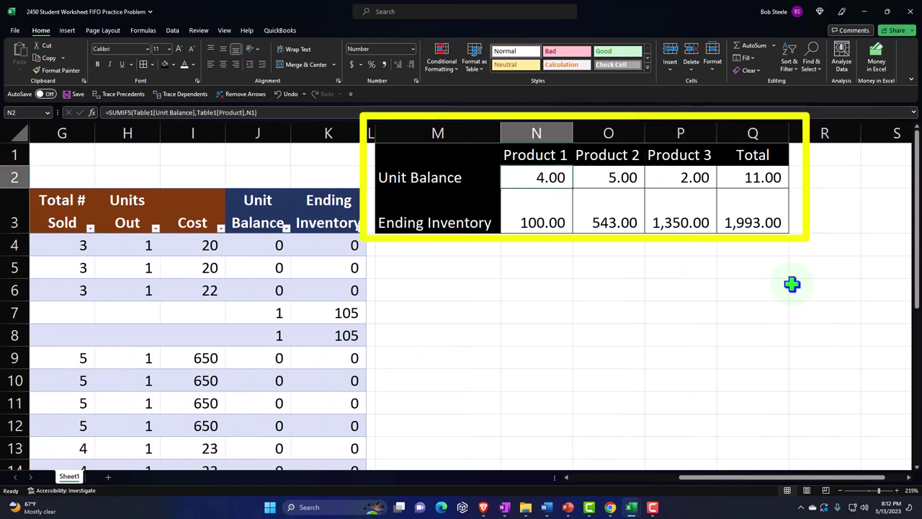
key(Right)
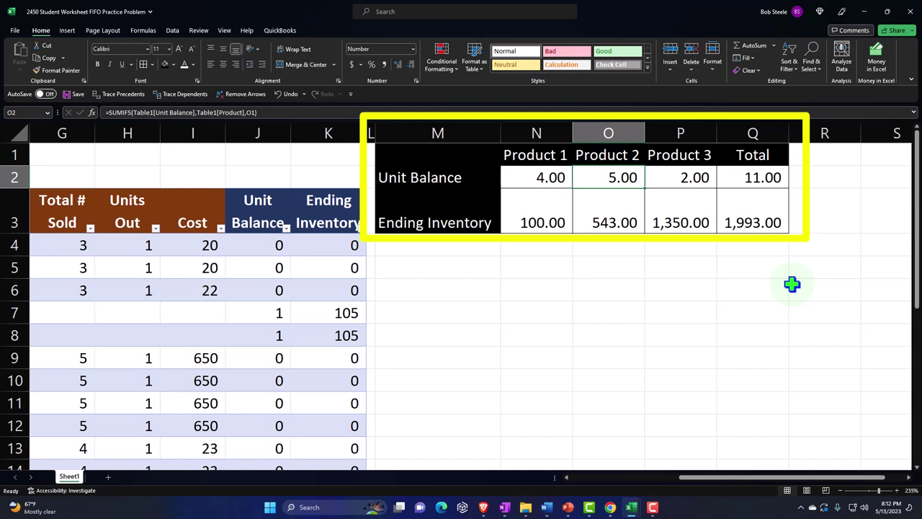
key(Right)
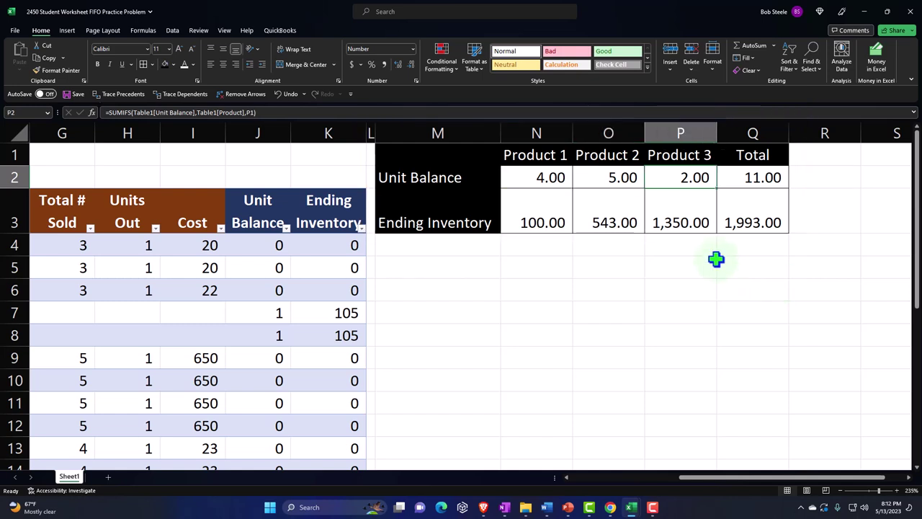
double_click(546, 178)
key(Return)
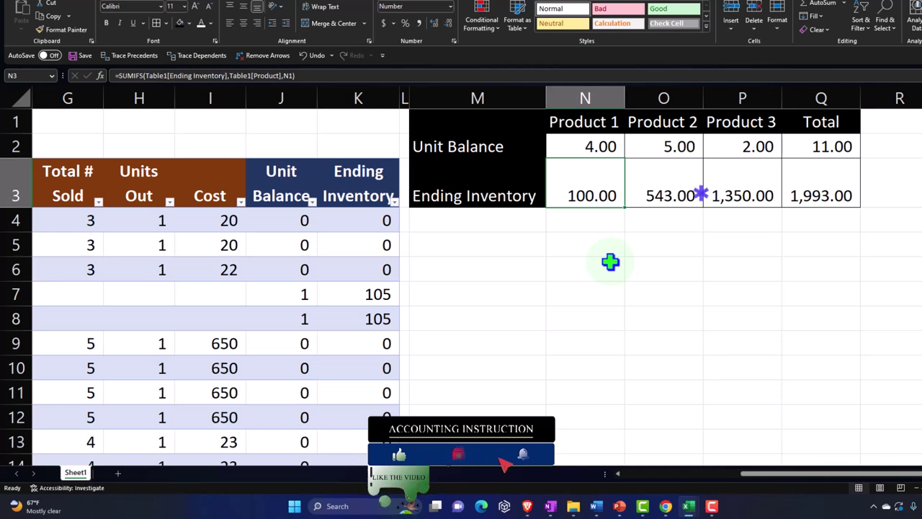
Select Q5 beneath the Total column and switch to the QuickBooks balance sheet to check the May inventory asset.
key(Down)
key(Down)
key(Right)
key(Right)
key(Right)
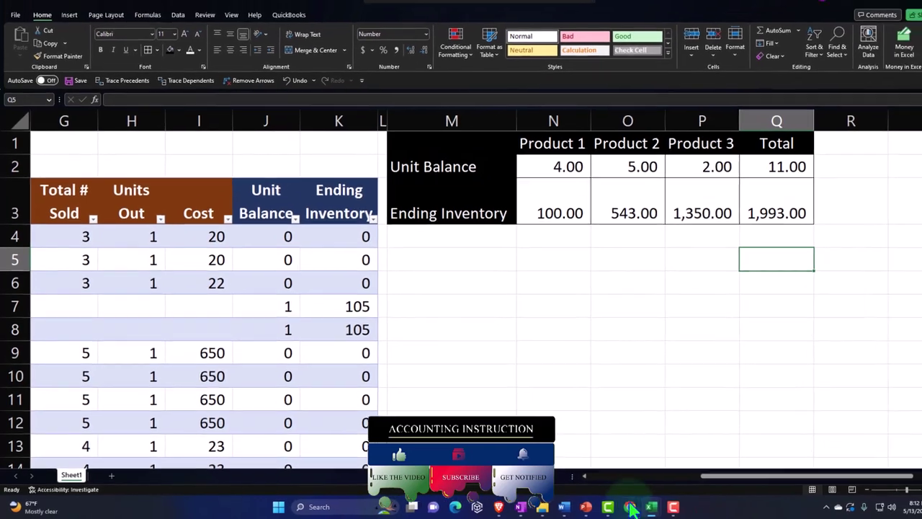
mouse_move(664, 505)
click(603, 472)
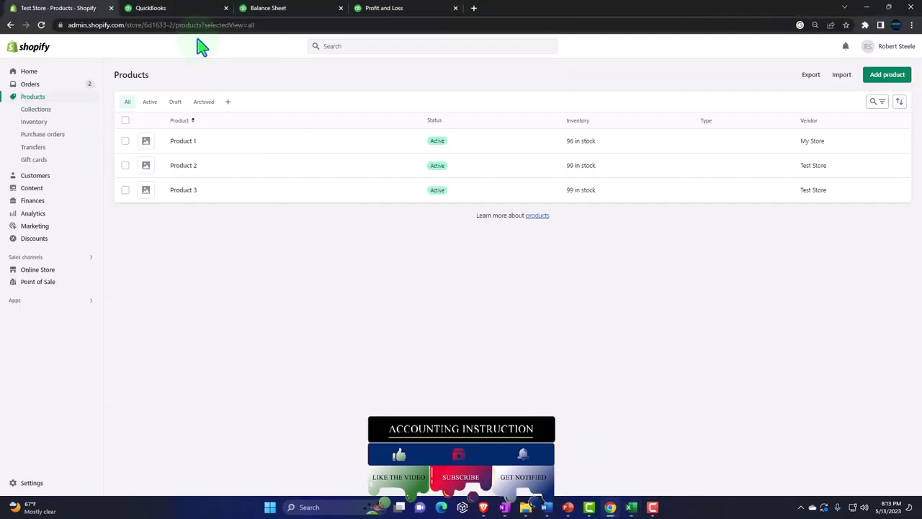
click(175, 12)
click(255, 10)
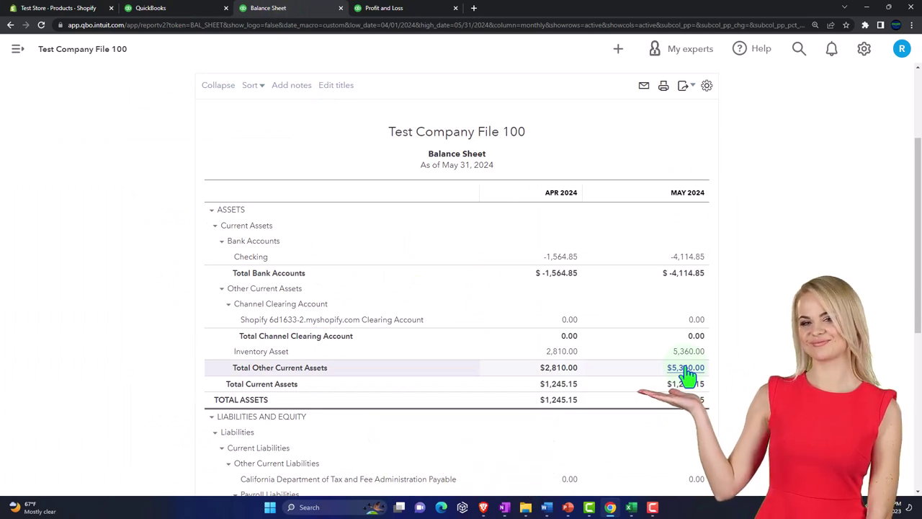
Switch back to the Excel FIFO worksheet and enter the QuickBooks inventory balance of 5,360 in Q5.
mouse_move(633, 510)
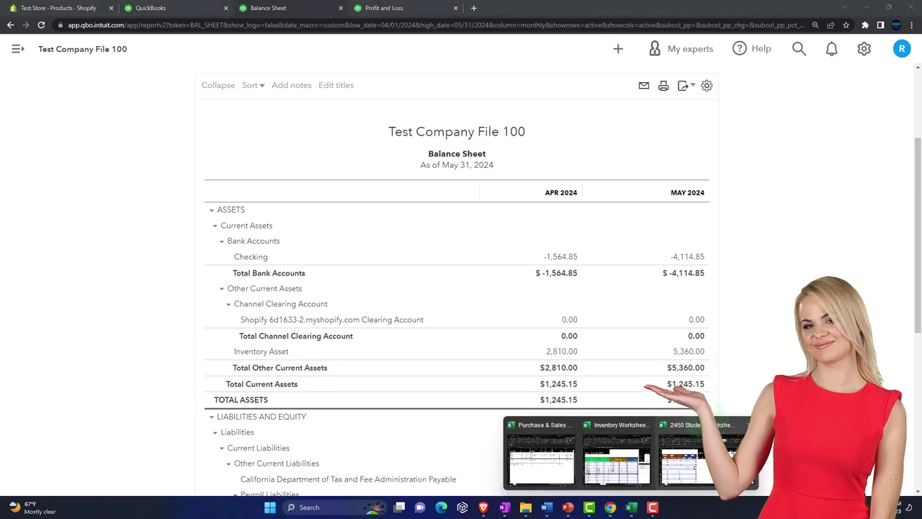
click(792, 450)
text(5,360)
key(Return)
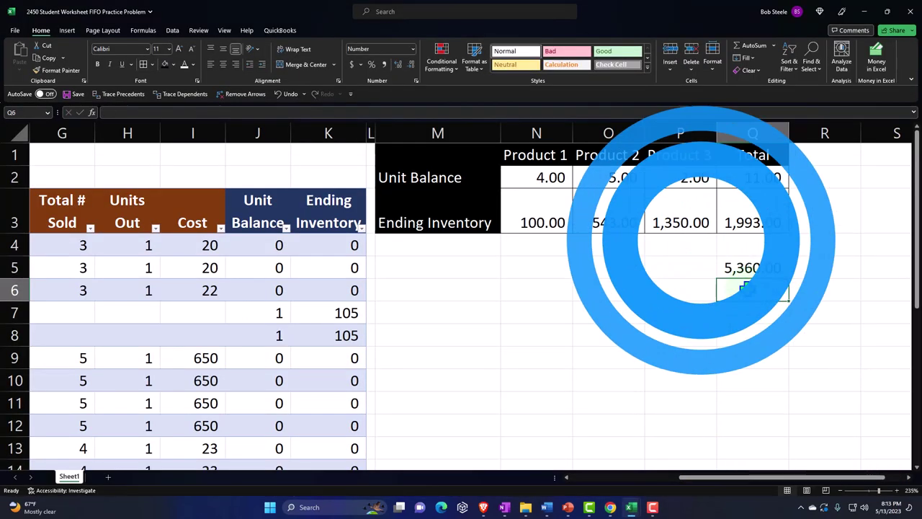
Calculate the required inventory adjustment in Q7 by subtracting the total ending inventory in Q3 from the QuickBooks balance in Q5.
key(Return)
text(=)
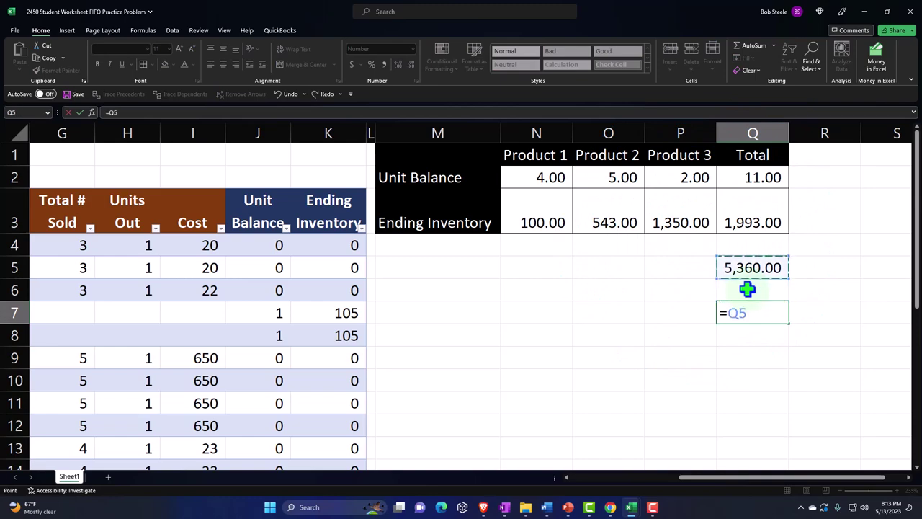
text(-)
key(Up)
key(Up)
key(Up)
key(Up)
key(Return)
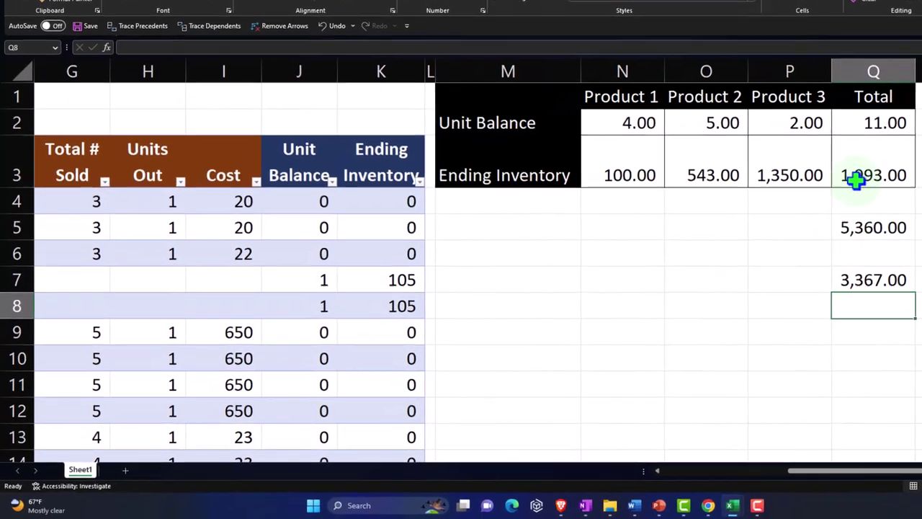
click(855, 181)
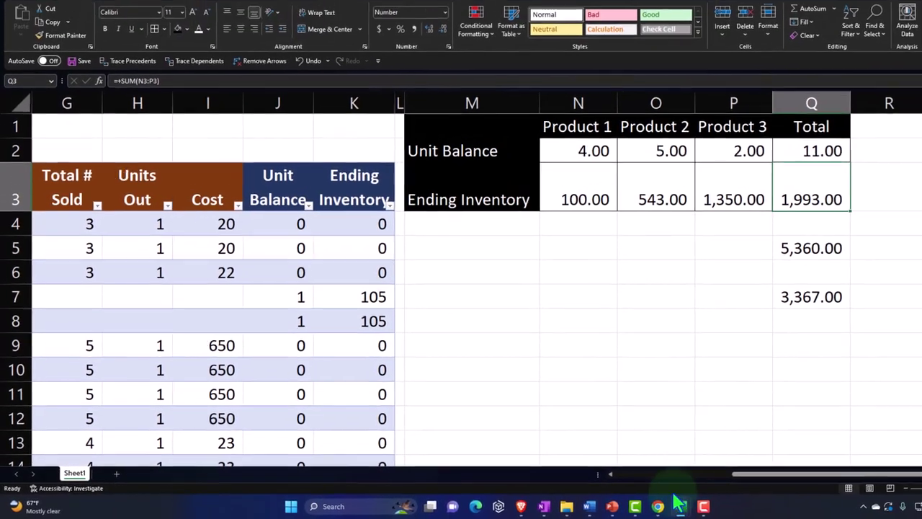
Switch to QuickBooks Online in the browser and start a new journal entry.
click(707, 505)
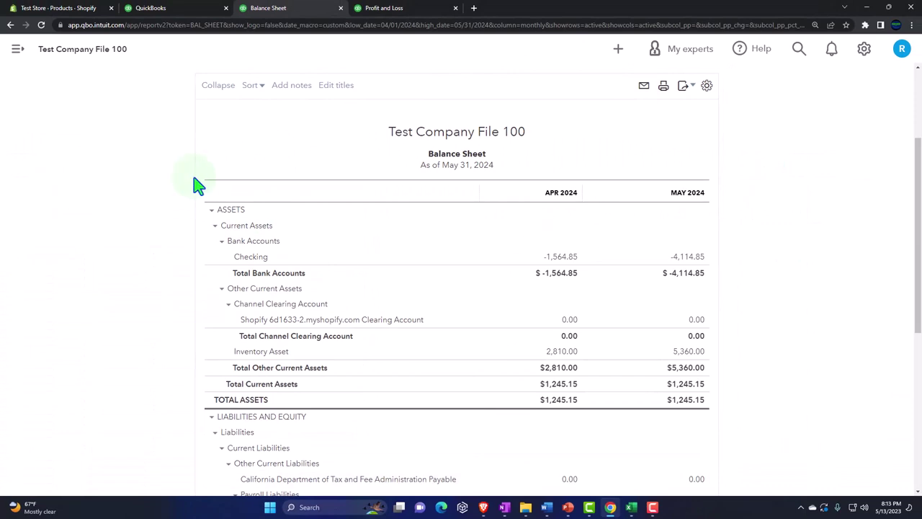
click(175, 9)
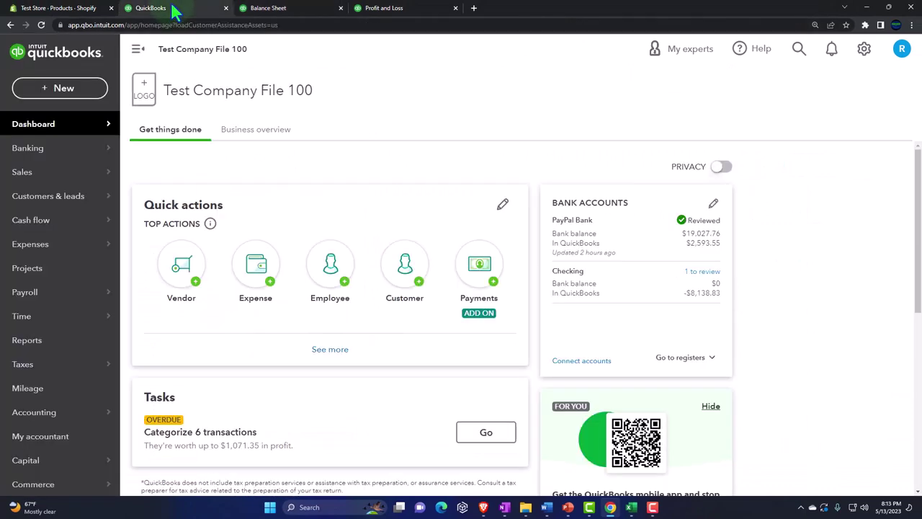
click(61, 90)
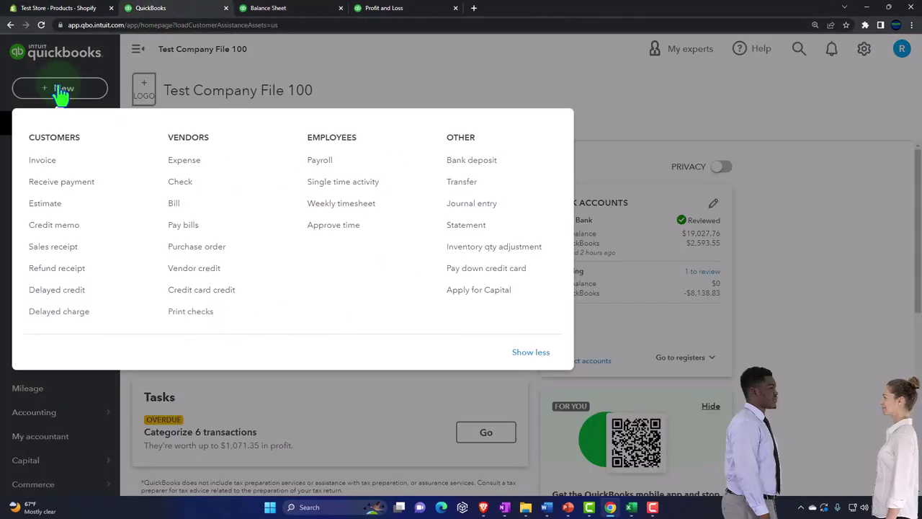
click(476, 208)
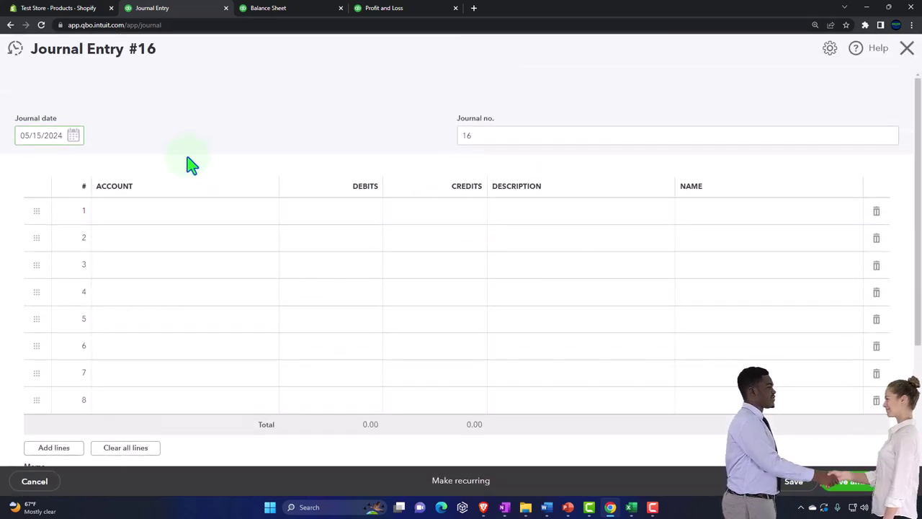
Set the journal date to 05/31/2024 and move on to the account of the first journal line.
drag(62, 137, 4, 135)
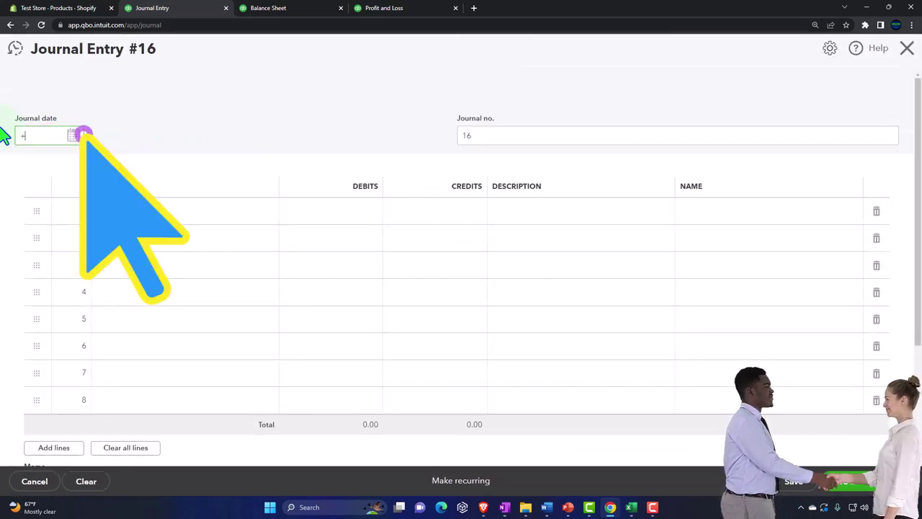
key(plus)
key(plus)
key(plus)
key(plus)
key(plus)
key(plus)
key(plus)
key(plus)
key(plus)
key(plus)
key(plus)
key(plus)
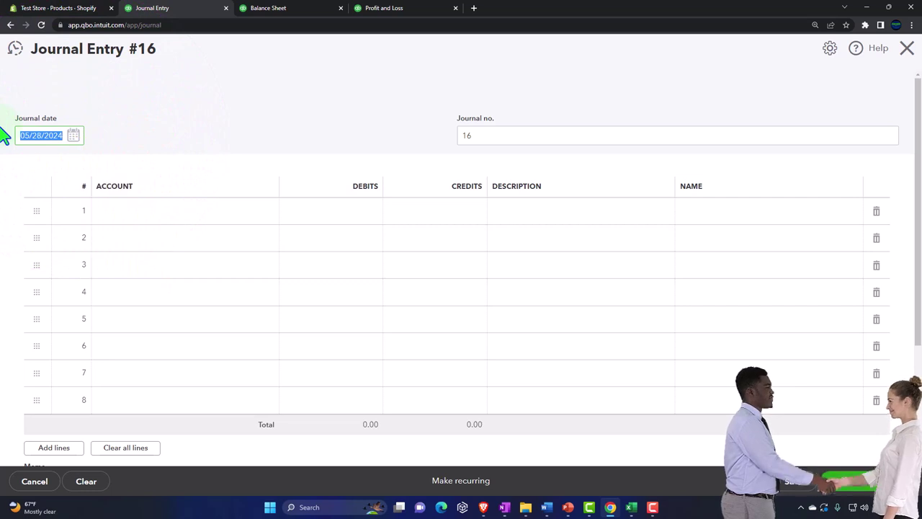
key(Tab)
key(Tab)
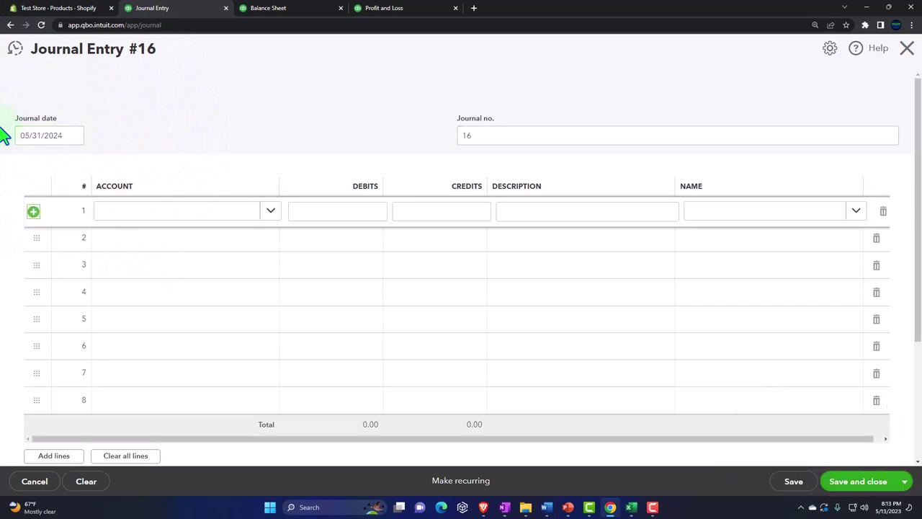
Fill the first journal line with the Cost of goods sold account and a debit of 3,367.00.
text(c)
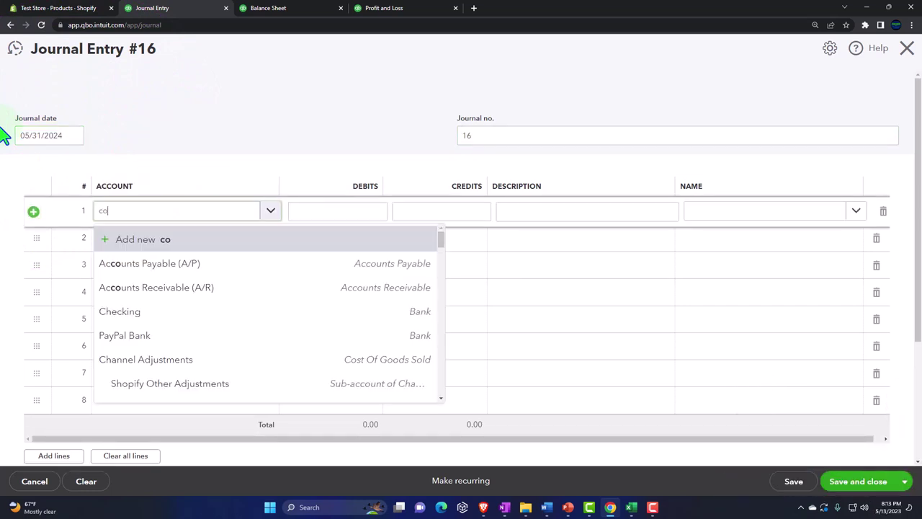
text(o)
key(Down)
key(Down)
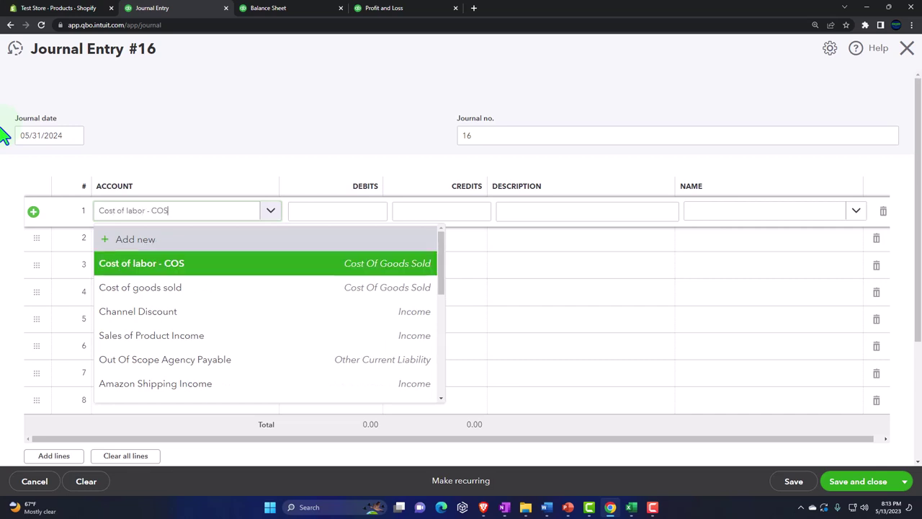
key(Tab)
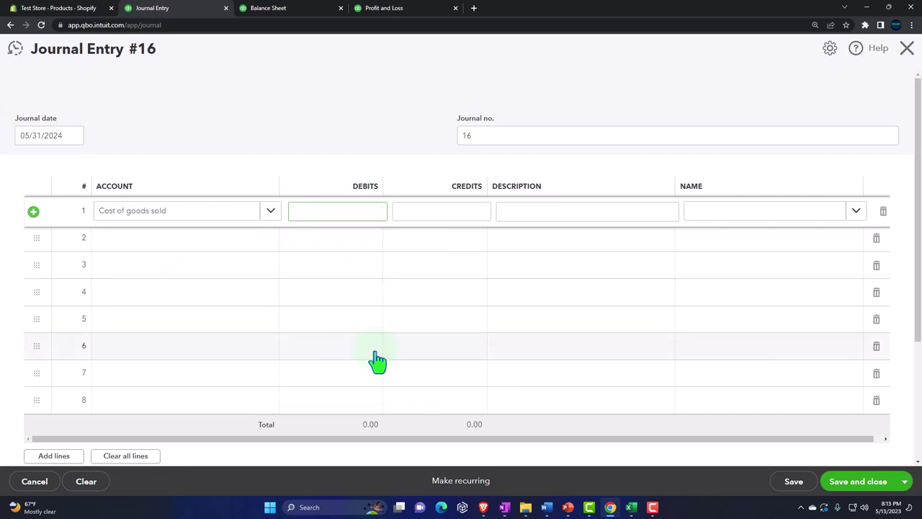
click(631, 507)
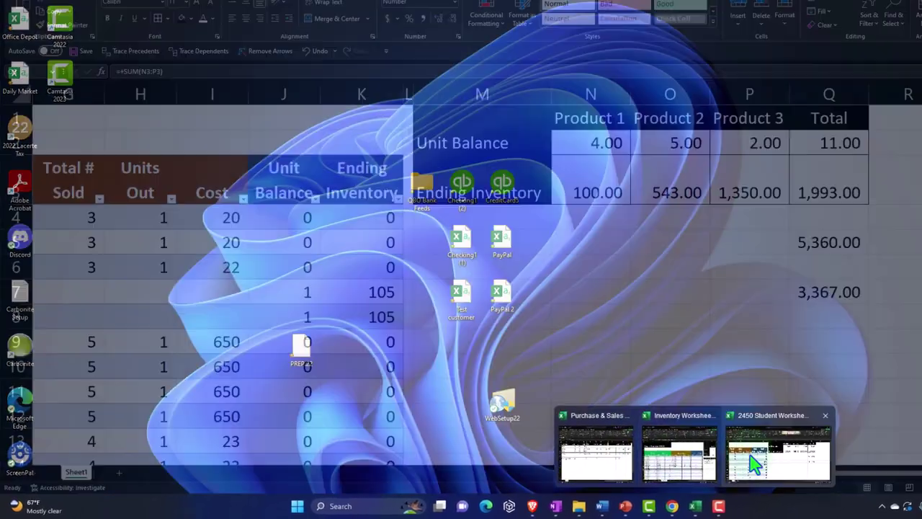
mouse_move(691, 467)
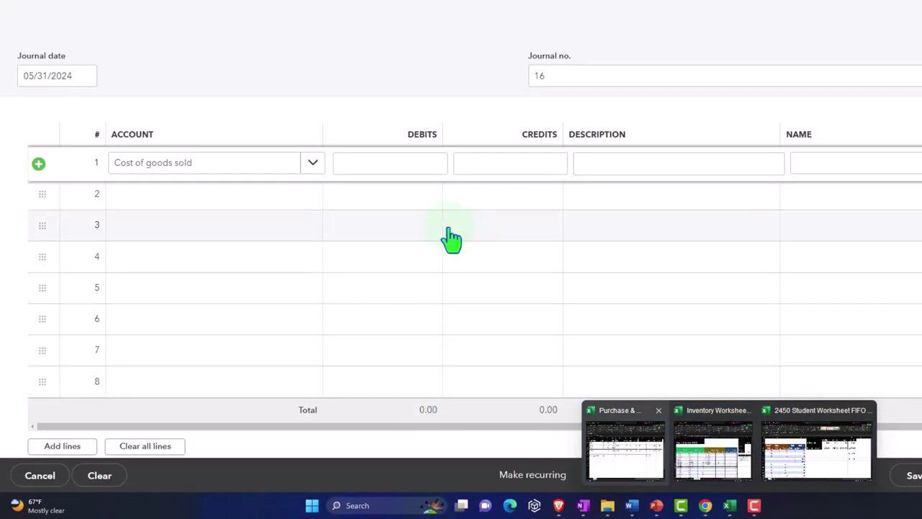
click(401, 164)
key(Tab)
key(Tab)
key(Tab)
key(Tab)
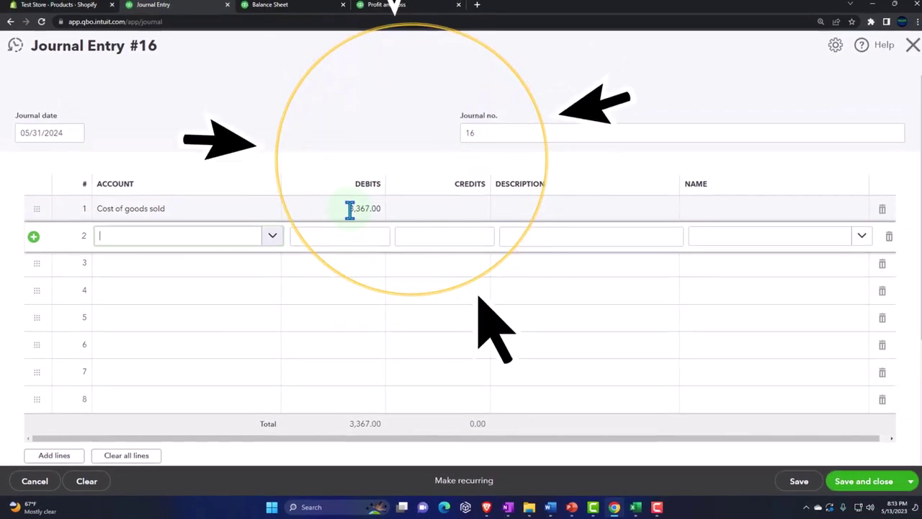
Fill the second journal line with the Inventory Asset account and a credit of 3,367.00, and save and close the entry.
text(inve)
key(Down)
key(Down)
key(Tab)
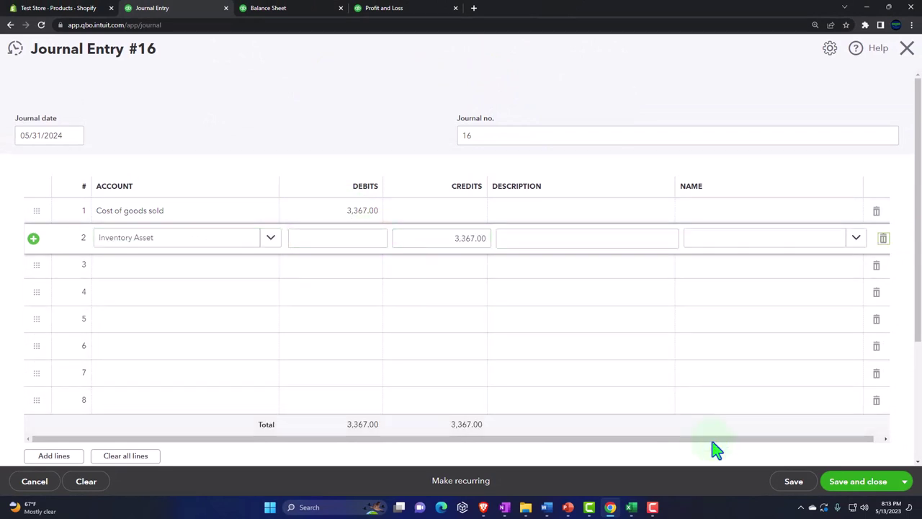
click(837, 487)
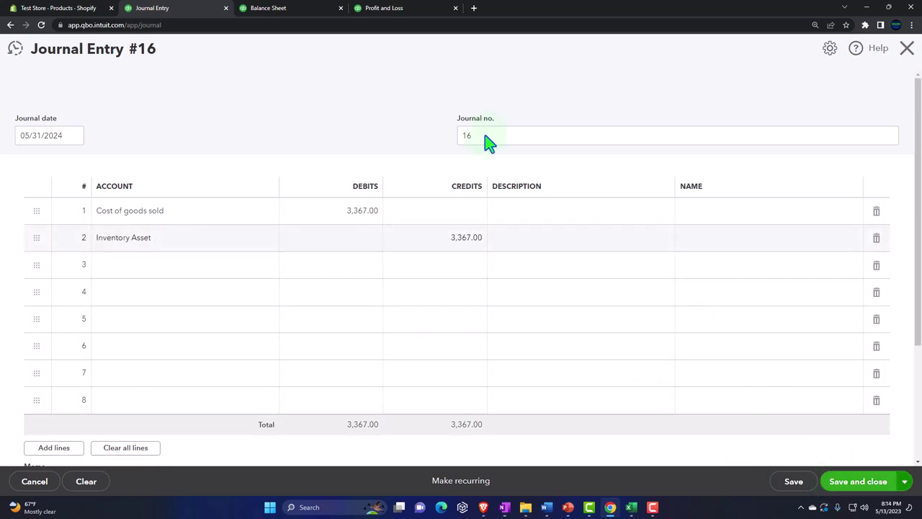
Rerun the balance sheet and compare the May inventory asset with the total ending inventory in the Excel FIFO worksheet.
click(302, 10)
scroll(504, 180, up, 3)
click(570, 188)
scroll(180, 346, down, 3)
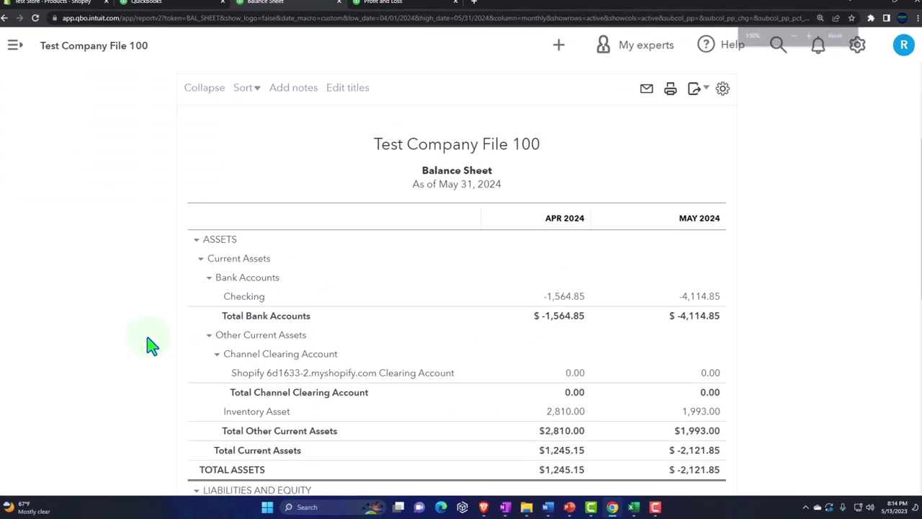
scroll(147, 346, down, 3)
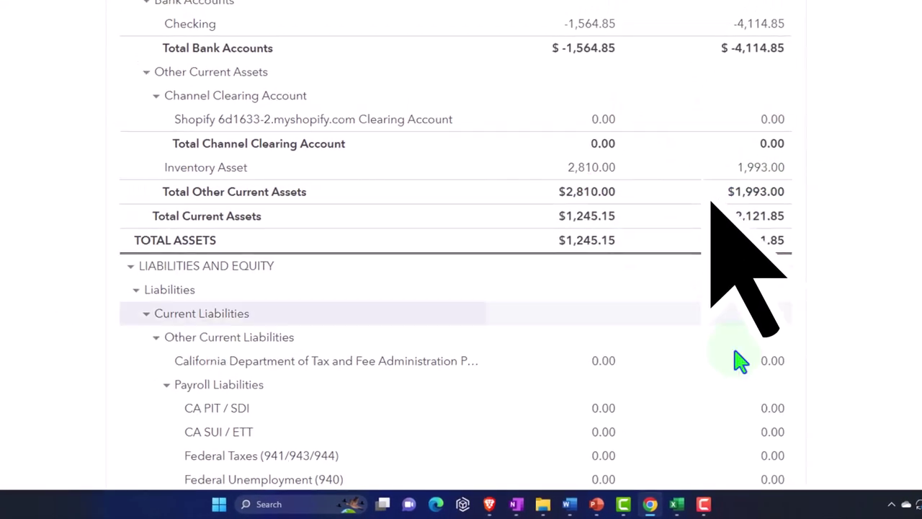
mouse_move(684, 503)
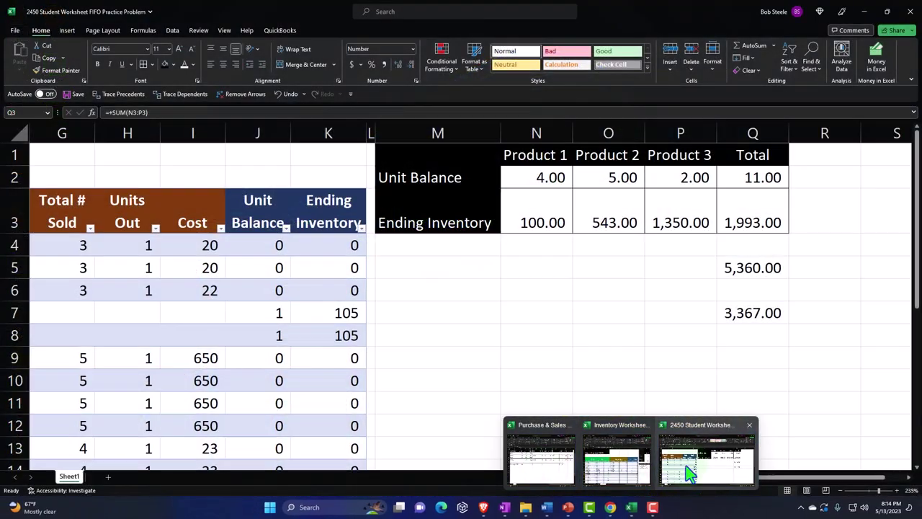
click(706, 458)
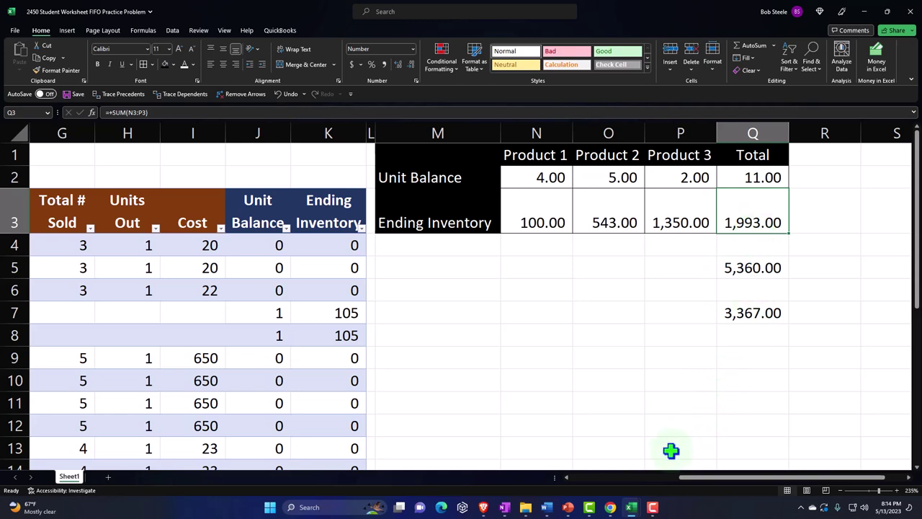
Rerun the QuickBooks profit and loss report and compare the May cost of goods sold with Q7 in the Excel FIFO worksheet.
mouse_move(610, 504)
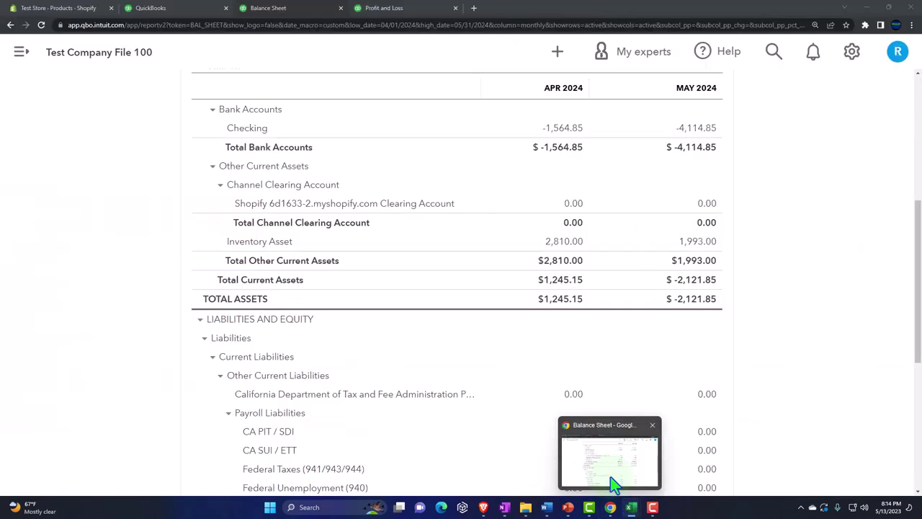
click(610, 483)
click(384, 8)
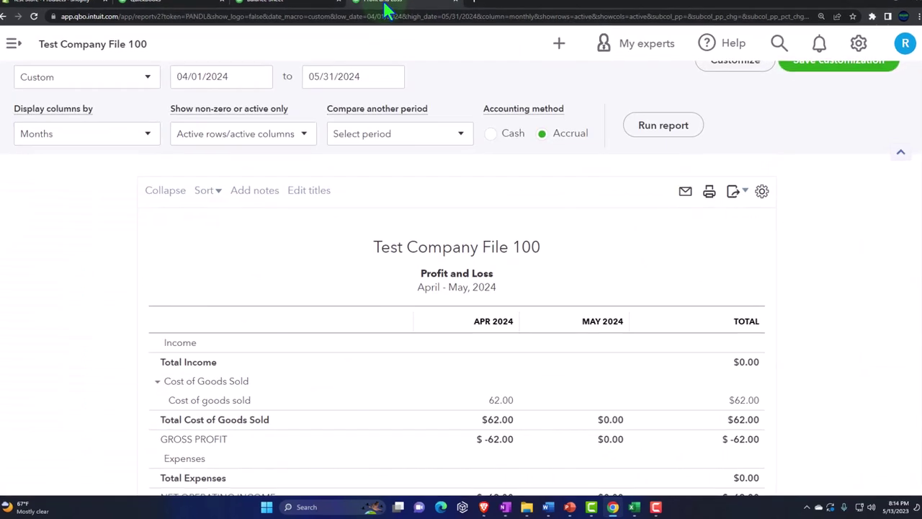
click(697, 36)
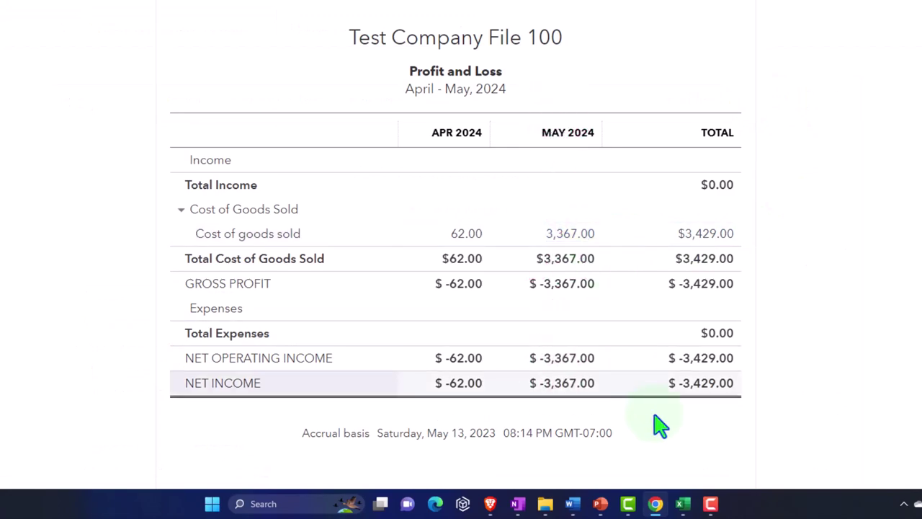
mouse_move(690, 510)
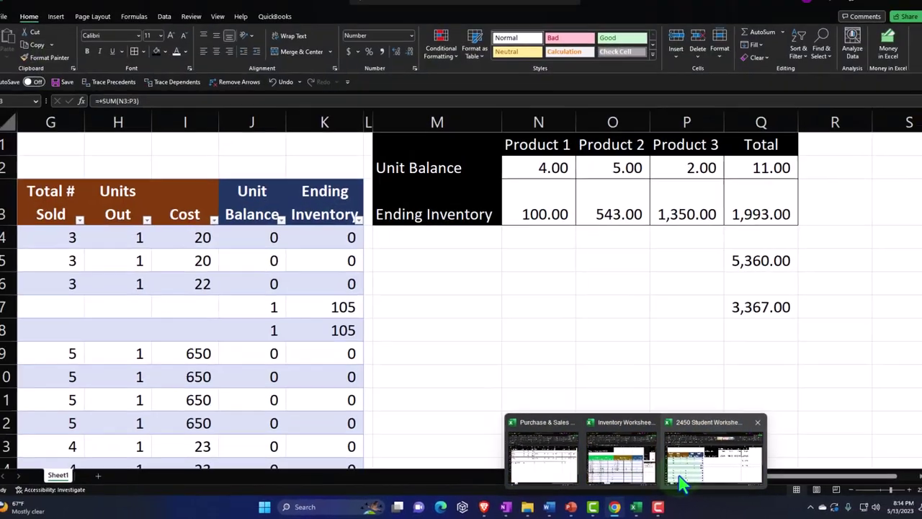
click(681, 481)
click(778, 313)
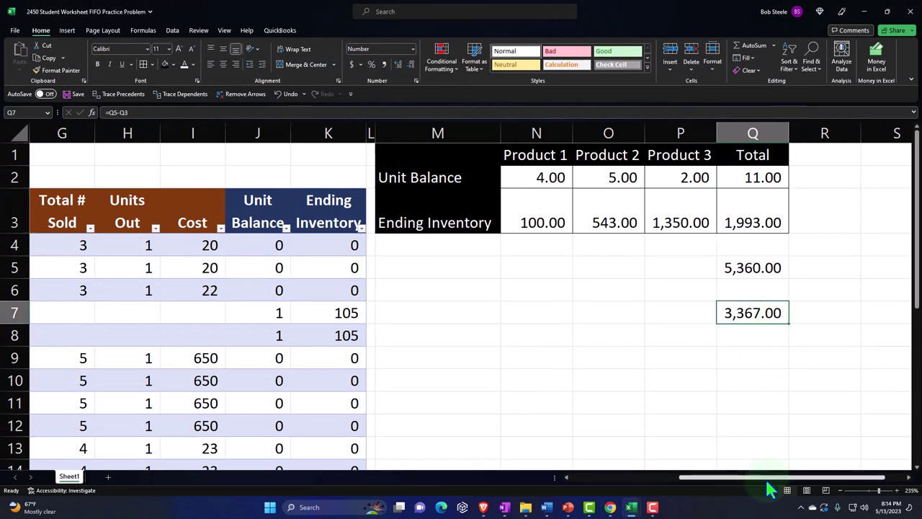
Filter the FIFO table's Date Out column to exclude April, keeping May and blanks.
drag(766, 479, 495, 489)
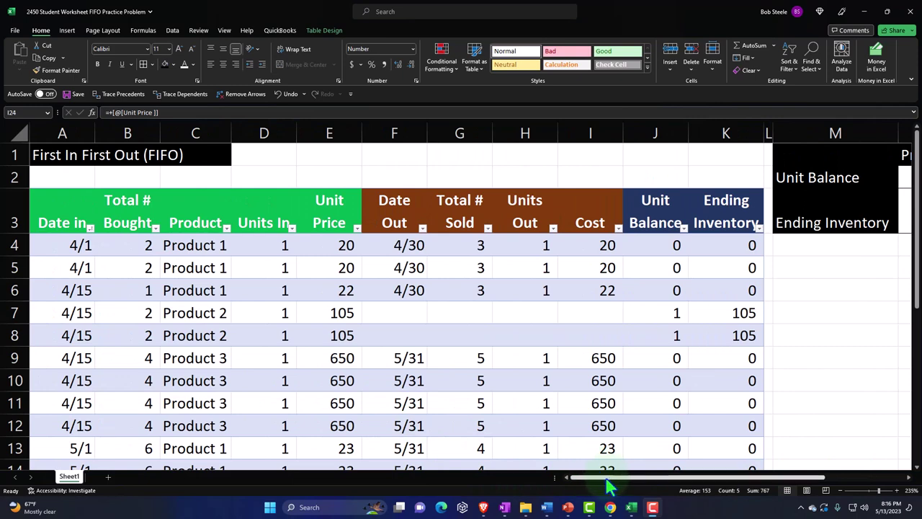
click(423, 229)
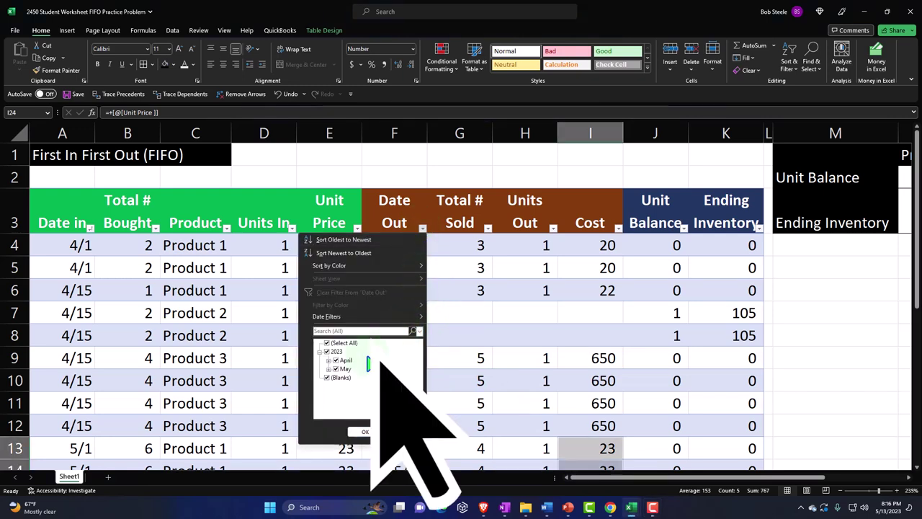
click(337, 368)
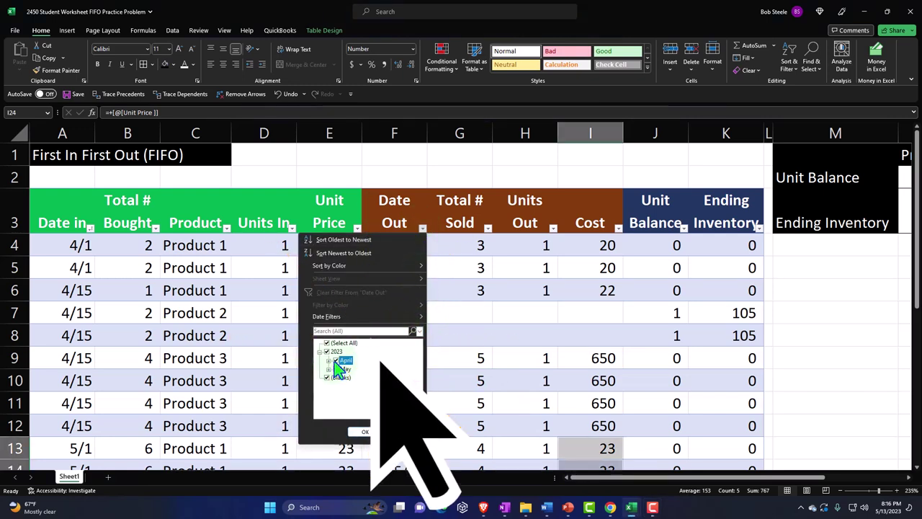
click(335, 362)
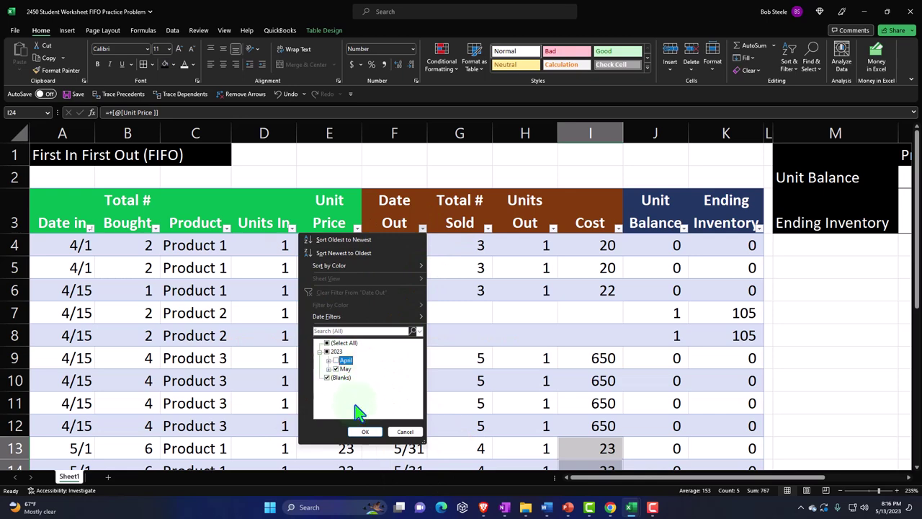
click(365, 432)
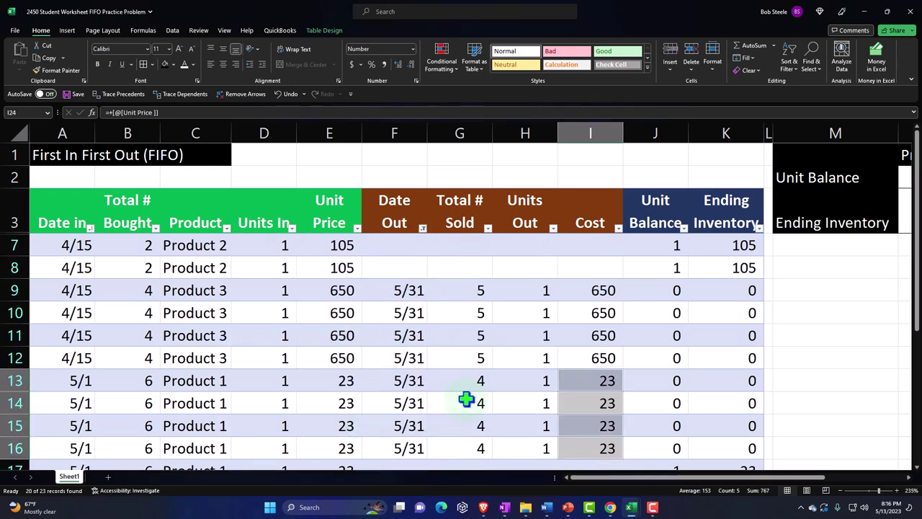
Look over the filtered May sales rows and select the entire Cost column to check its sum.
scroll(468, 399, down, 1)
scroll(224, 296, up, 1)
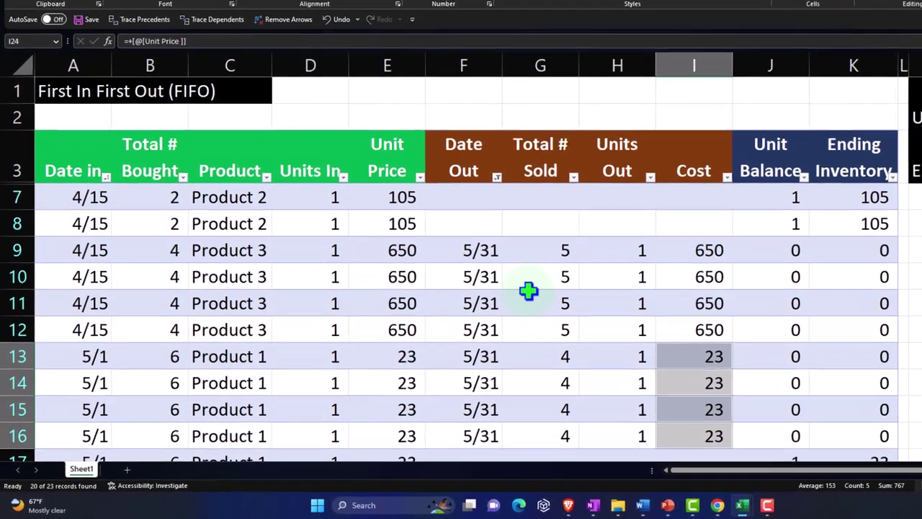
click(450, 326)
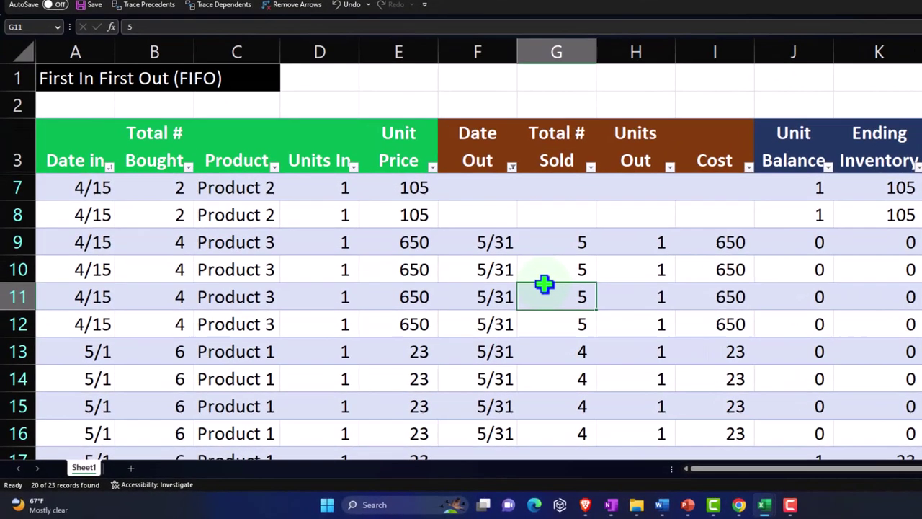
scroll(703, 214, down, 1)
click(715, 51)
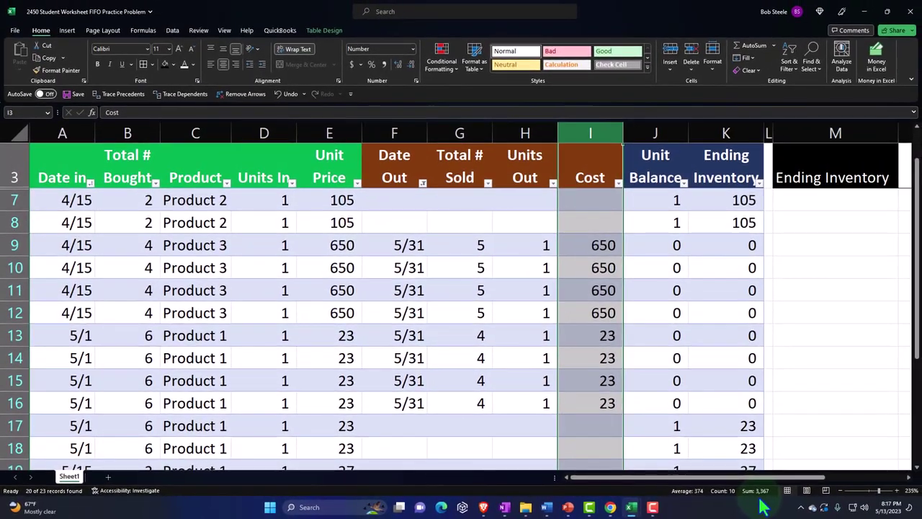
Compare the May sum of the Cost column with the cost of goods sold calculation in Q7.
click(827, 230)
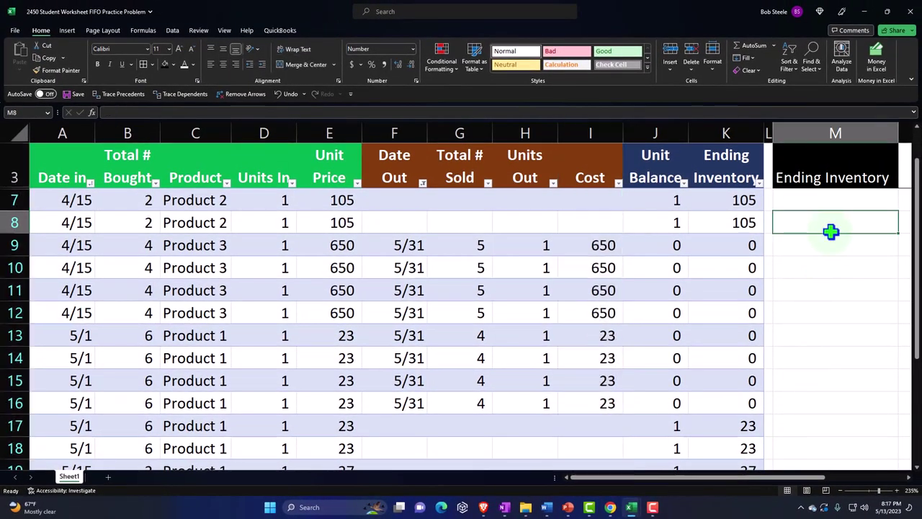
key(Right)
key(Right)
key(Right)
key(Right)
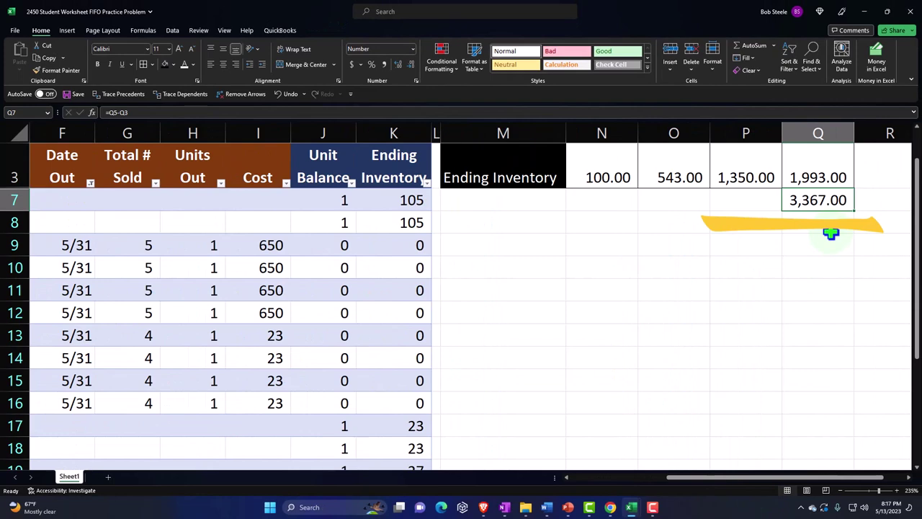
key(Left)
key(Left)
key(Left)
key(Left)
key(Left)
key(Left)
key(Left)
key(Left)
key(Left)
key(Left)
key(Left)
key(Left)
key(Left)
key(Left)
key(Left)
key(Left)
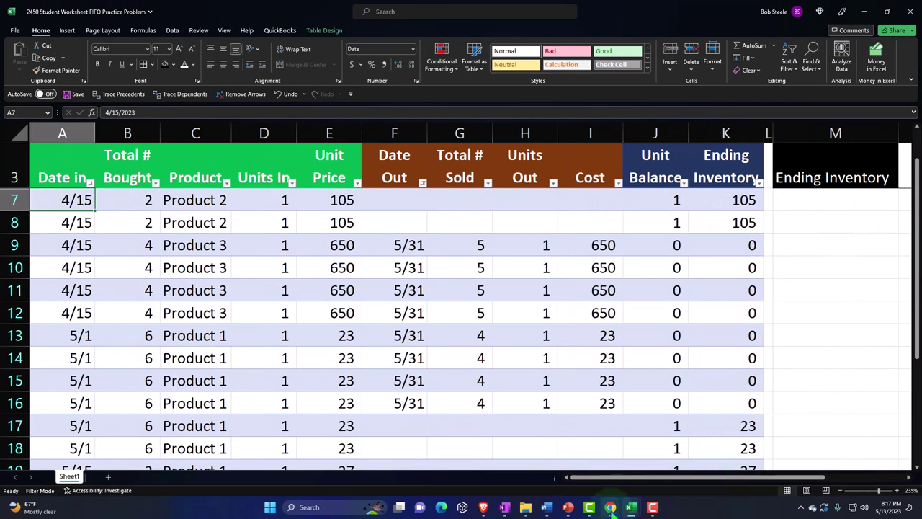
Switch to QuickBooks and review May cost of goods sold on the profit and loss and the May inventory asset on the balance sheet.
mouse_move(610, 507)
click(610, 484)
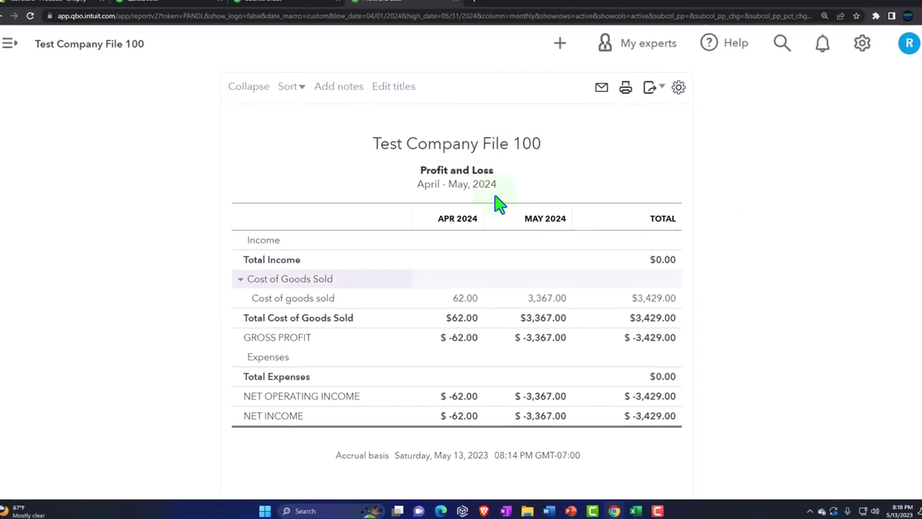
click(298, 1)
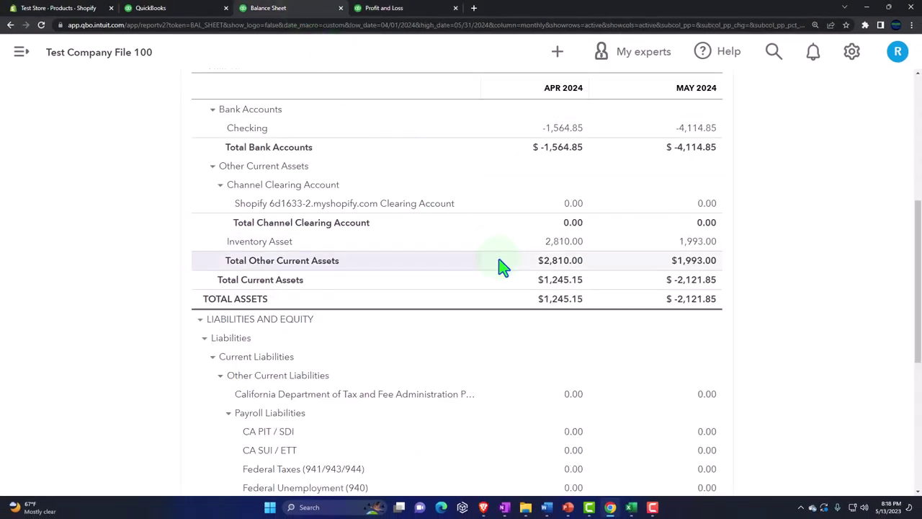
scroll(497, 264, up, 2)
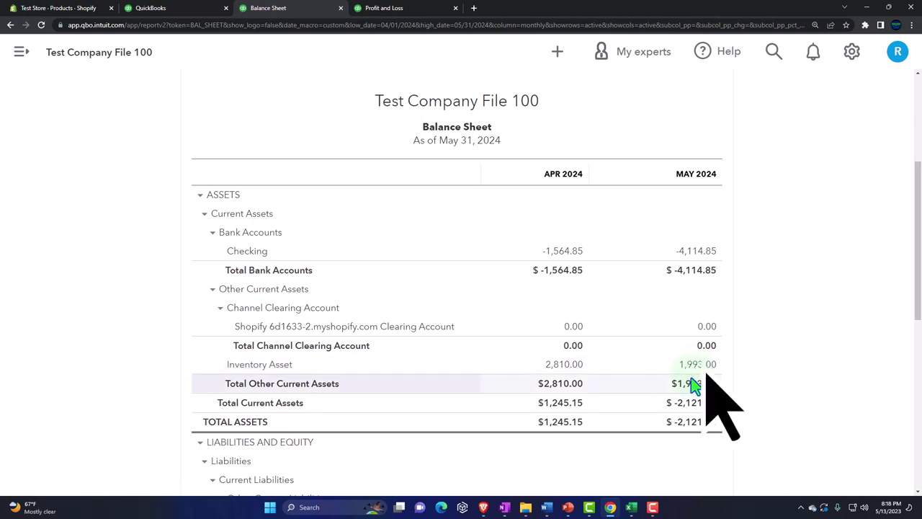
Switch back to the Excel FIFO worksheet and reset the Date Out filter to show all dates and blanks.
mouse_move(631, 507)
click(628, 476)
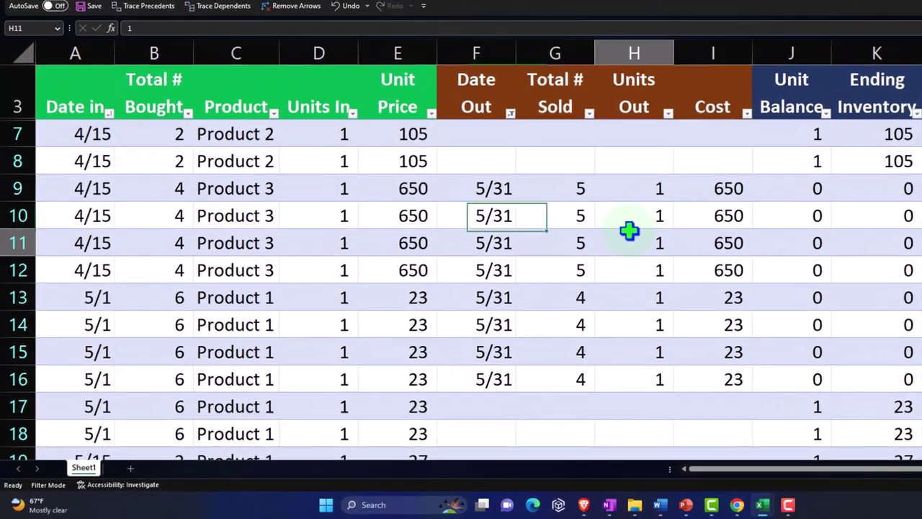
click(565, 261)
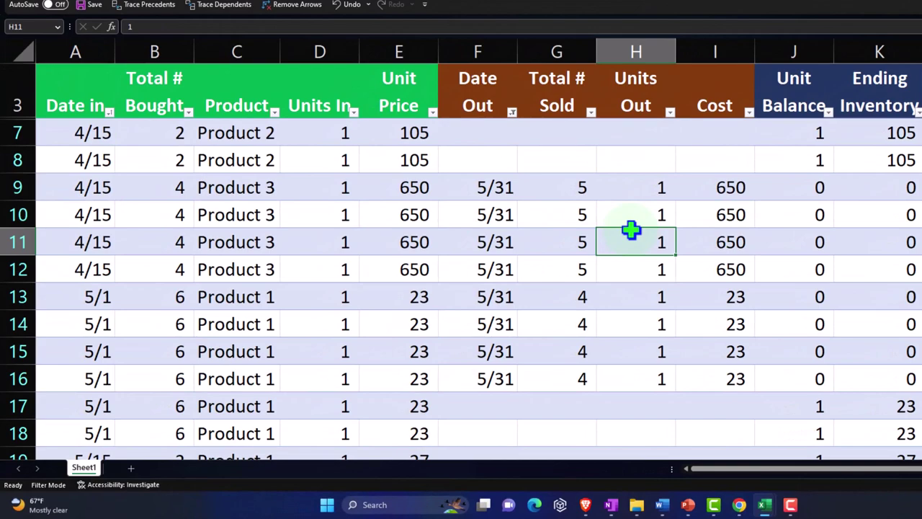
scroll(631, 229, down, 2)
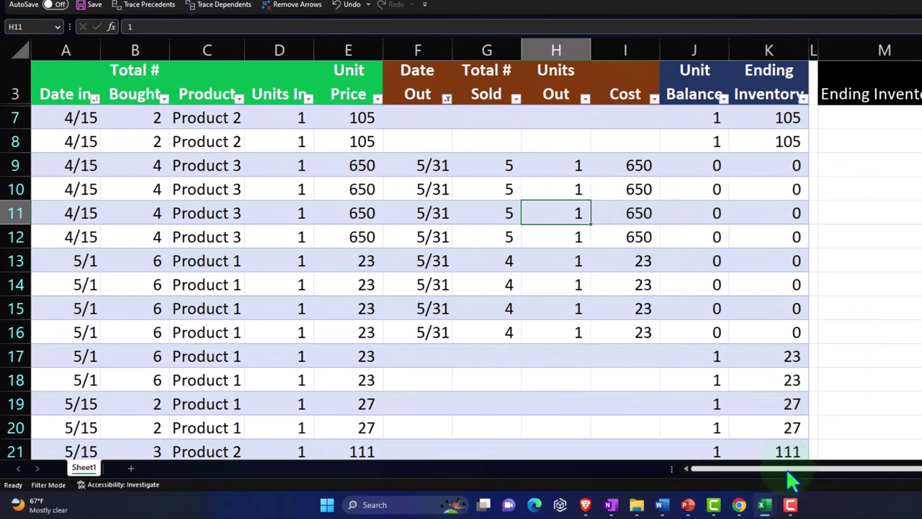
scroll(502, 350, down, 1)
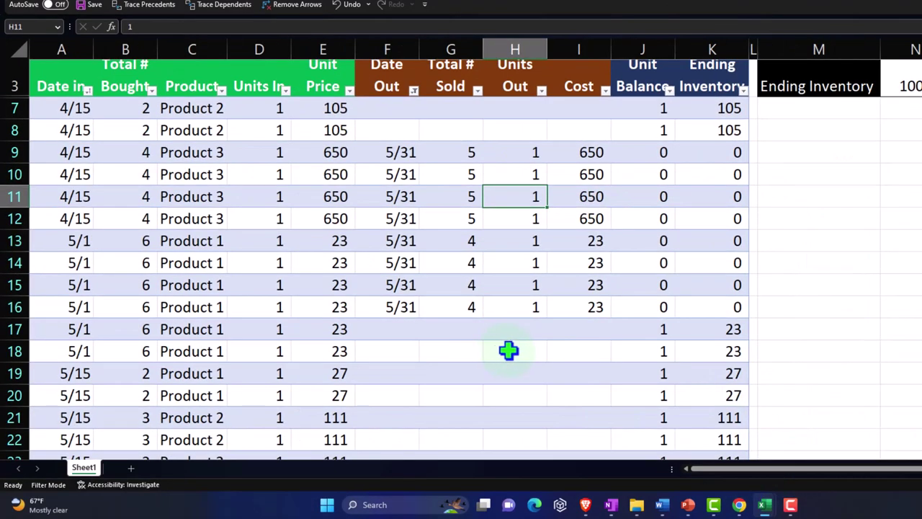
scroll(626, 349, down, 1)
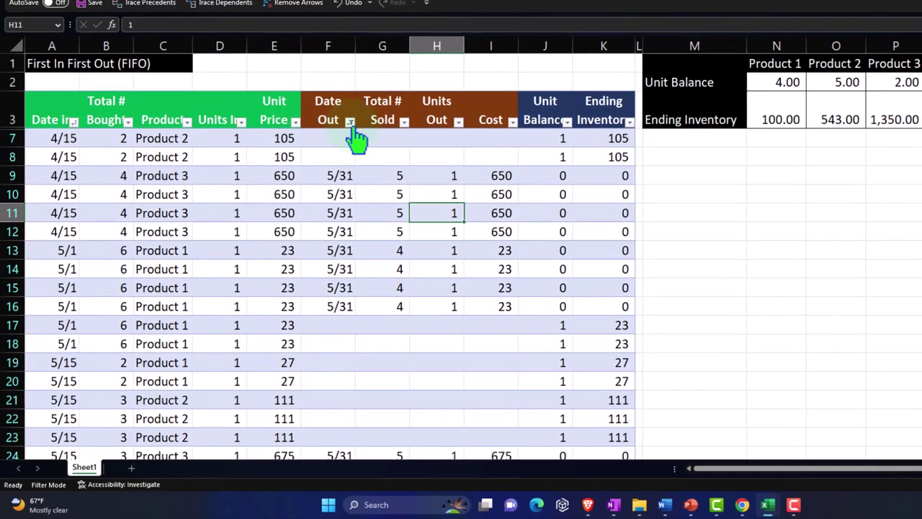
click(350, 125)
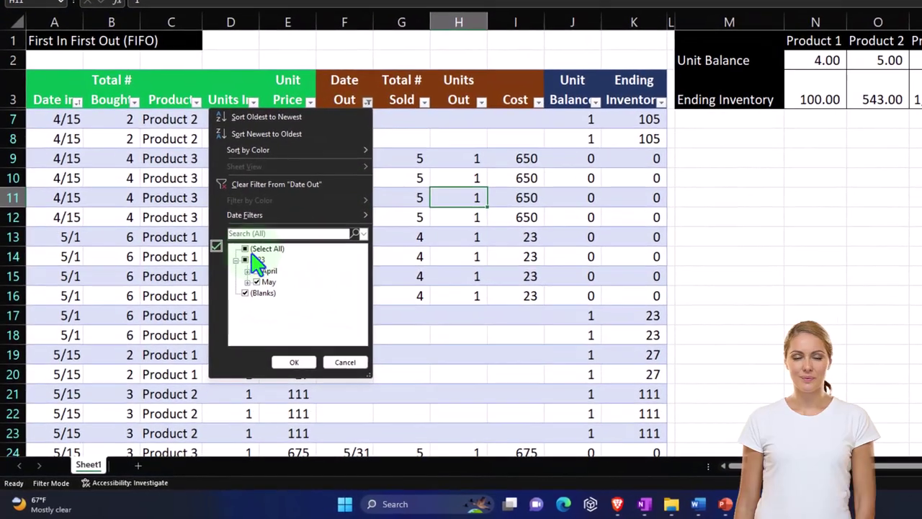
click(247, 249)
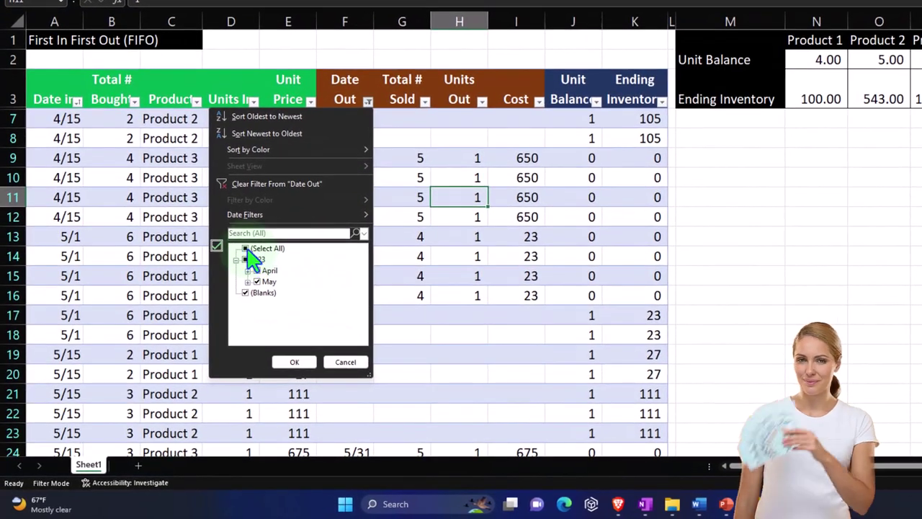
click(293, 361)
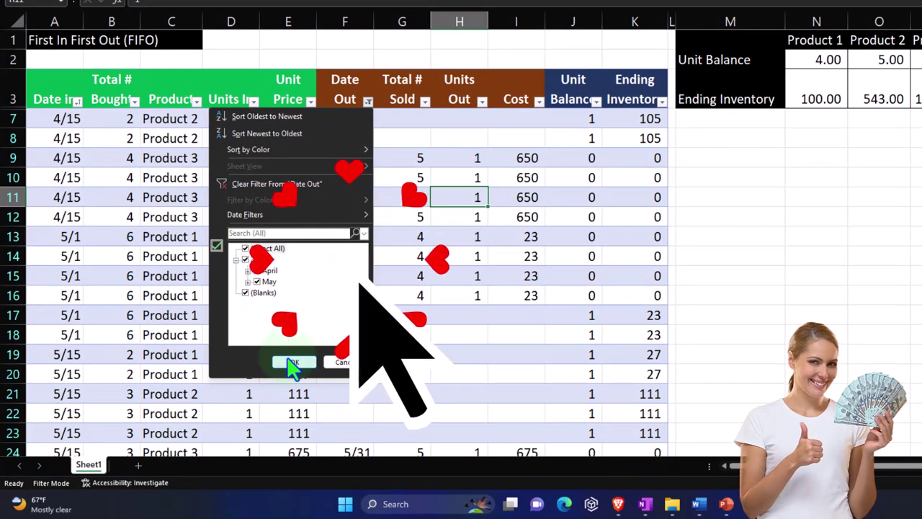
click(289, 355)
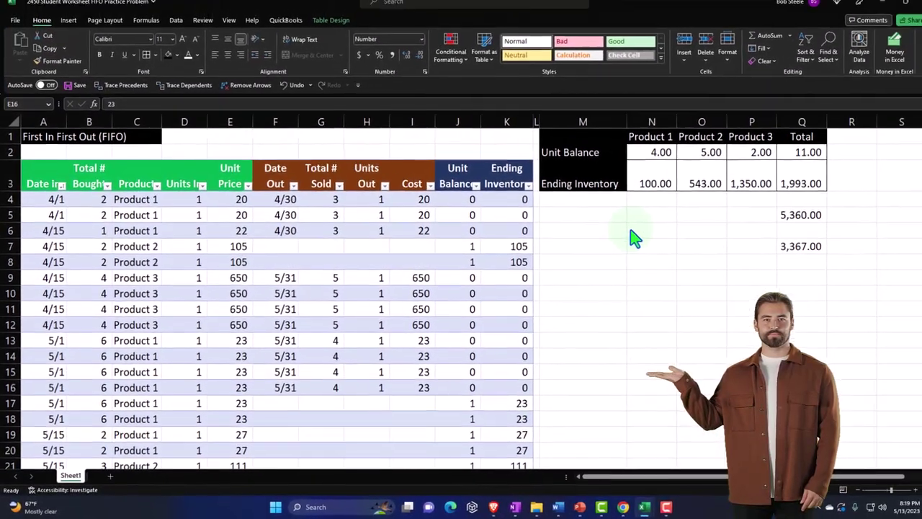
Delete the check calculations in Q5:Q7 below the ending inventory summary.
click(663, 143)
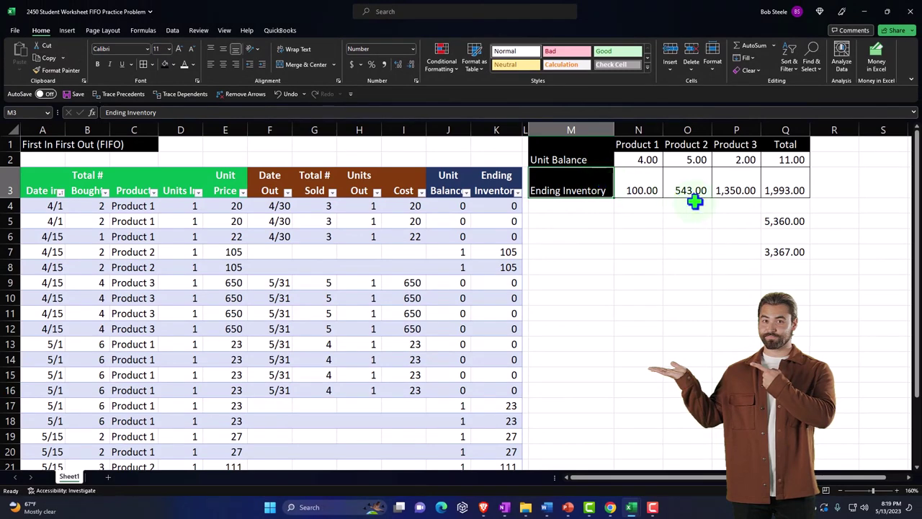
drag(773, 223, 777, 250)
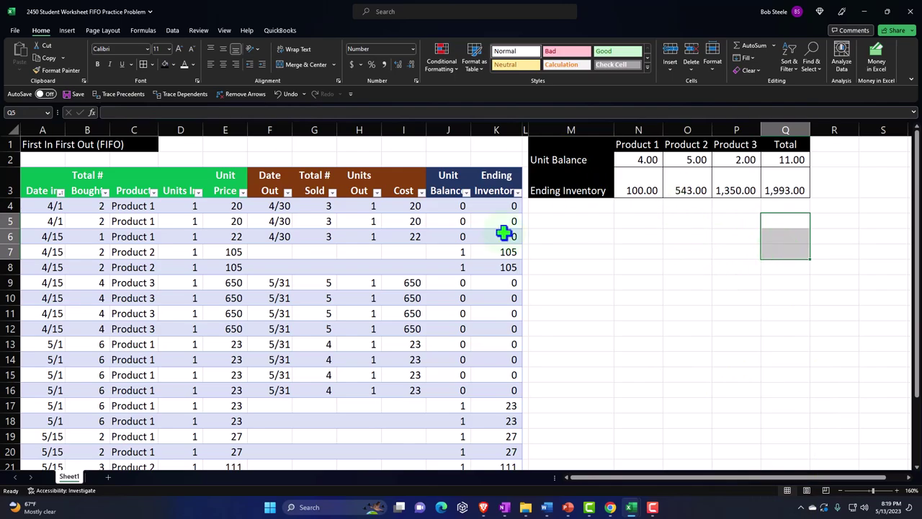
Insert a PivotTable from Table1 on the existing worksheet at cell S1.
click(343, 250)
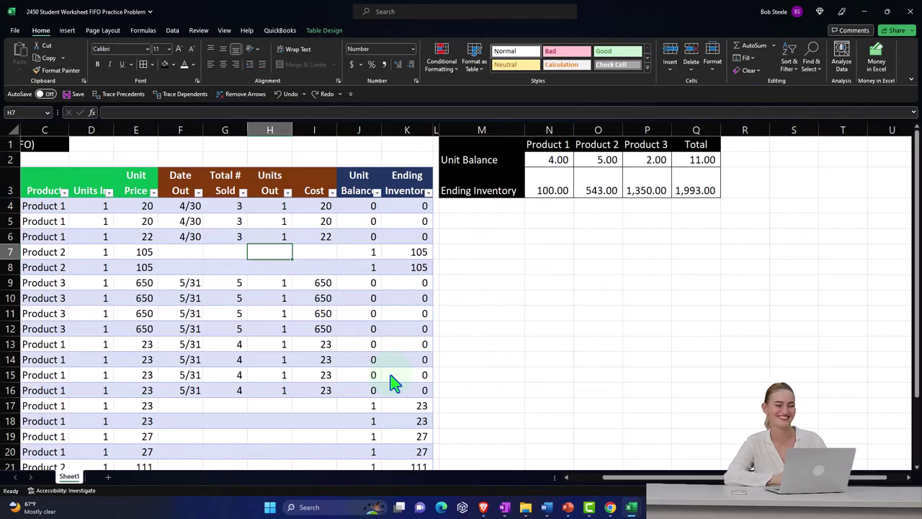
click(67, 30)
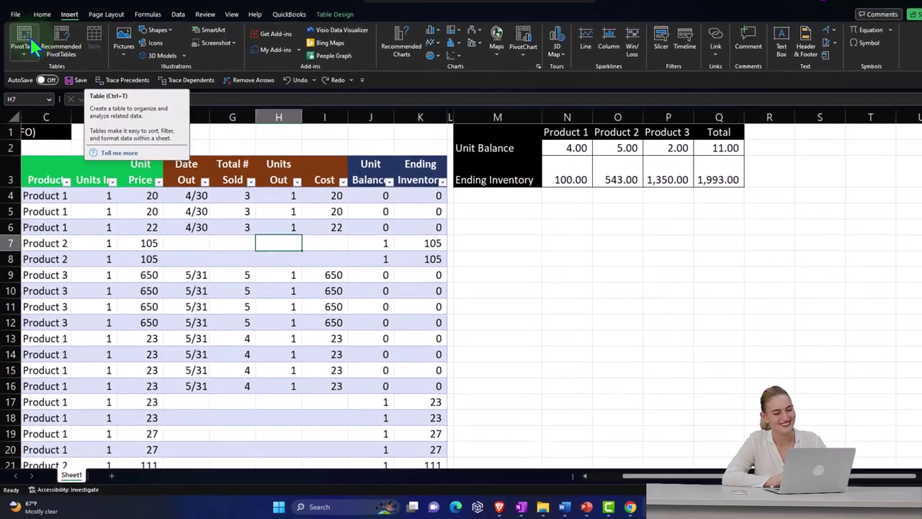
click(24, 51)
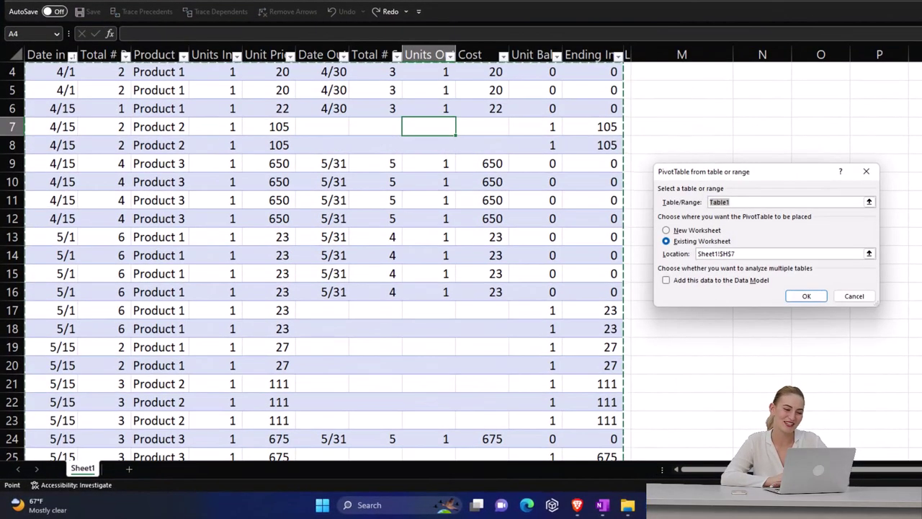
scroll(444, 248, up, 1)
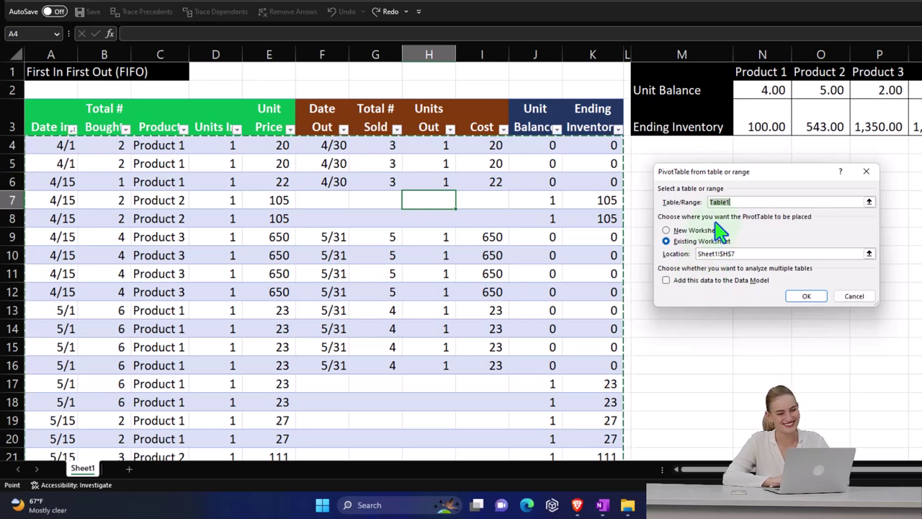
click(703, 253)
click(666, 241)
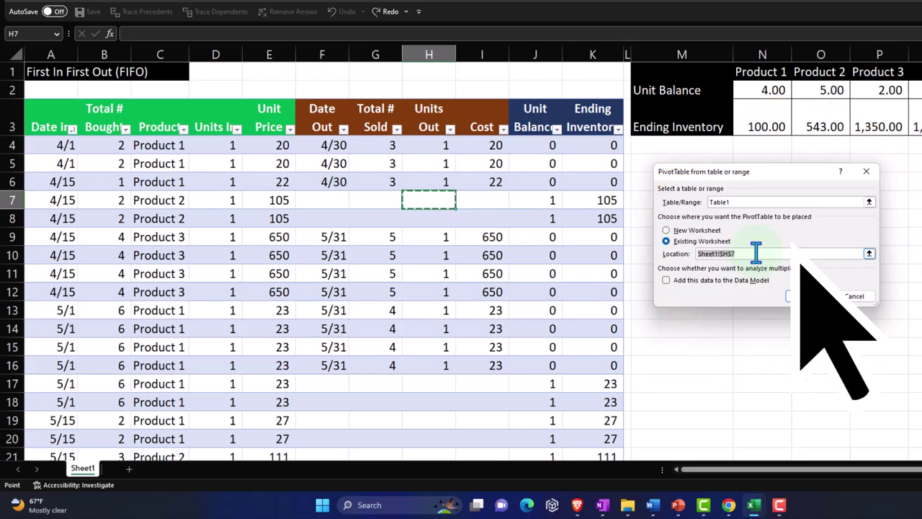
key(BackSpace)
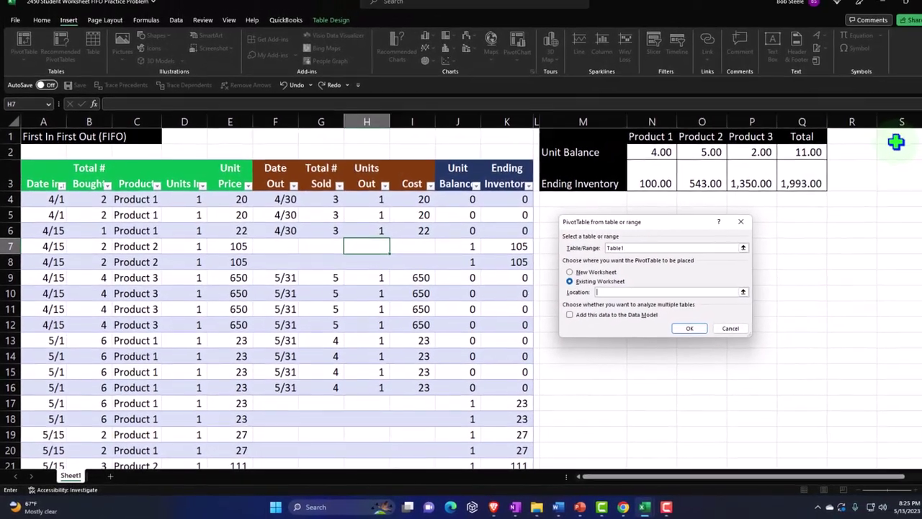
click(878, 142)
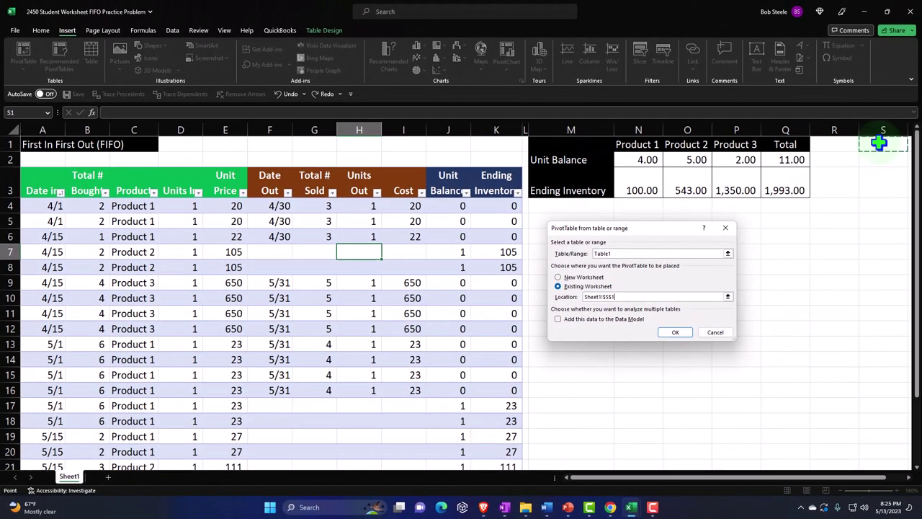
click(685, 332)
Set Product as the PivotTable's rows and add Unit Balance as a summed value.
drag(599, 480, 718, 483)
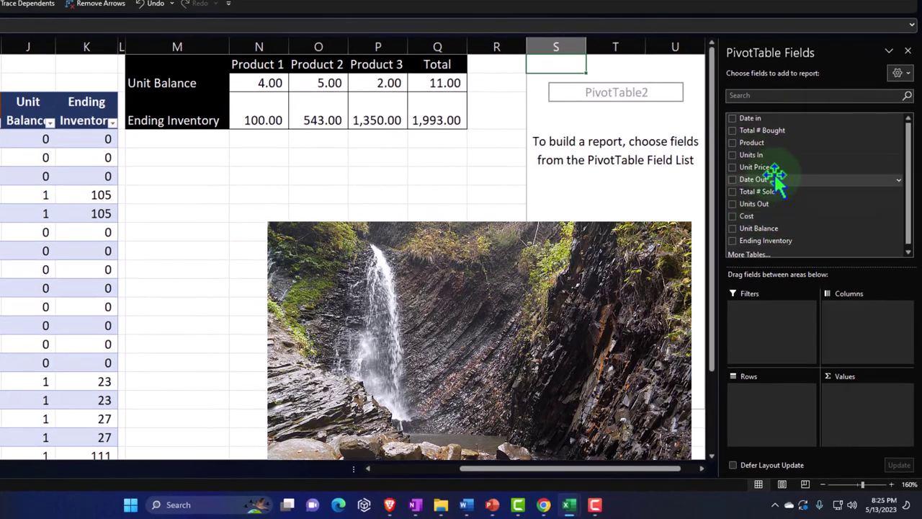
click(733, 143)
click(778, 398)
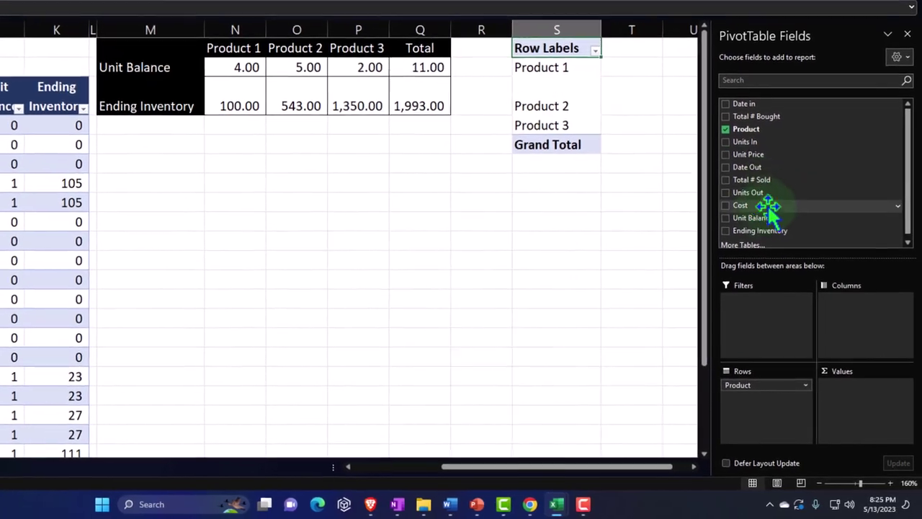
click(725, 218)
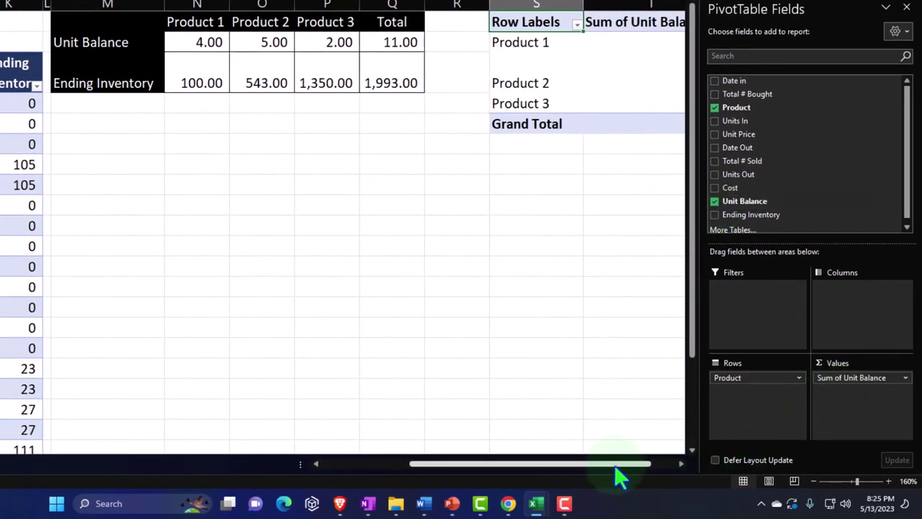
drag(615, 465, 681, 464)
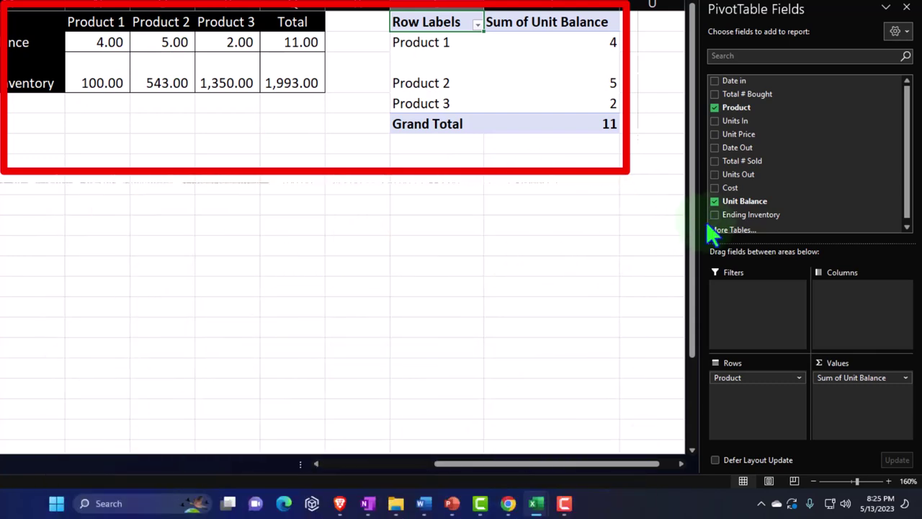
Add Ending Inventory to the PivotTable's values, compare it with the summary table, and close the field list.
click(714, 215)
drag(501, 464, 544, 464)
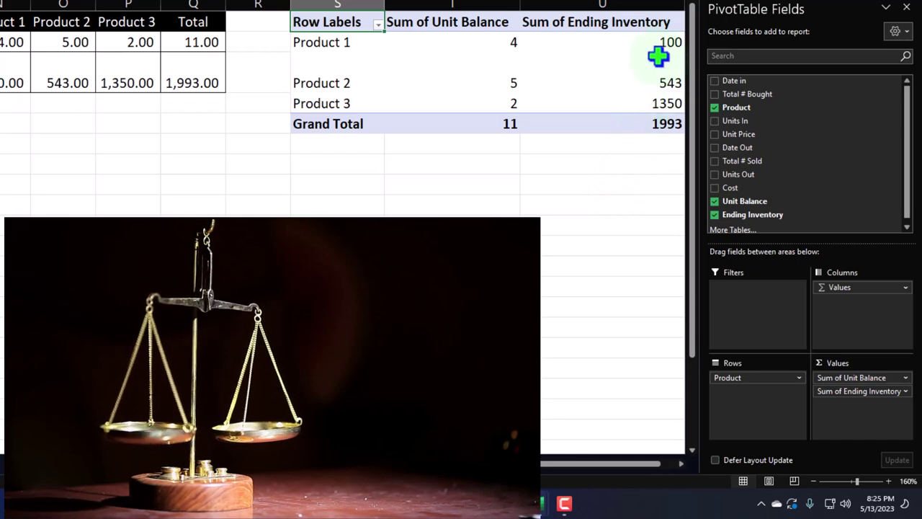
mouse_move(619, 86)
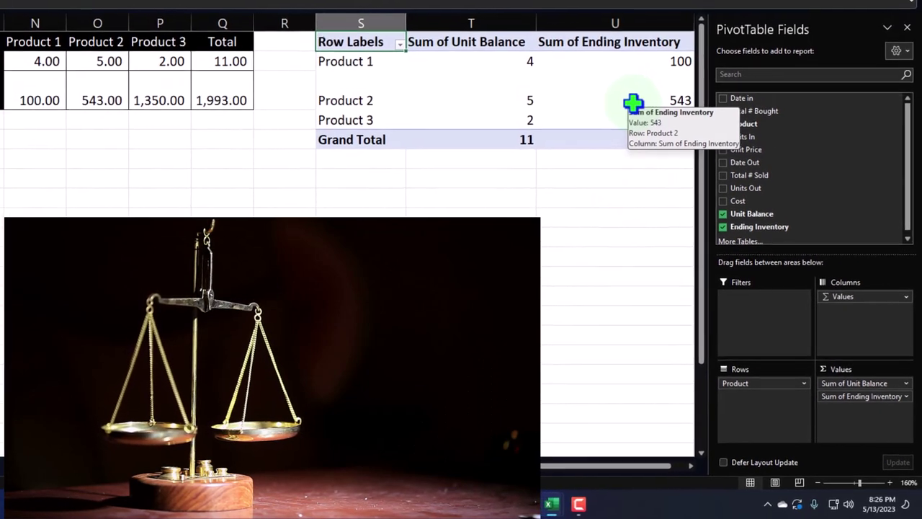
mouse_move(621, 124)
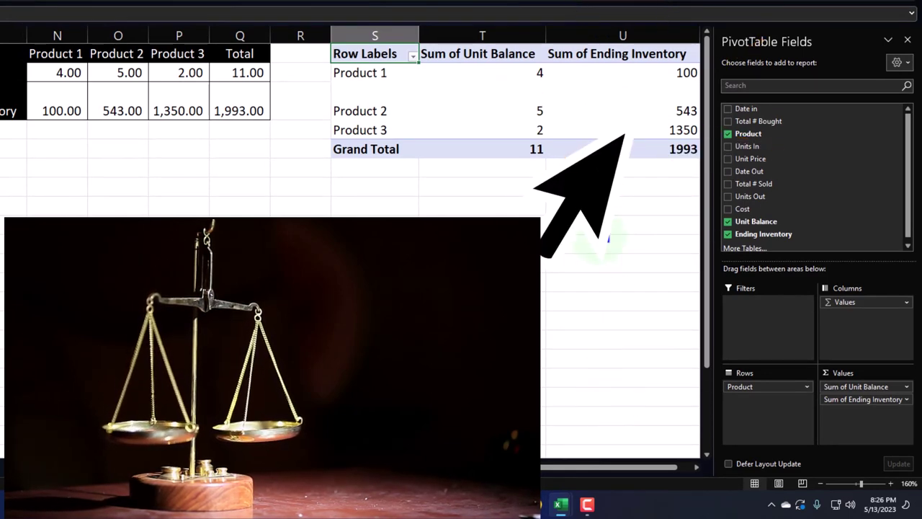
click(907, 41)
drag(536, 227, 499, 206)
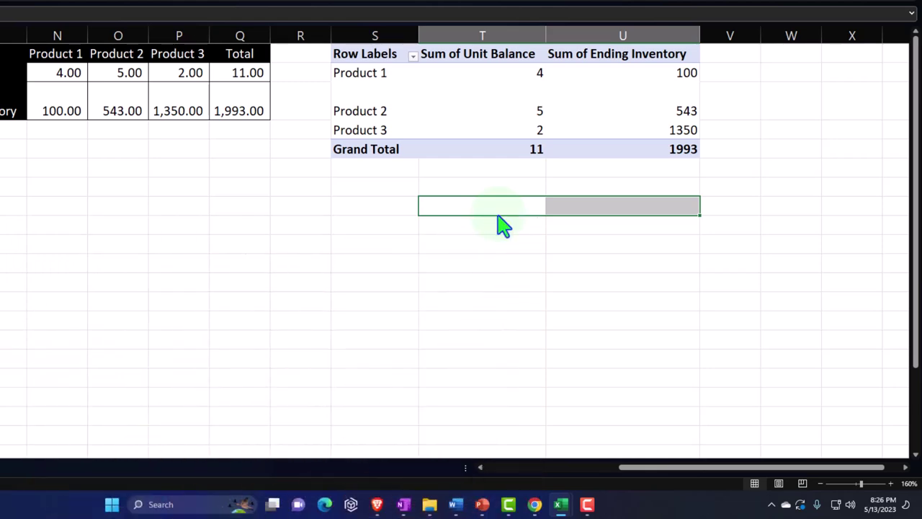
Refresh the PivotTable and narrow the empty column R between it and the summary table.
drag(654, 467, 742, 469)
right_click(673, 101)
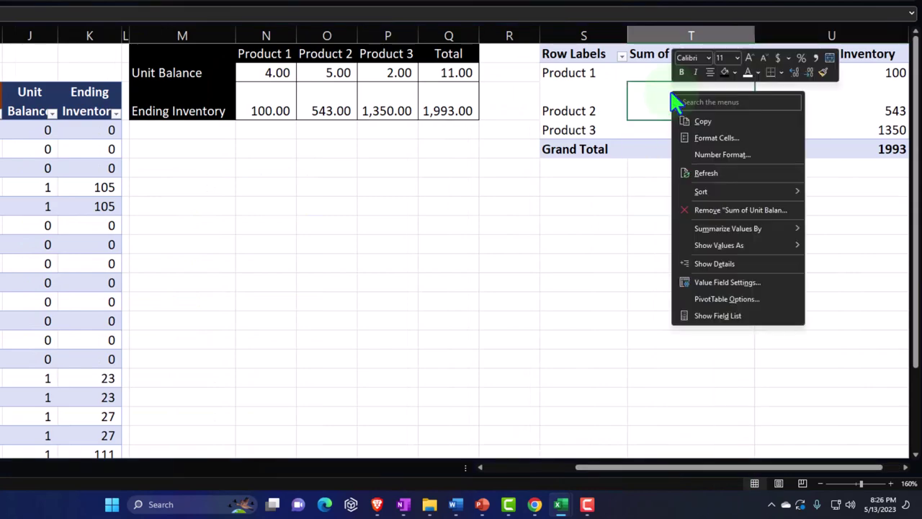
click(688, 173)
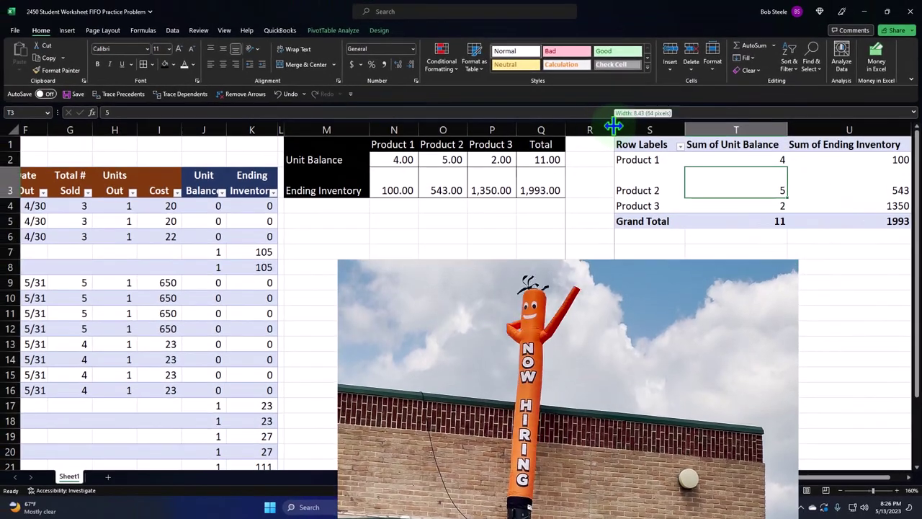
drag(613, 126, 574, 128)
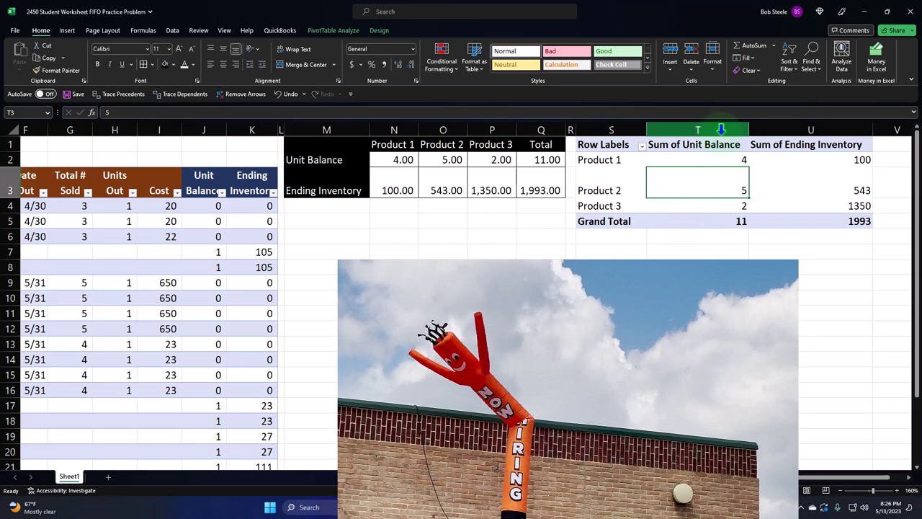
Narrow PivotTable columns T and U equally, then wrap and center their header text in T1:U1.
click(741, 129)
drag(747, 129, 716, 128)
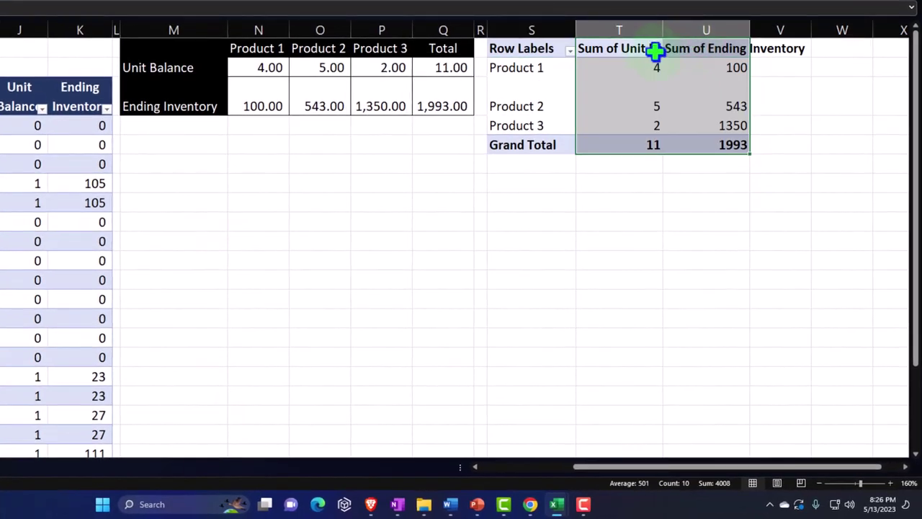
drag(656, 50, 702, 49)
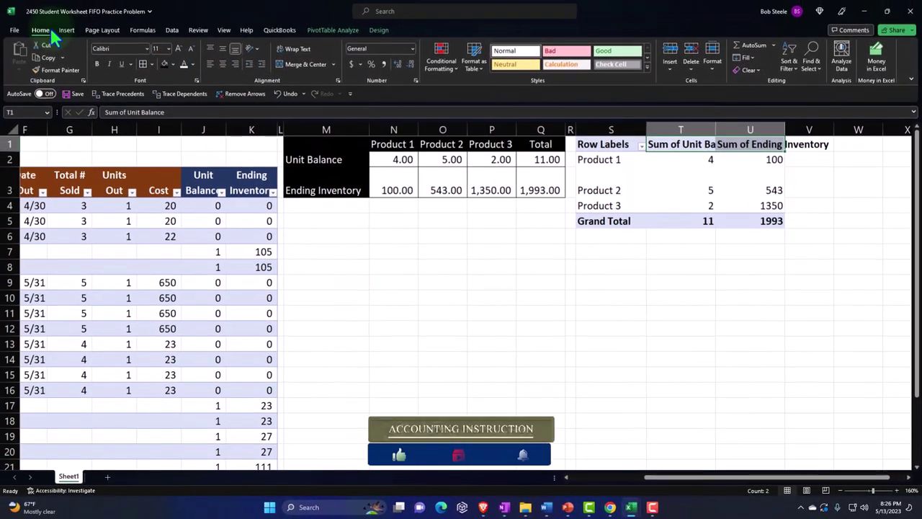
click(293, 51)
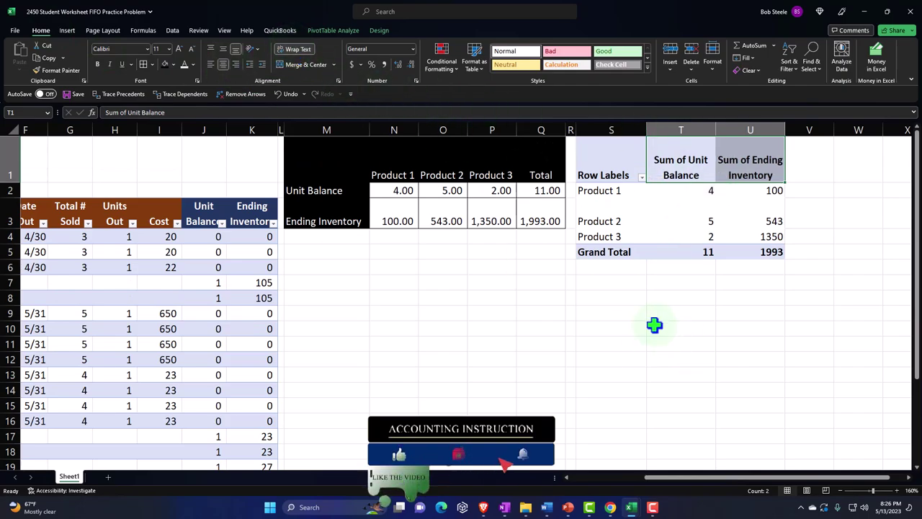
Compare the PivotTable's unit balances by product with the Unit Balance row of the summary table.
click(681, 216)
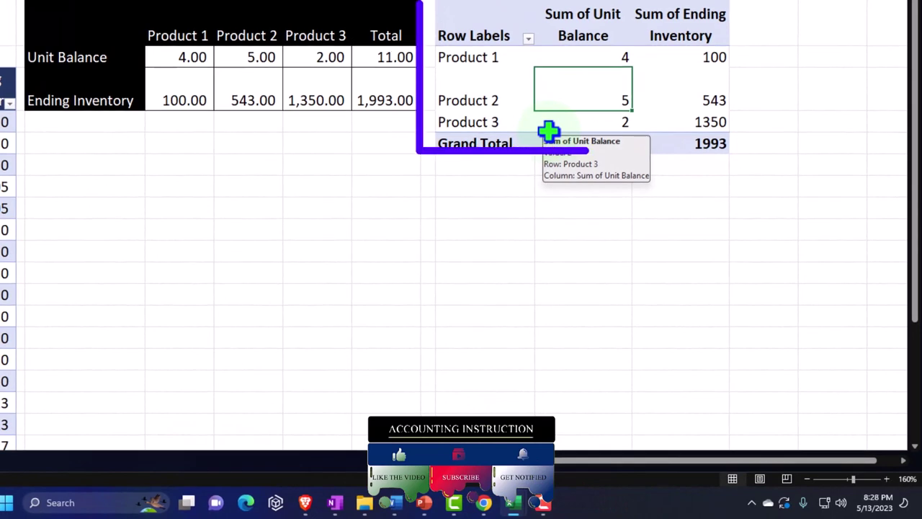
click(543, 117)
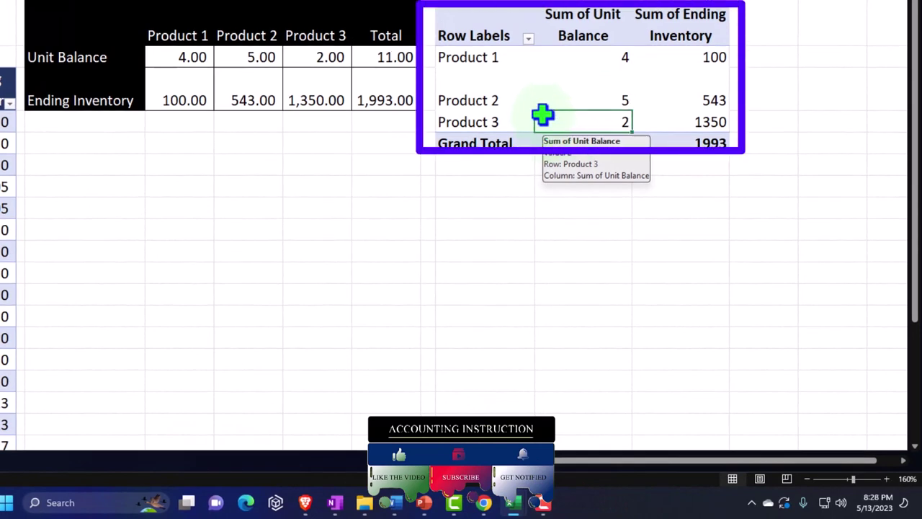
click(164, 57)
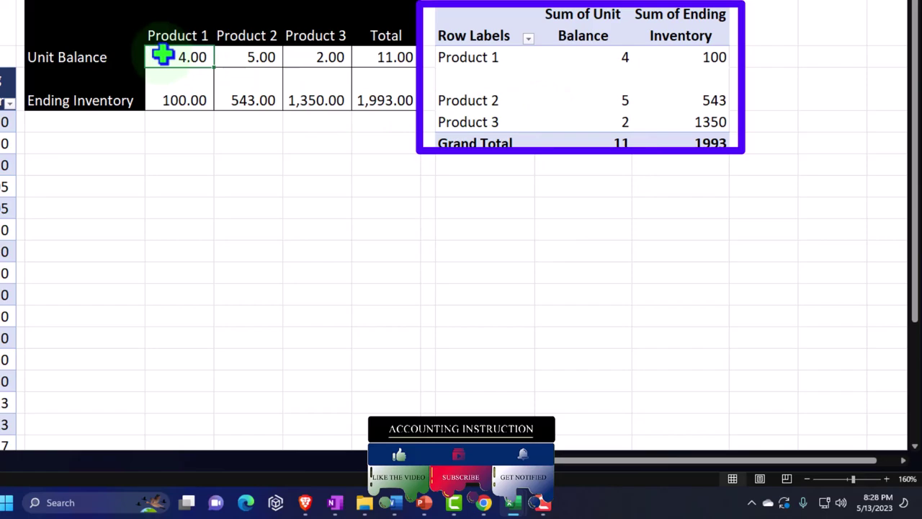